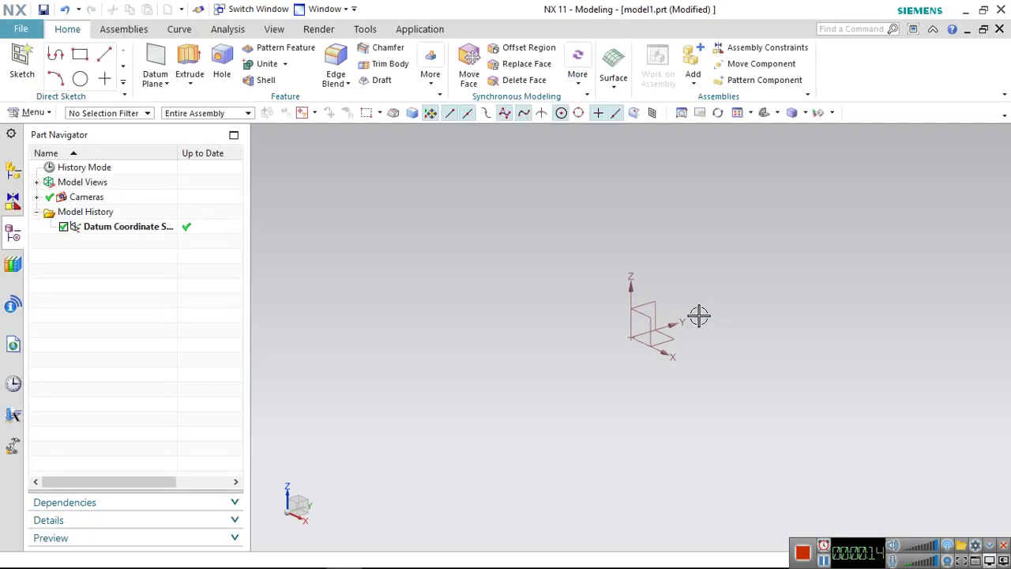
Sketch an ellipse on the XY plane at the origin, major radius 22 and minor radius 16, then finish
{"action": "left_click", "coordinate": [12, 68]}
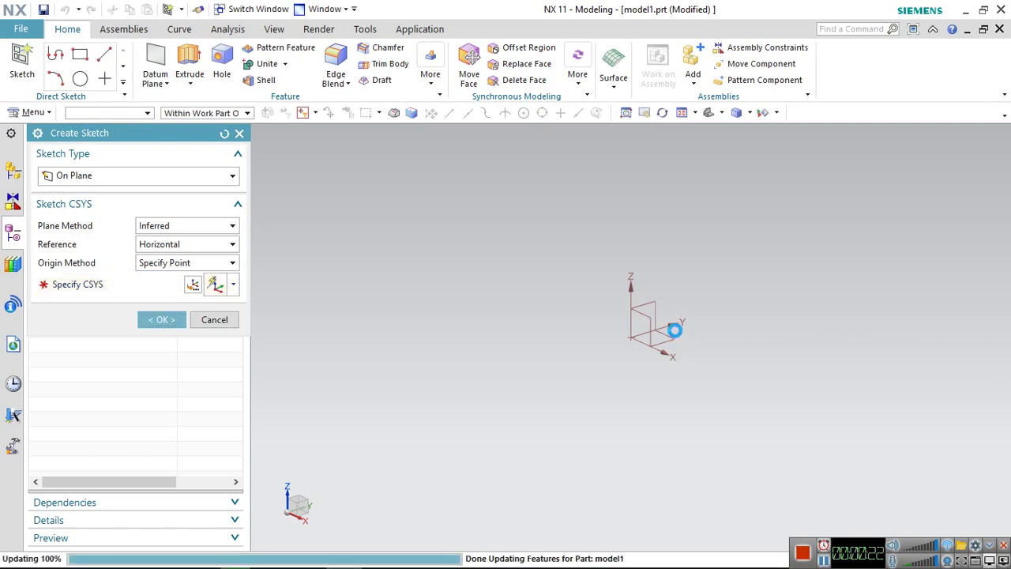
{"action": "middle_click", "coordinate": [674, 330]}
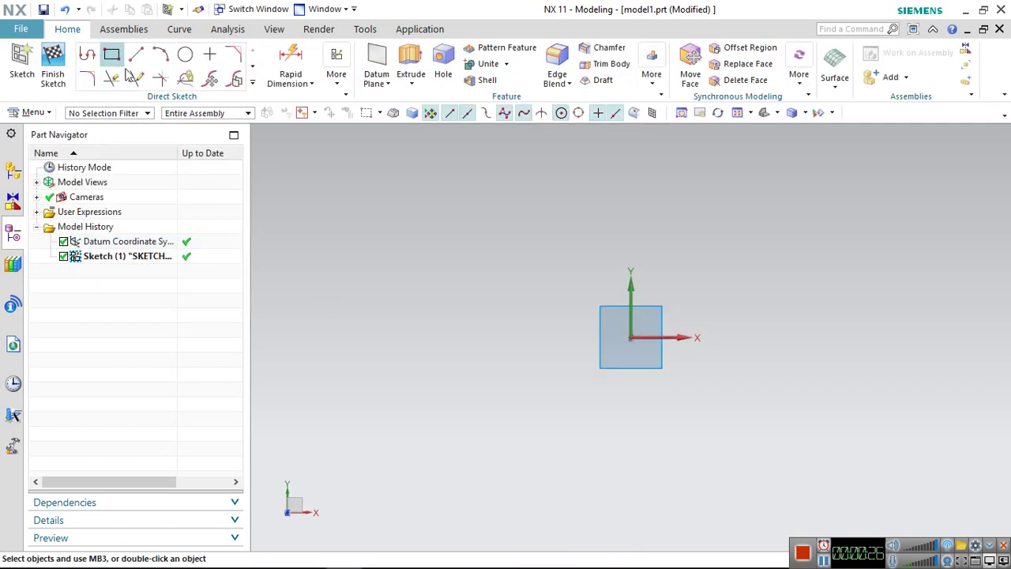
{"action": "left_click", "coordinate": [253, 82]}
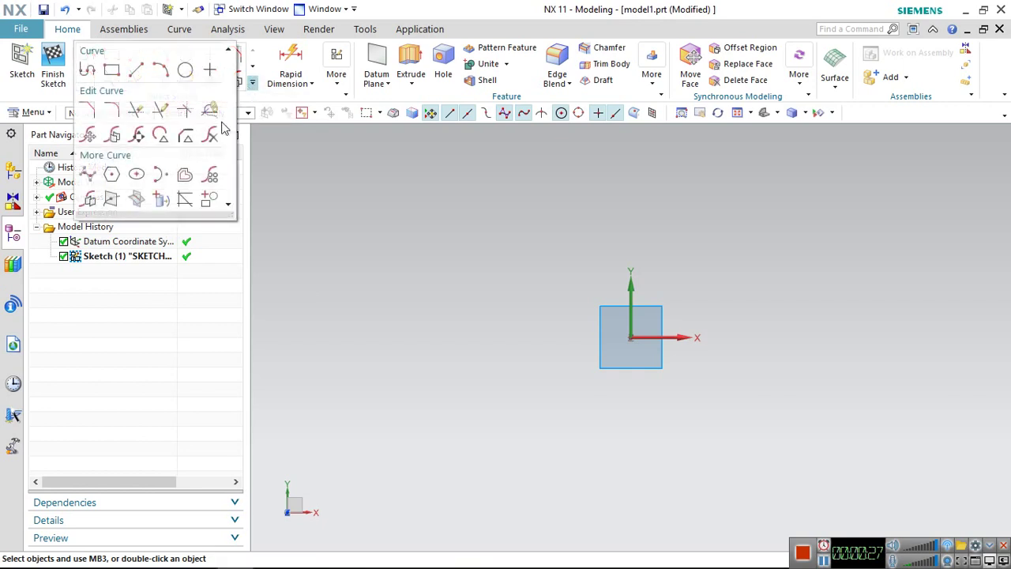
{"action": "left_click", "coordinate": [136, 173]}
{"action": "left_click", "coordinate": [632, 335]}
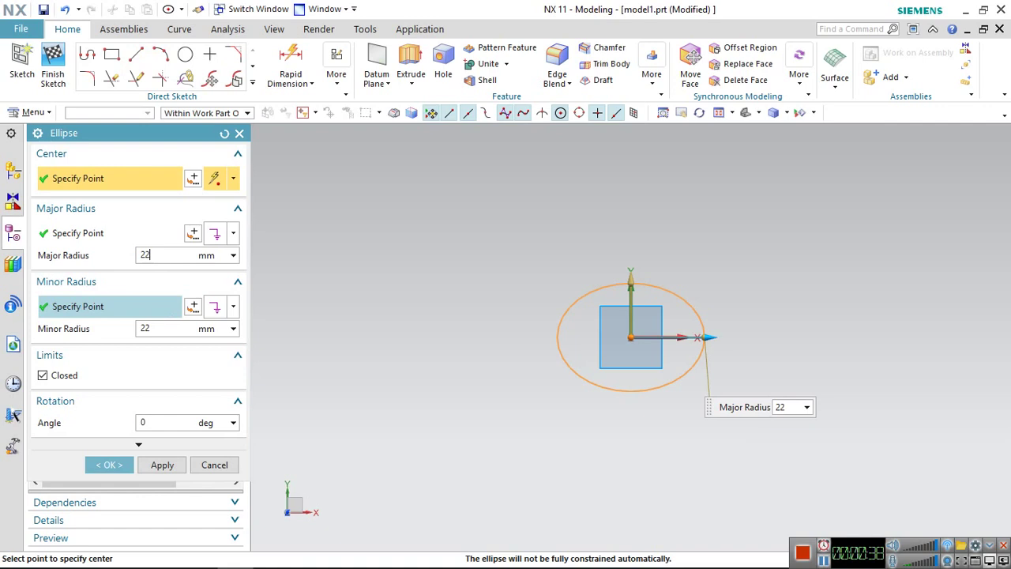
{"action": "key", "text": "Return"}
{"action": "left_click", "coordinate": [155, 328]}
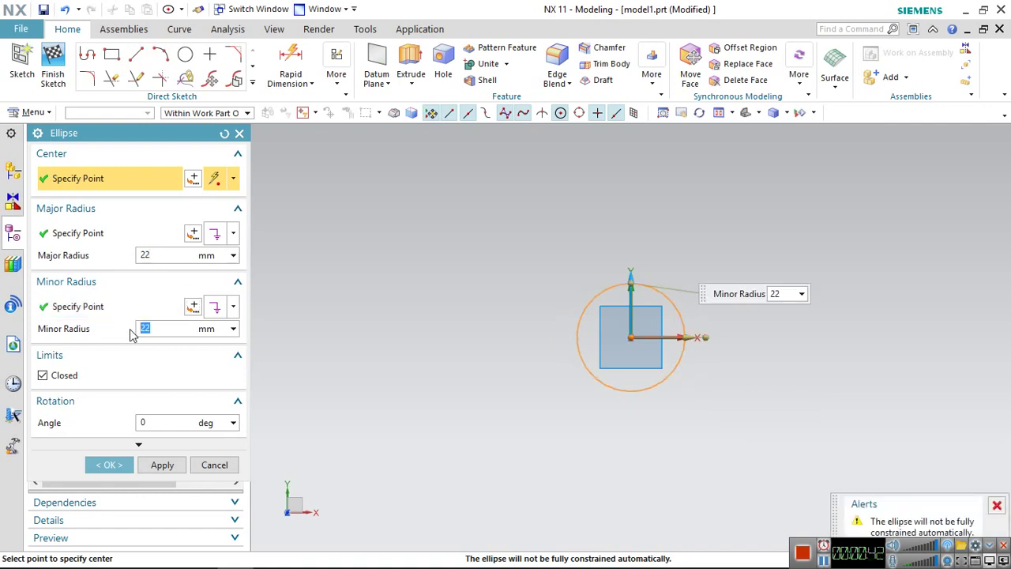
{"action": "type", "text": "16"}
{"action": "key", "text": "Tab"}
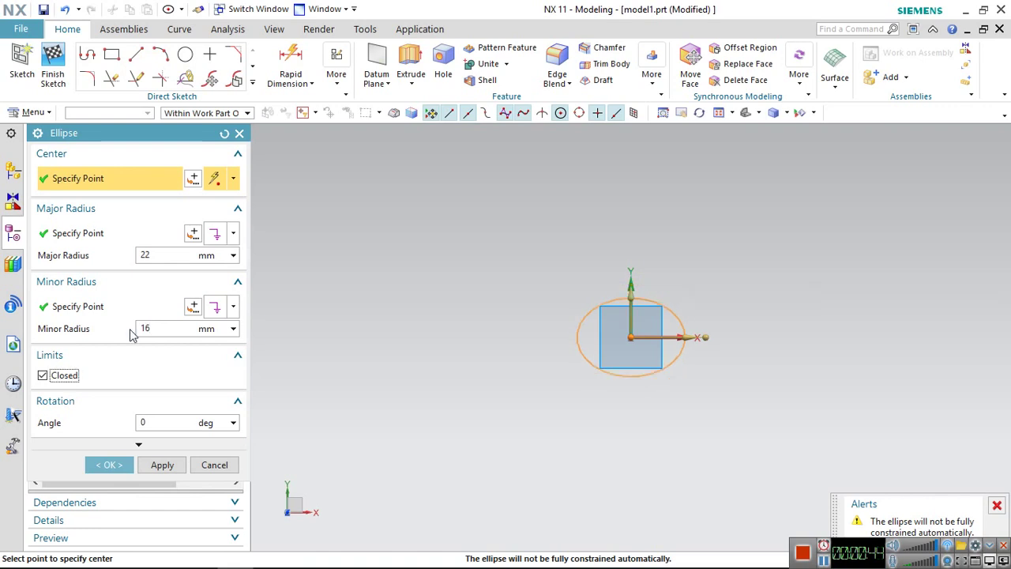
{"action": "left_click", "coordinate": [111, 464]}
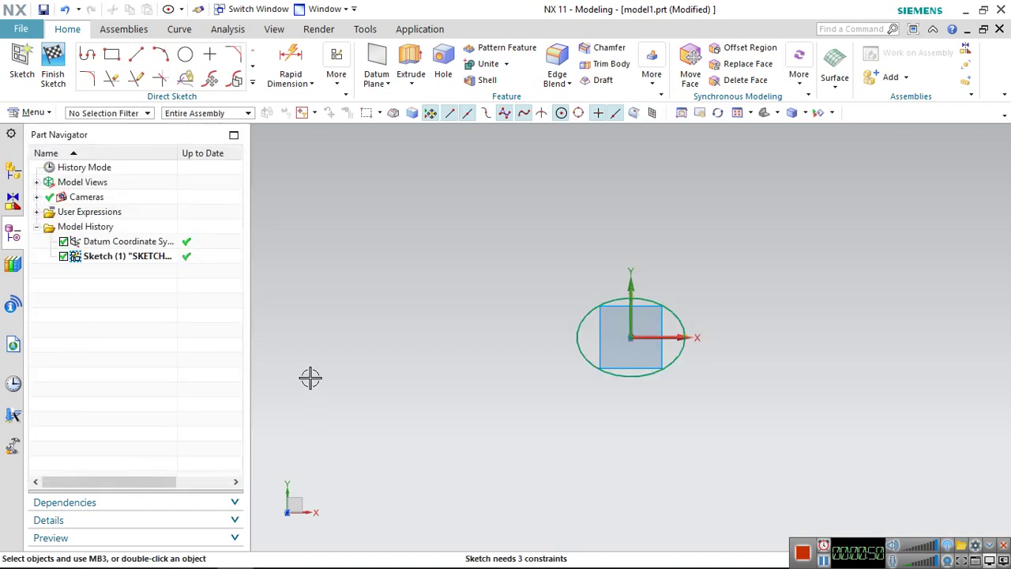
{"action": "left_click", "coordinate": [55, 70]}
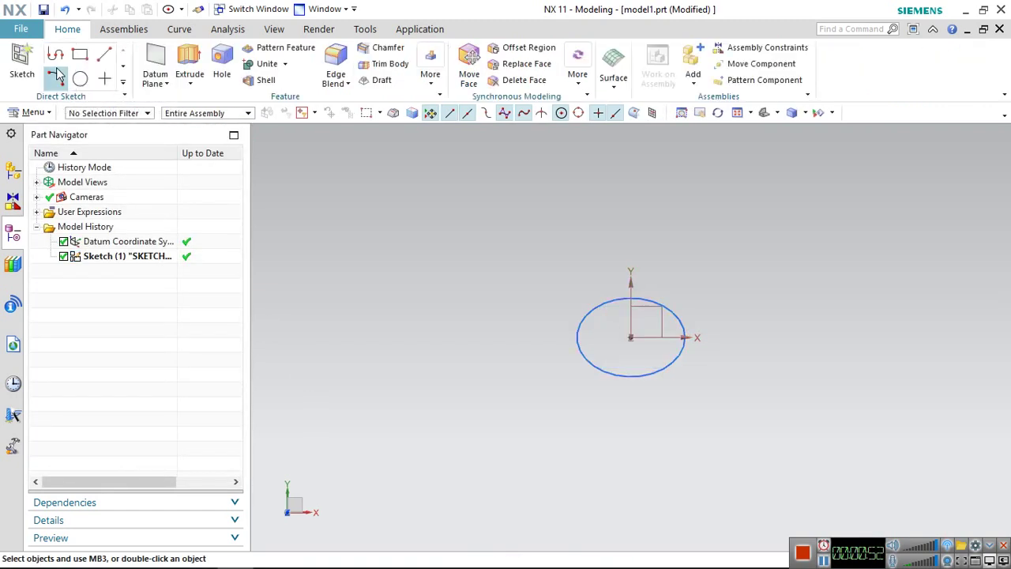
Start a second sketch on the vertical datum plane through the ellipse's centre
{"action": "left_click", "coordinate": [22, 62]}
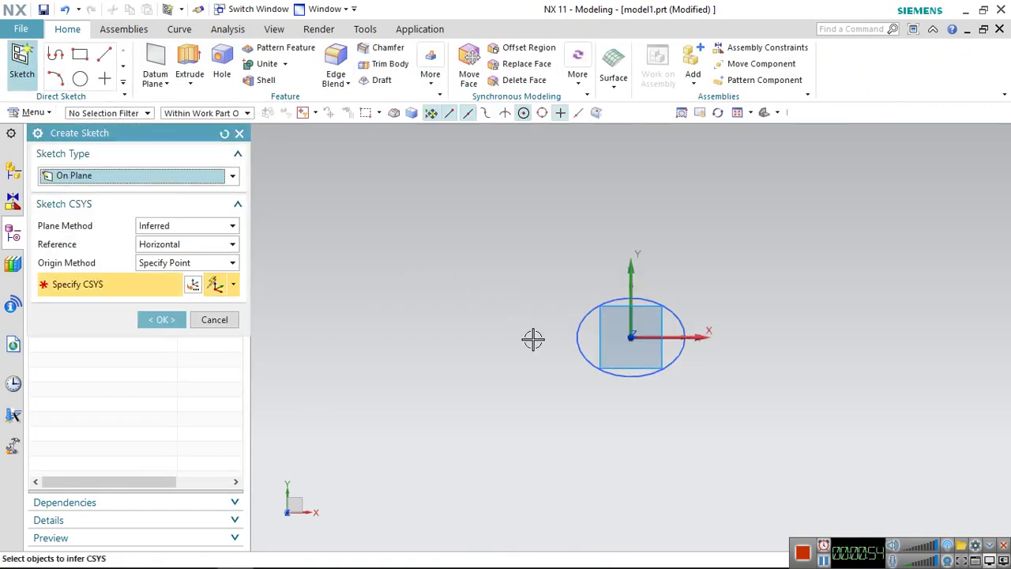
{"action": "middle_click_drag", "start_coordinate": [527, 336], "coordinate": [519, 264]}
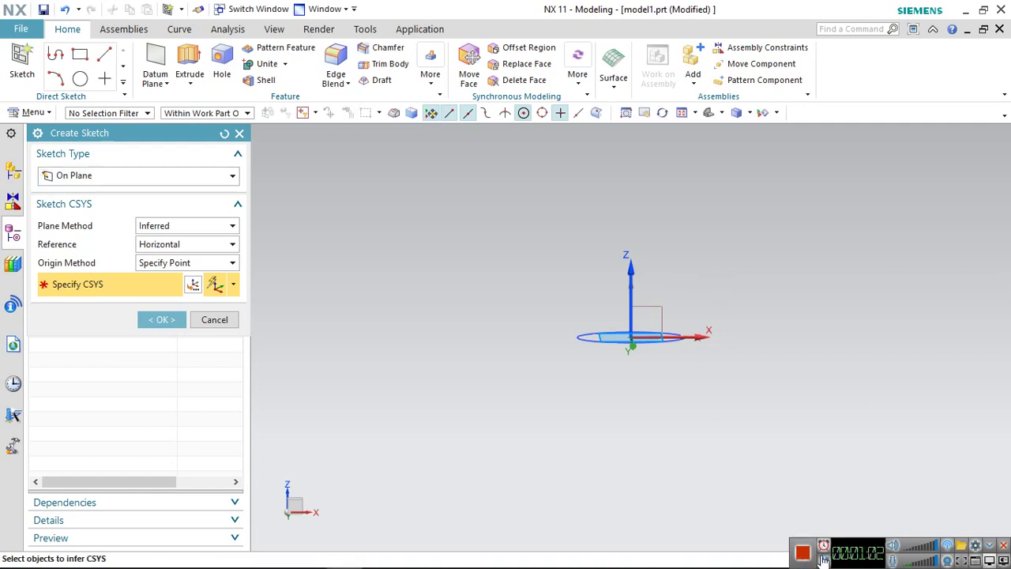
{"action": "left_click", "coordinate": [670, 237]}
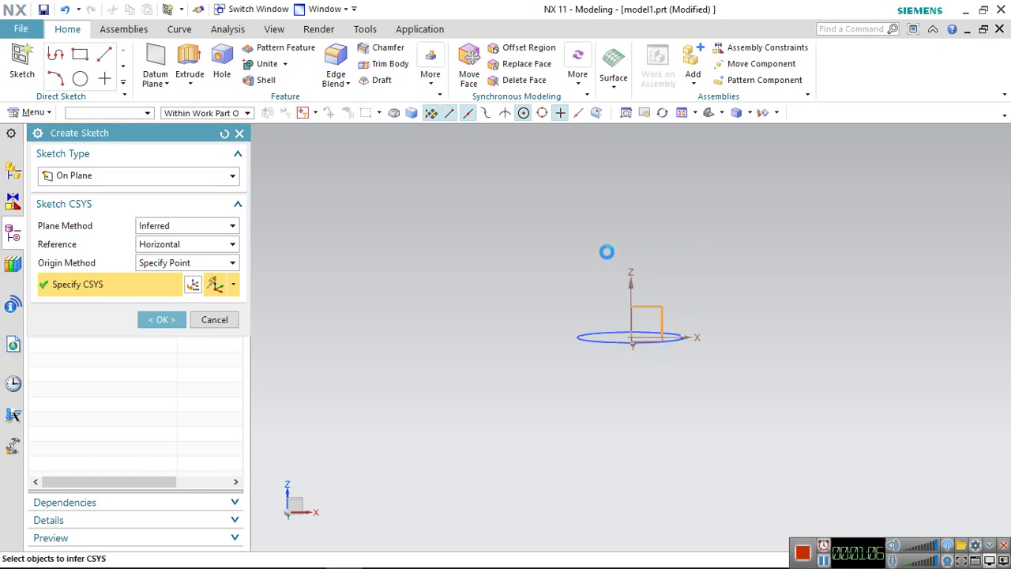
{"action": "middle_click", "coordinate": [710, 272]}
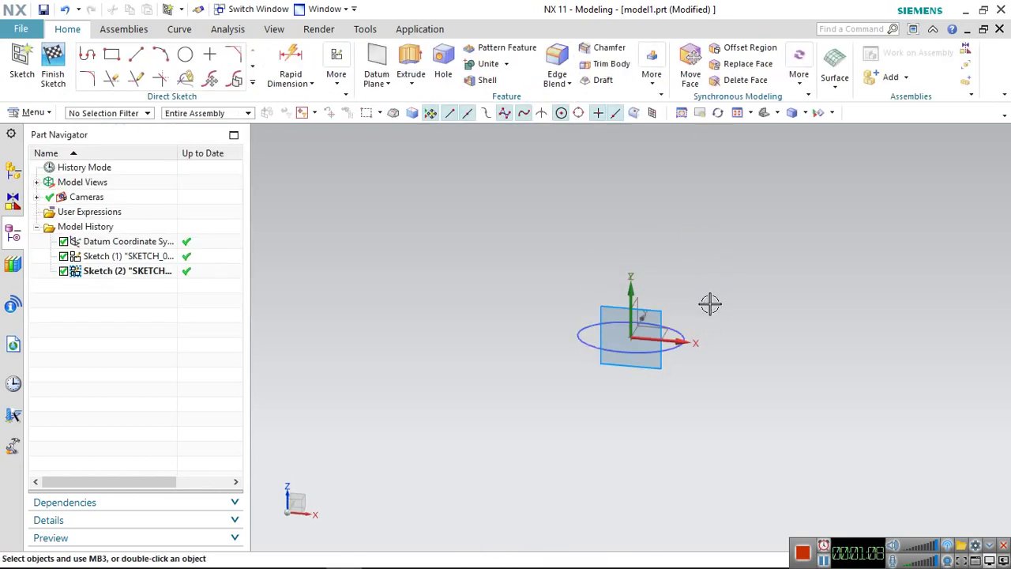
{"action": "middle_click_drag", "start_coordinate": [710, 304], "coordinate": [728, 298]}
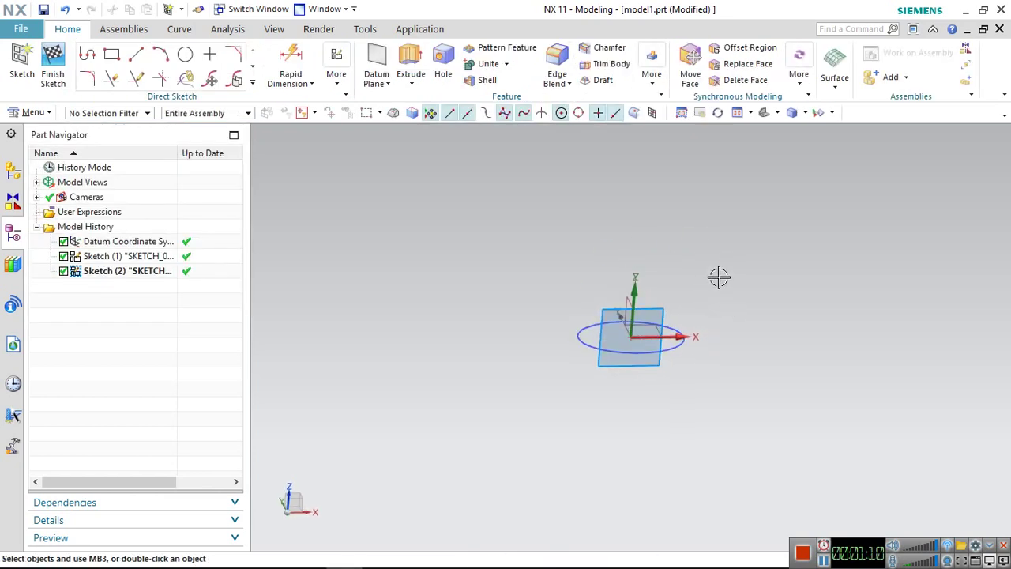
{"action": "right_click", "coordinate": [673, 265]}
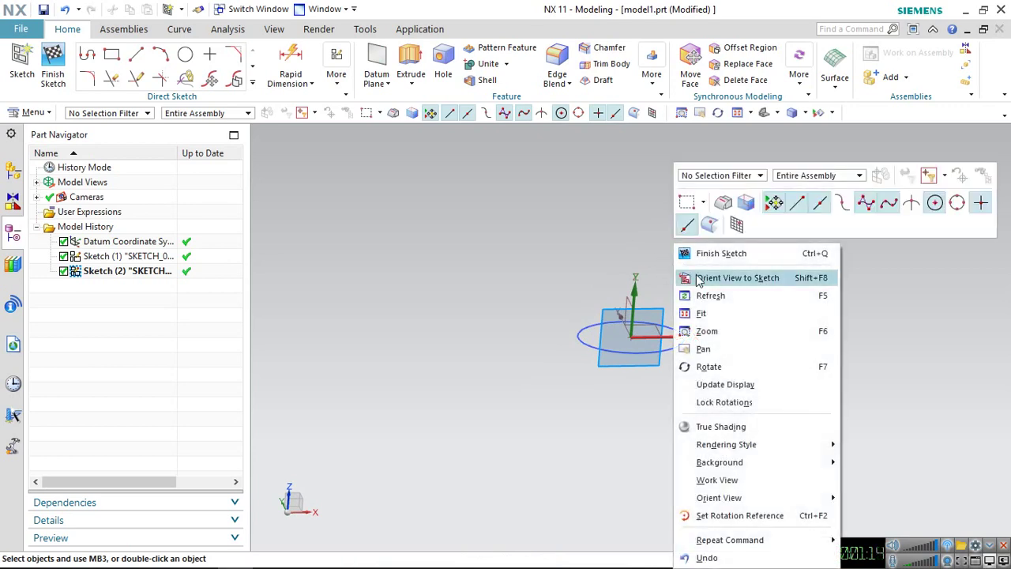
Draw a radius 38 arc between the ellipse's long-axis ends, curving below, and finish the sketch
{"action": "left_click", "coordinate": [715, 277]}
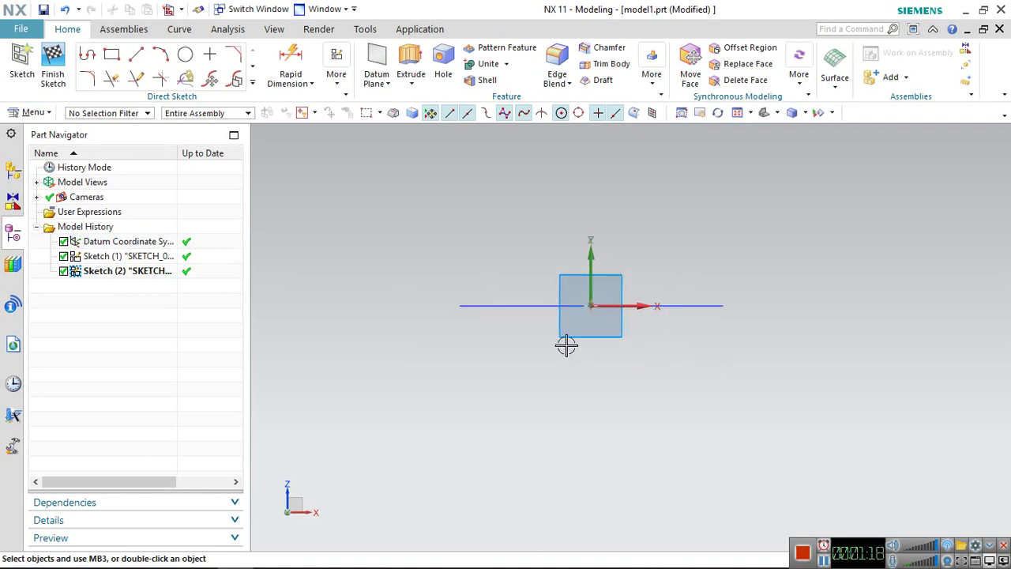
{"action": "left_click", "coordinate": [161, 54]}
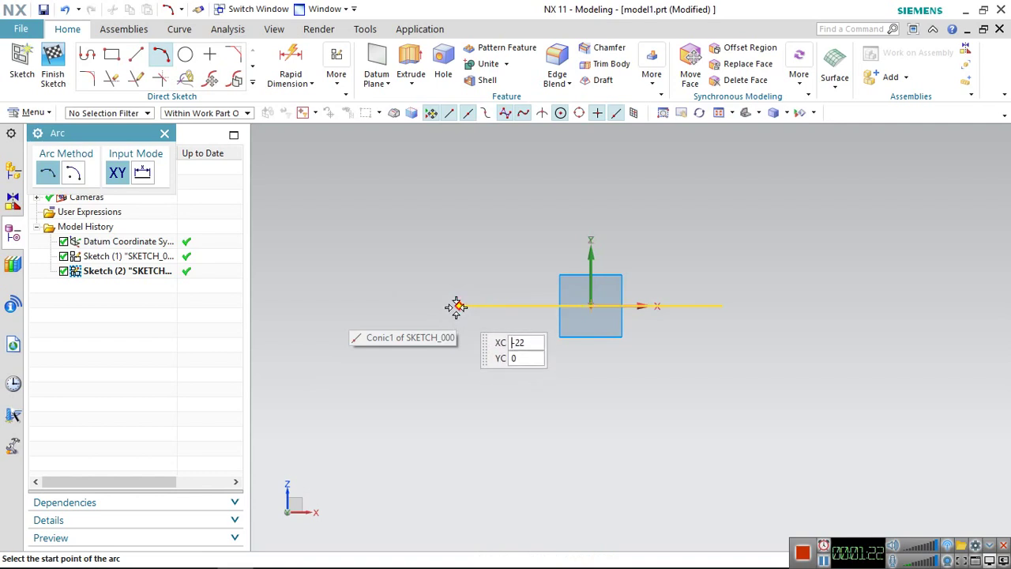
{"action": "left_click", "coordinate": [458, 306]}
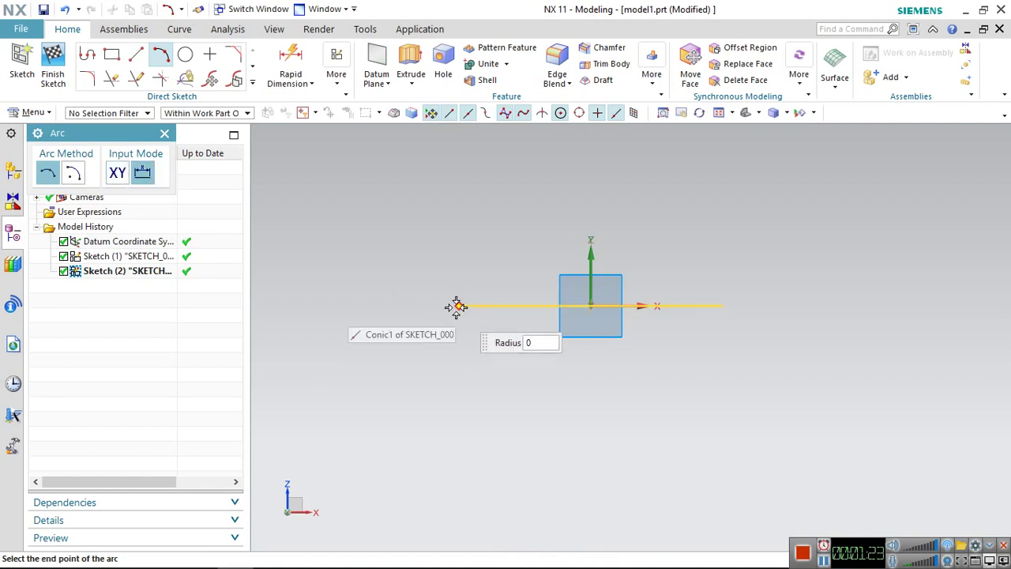
{"action": "left_click", "coordinate": [726, 306]}
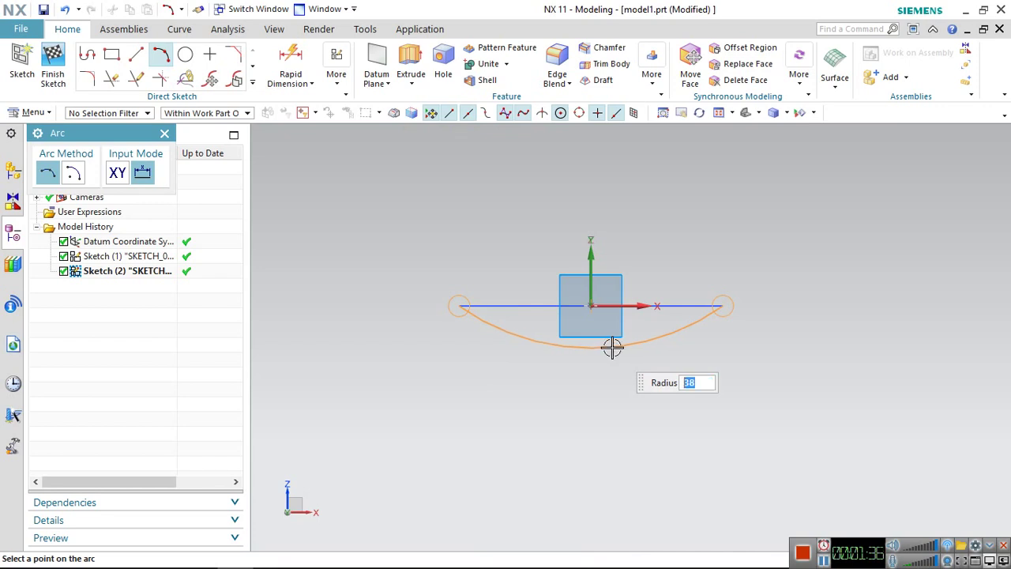
{"action": "left_click", "coordinate": [612, 348]}
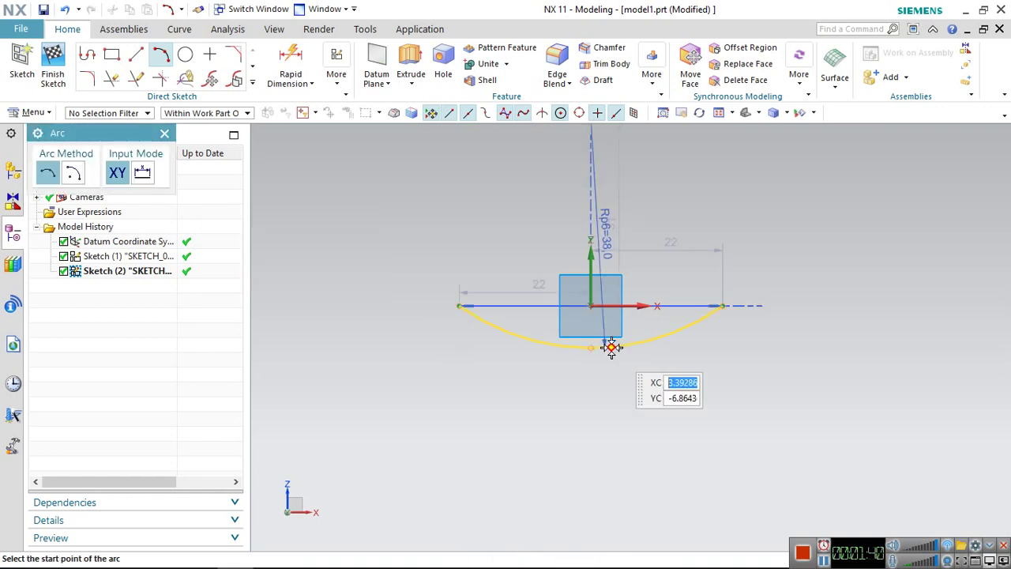
{"action": "middle_click_drag", "start_coordinate": [777, 228], "coordinate": [763, 287]}
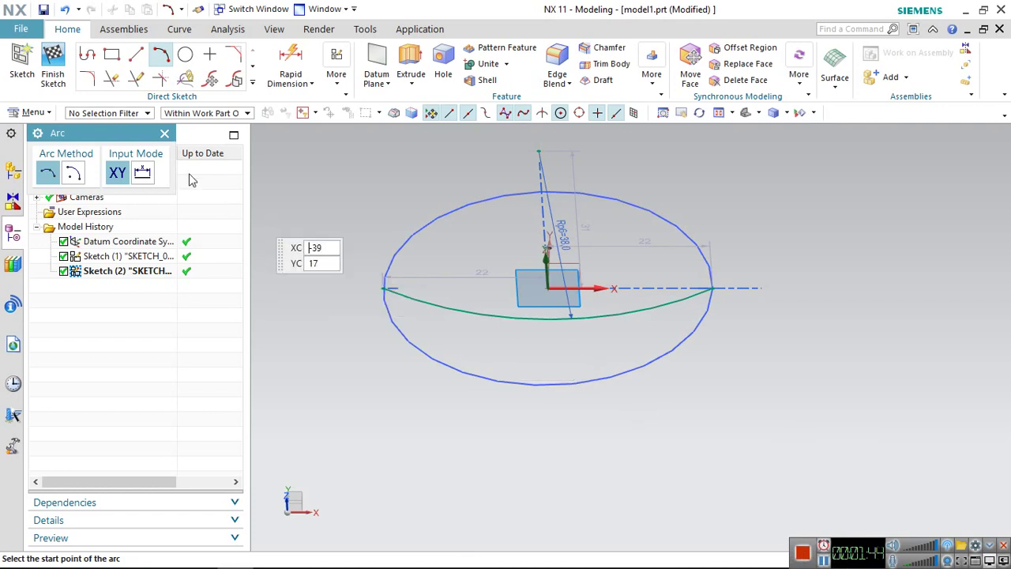
{"action": "left_click", "coordinate": [53, 75]}
{"action": "mouse_move", "coordinate": [711, 220]}
{"action": "middle_mouse_down"}
{"action": "mouse_move", "coordinate": [670, 214]}
{"action": "mouse_move", "coordinate": [647, 234]}
{"action": "mouse_move", "coordinate": [647, 208]}
{"action": "mouse_move", "coordinate": [658, 227]}
{"action": "middle_mouse_up"}
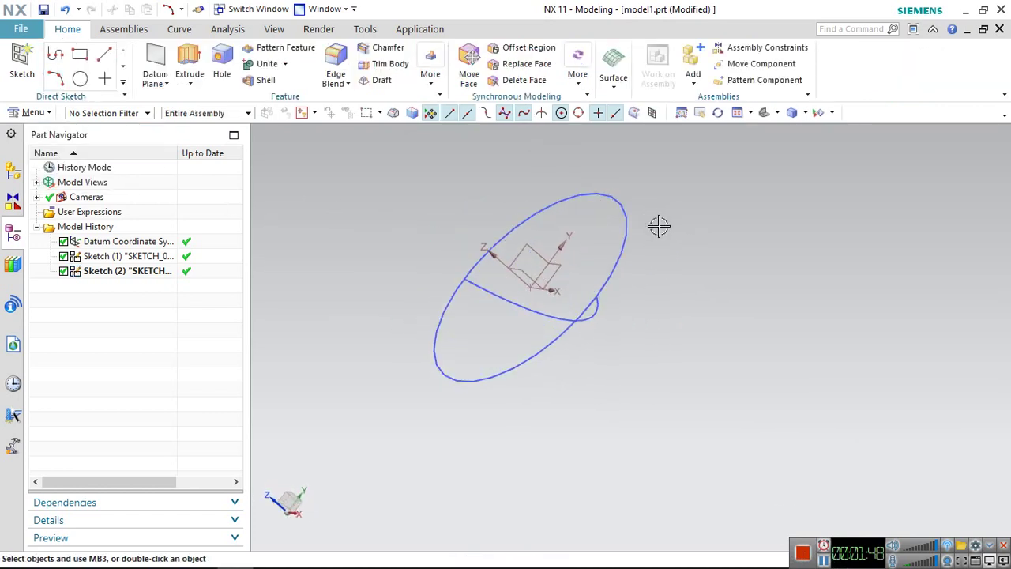
On the YZ plane, sketch a downward arc across the ellipse's short-axis ends, 16 mm each side
{"action": "left_click", "coordinate": [23, 63]}
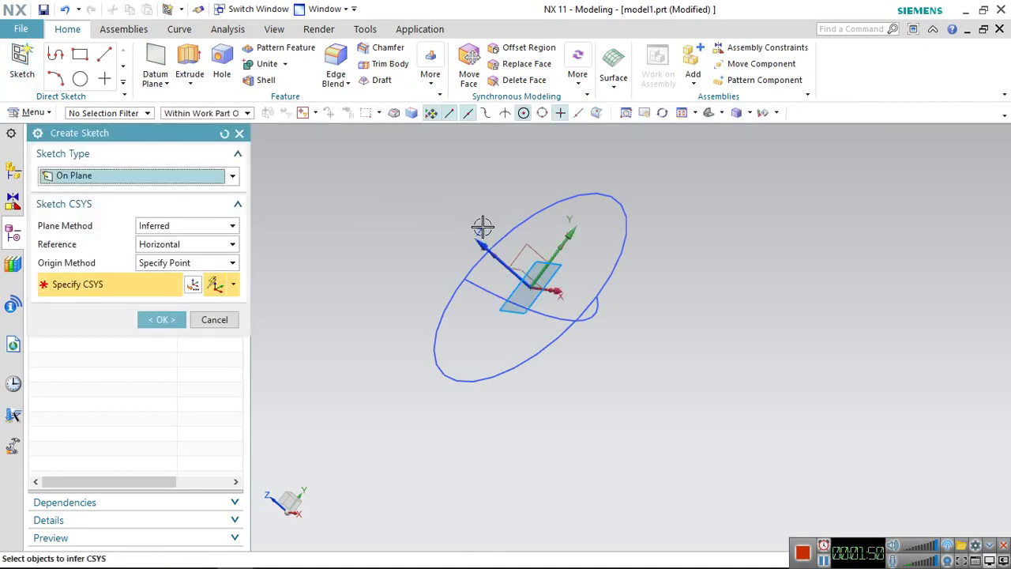
{"action": "left_click", "coordinate": [529, 246]}
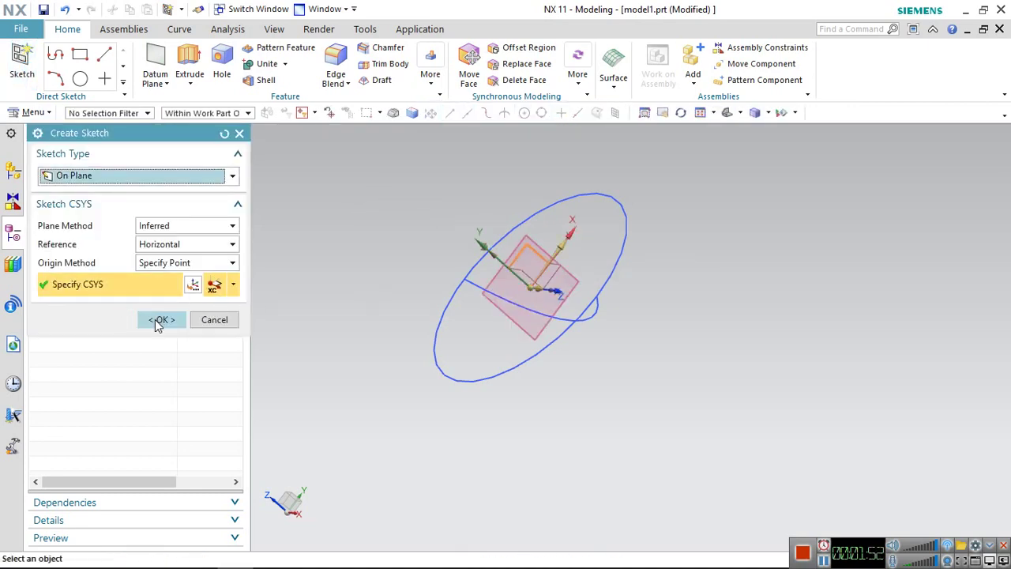
{"action": "left_click", "coordinate": [158, 319]}
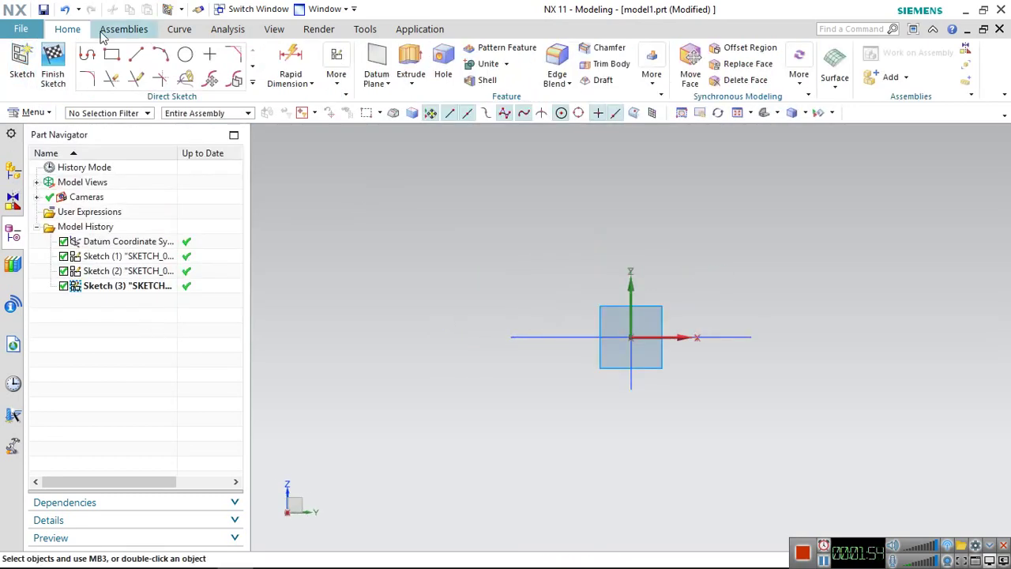
{"action": "left_click", "coordinate": [162, 55]}
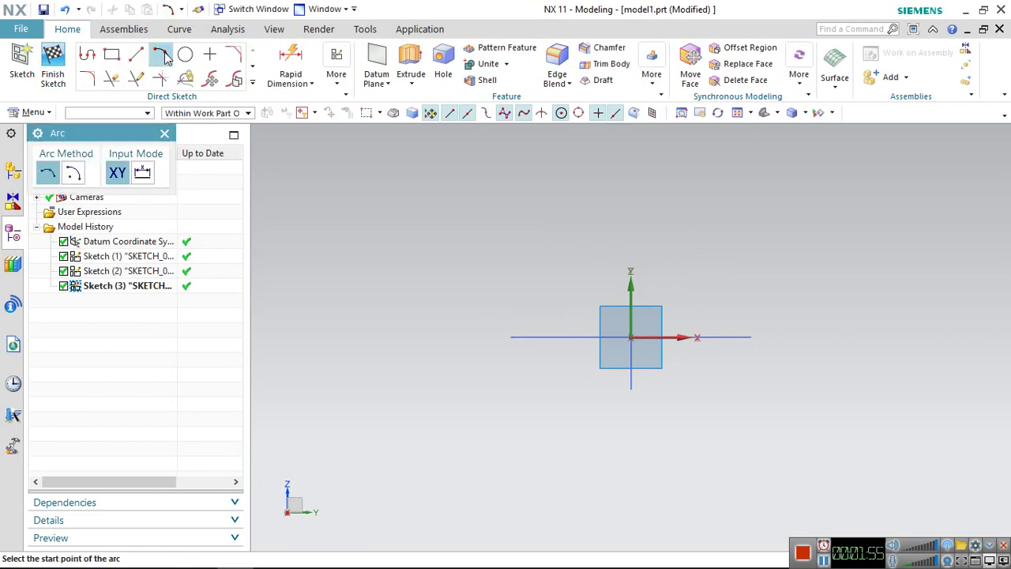
{"action": "left_click", "coordinate": [511, 337]}
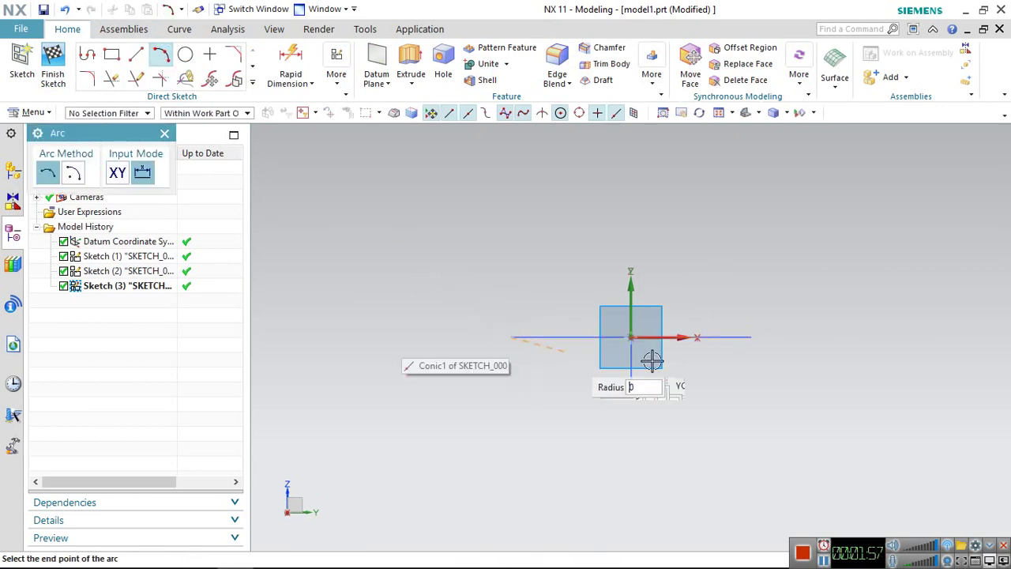
{"action": "left_click", "coordinate": [754, 337]}
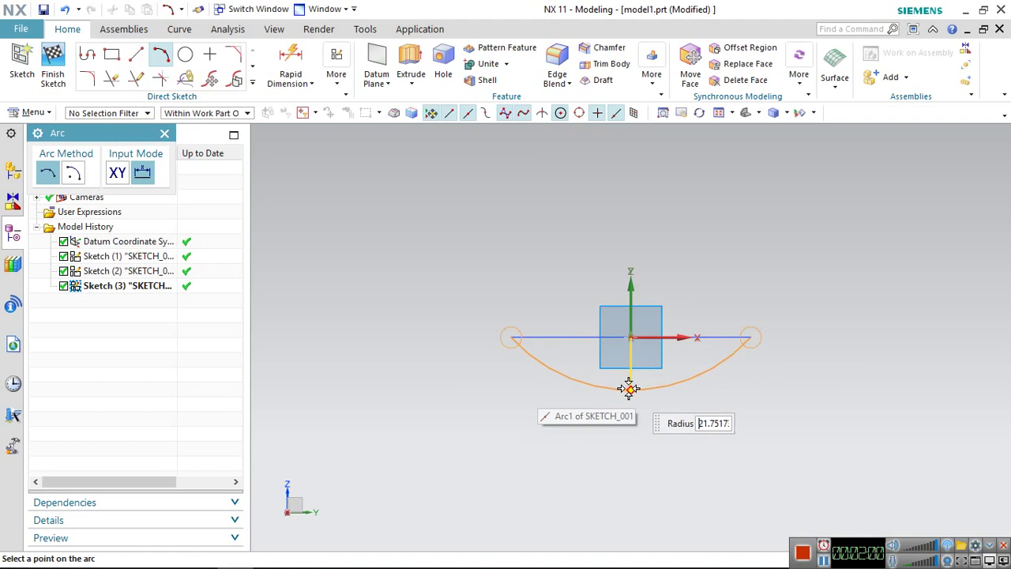
{"action": "left_click", "coordinate": [629, 387]}
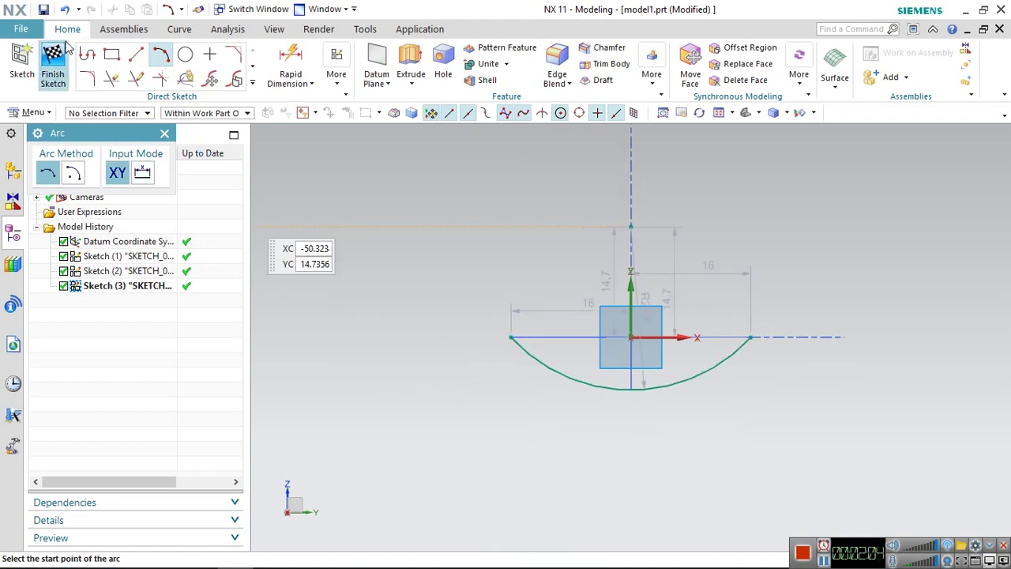
{"action": "left_click", "coordinate": [53, 69]}
{"action": "middle_click_drag", "start_coordinate": [442, 228], "coordinate": [479, 277]}
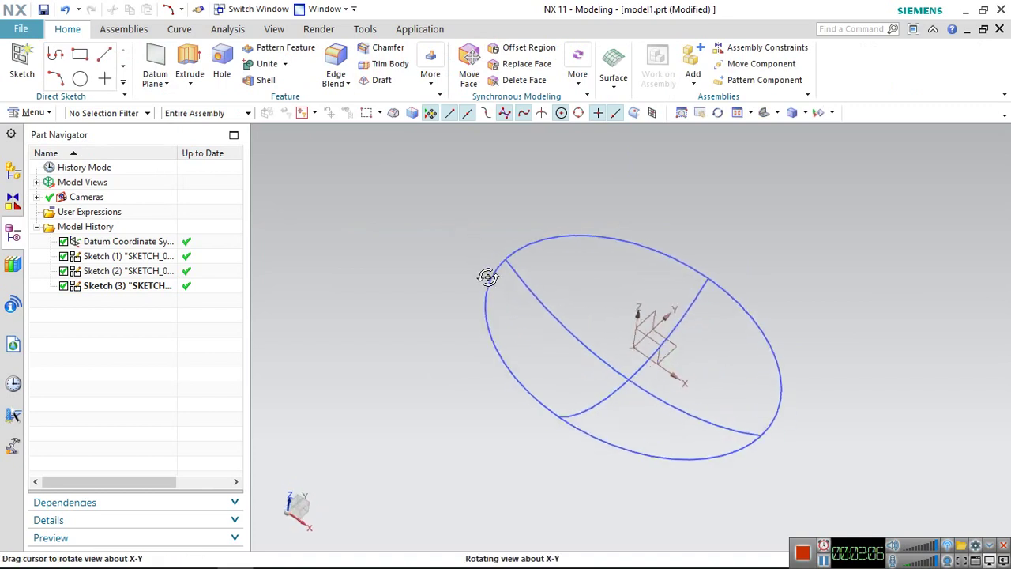
Delete Sketch (3) and its short-axis arc from the Part Navigator
{"action": "scroll", "coordinate": [636, 357], "scroll_direction": "down", "scroll_amount": 2}
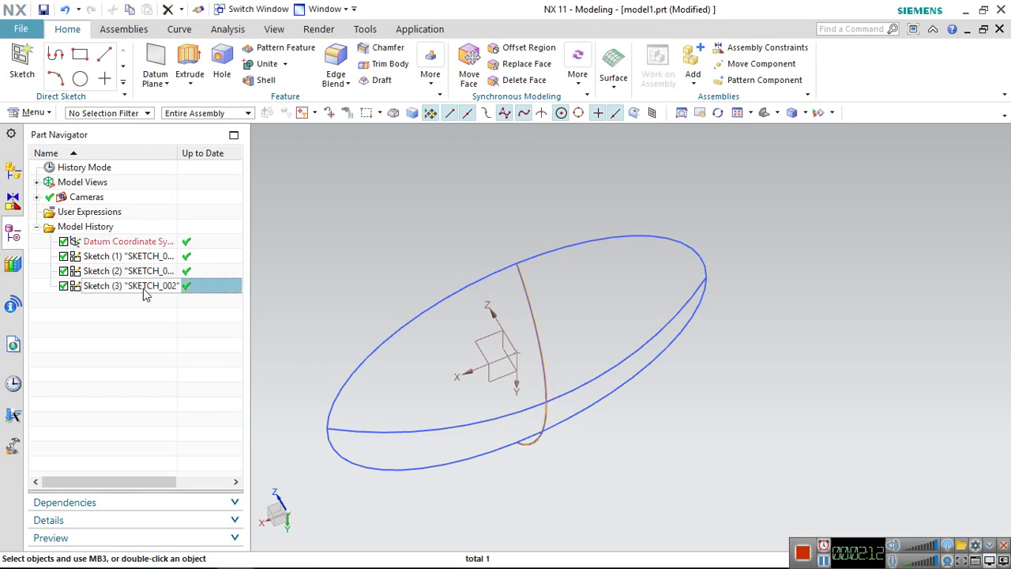
{"action": "left_click", "coordinate": [146, 272]}
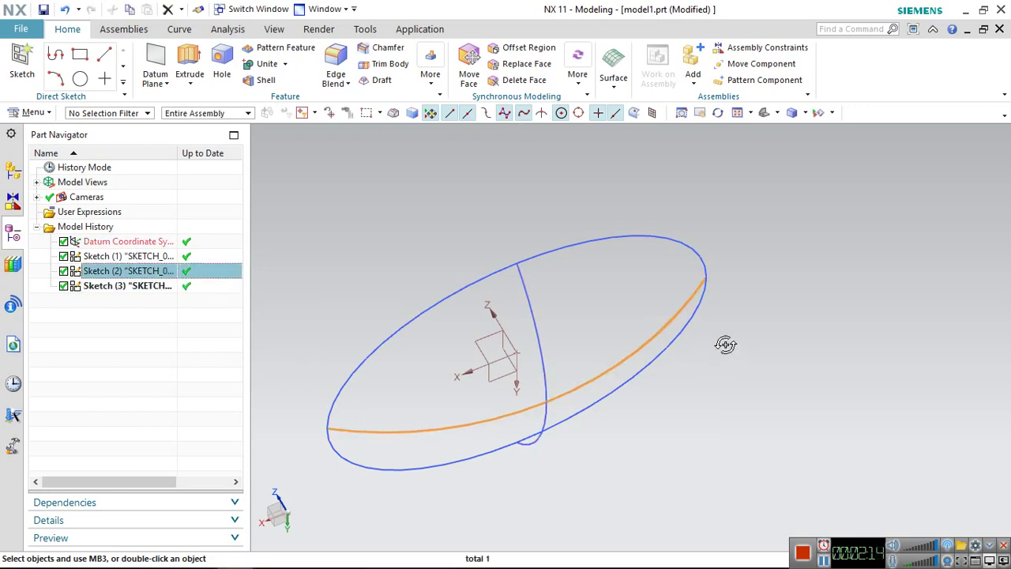
{"action": "middle_click_drag", "start_coordinate": [725, 345], "coordinate": [649, 216]}
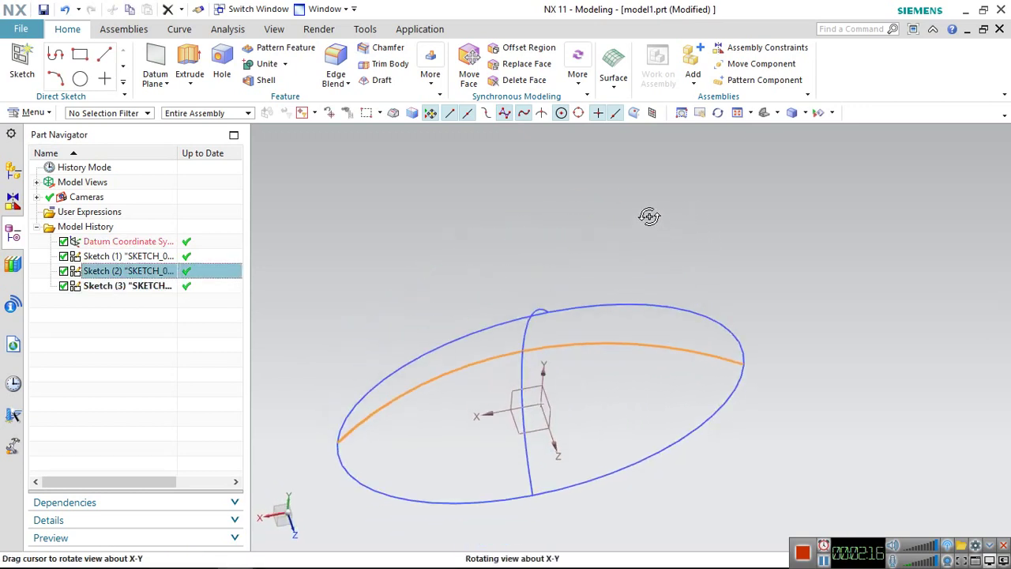
{"action": "right_click", "coordinate": [143, 289]}
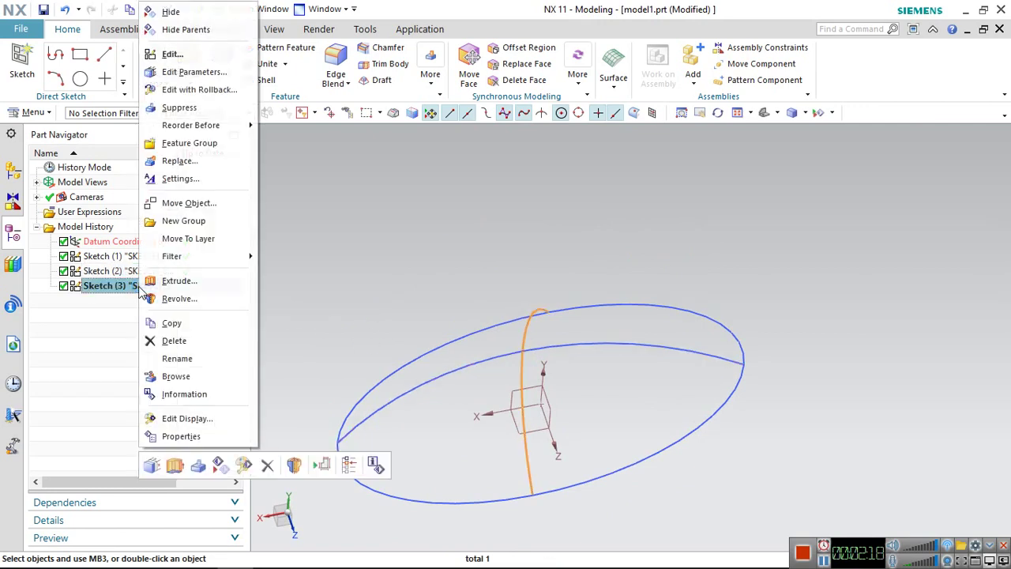
{"action": "left_click", "coordinate": [174, 342]}
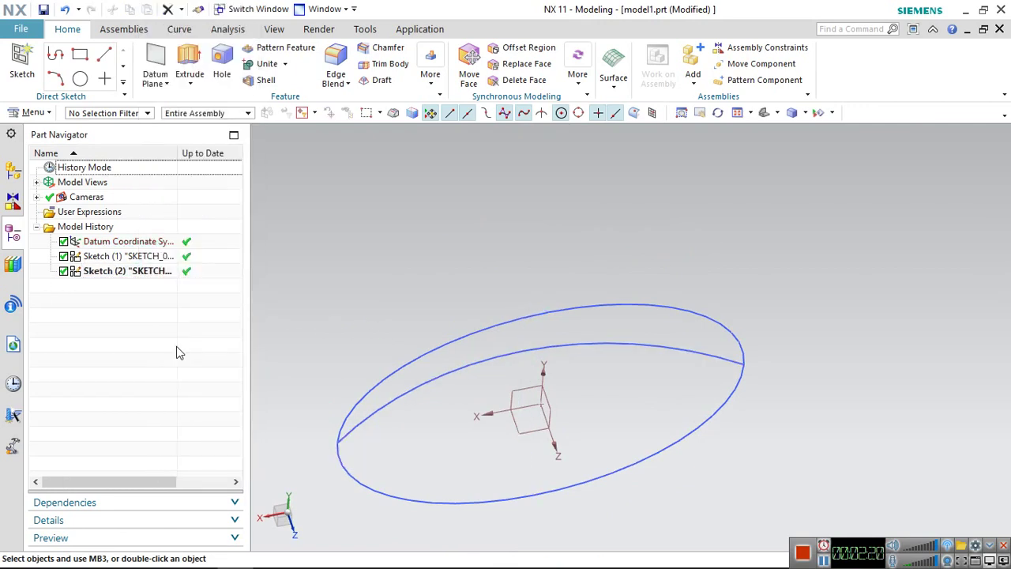
{"action": "middle_click_drag", "start_coordinate": [473, 386], "coordinate": [584, 338]}
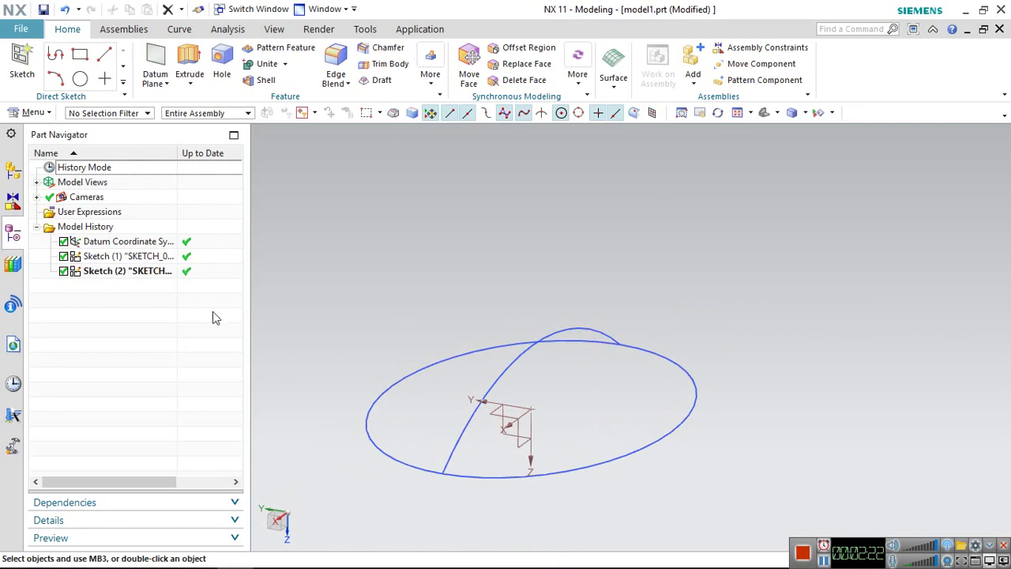
{"action": "left_click", "coordinate": [33, 116]}
{"action": "mouse_move", "coordinate": [39, 185]}
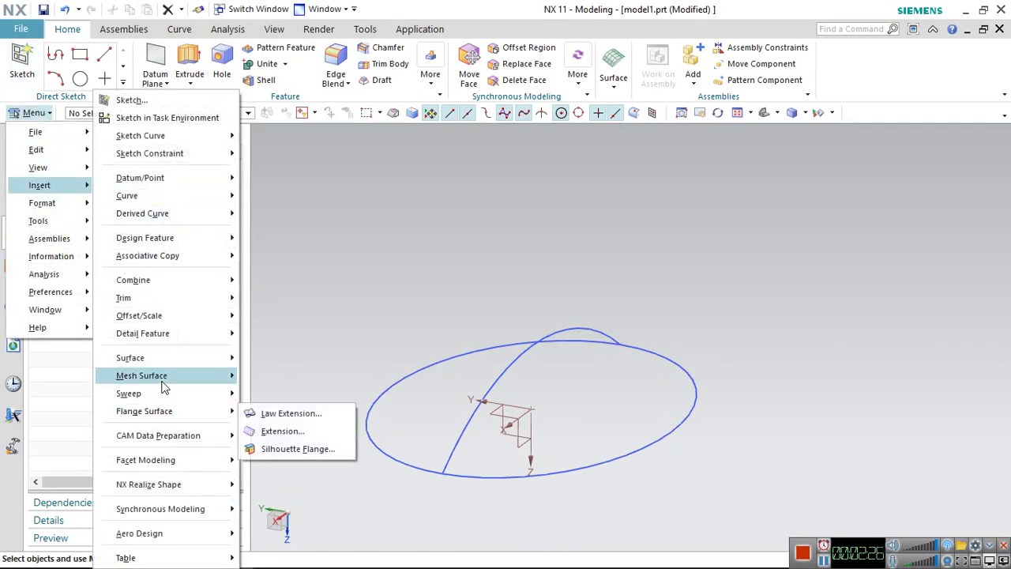
Build a Through Curves surface with sections: ellipse, long-axis arc, then ellipse again
{"action": "mouse_move", "coordinate": [142, 375]}
{"action": "left_click", "coordinate": [293, 395]}
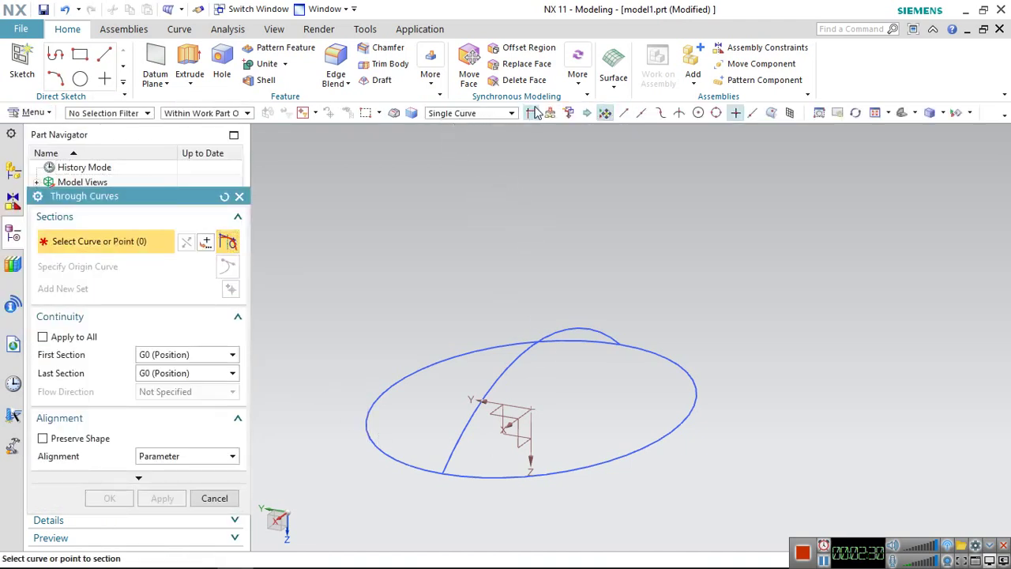
{"action": "left_click", "coordinate": [511, 115]}
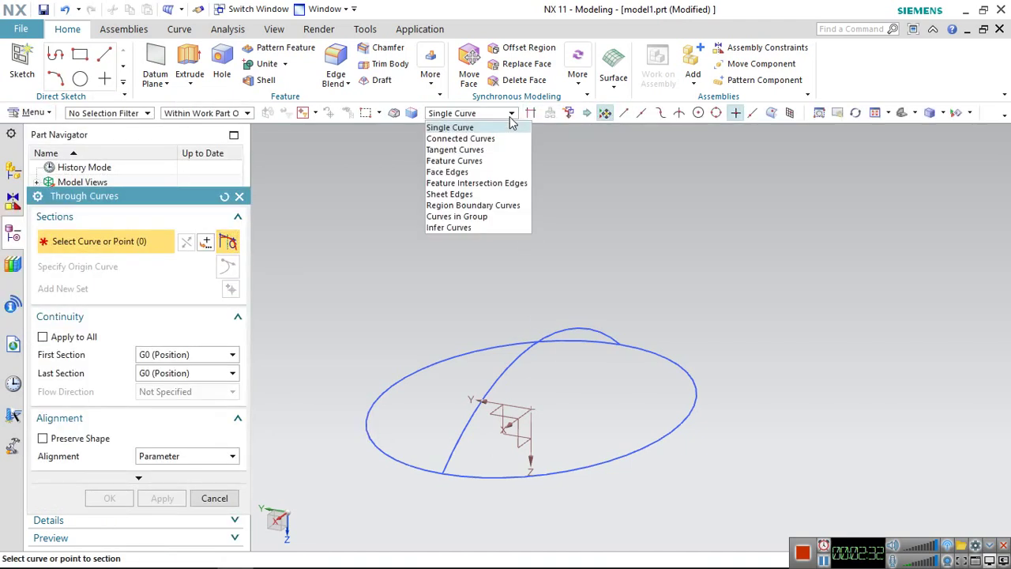
{"action": "left_click", "coordinate": [496, 128]}
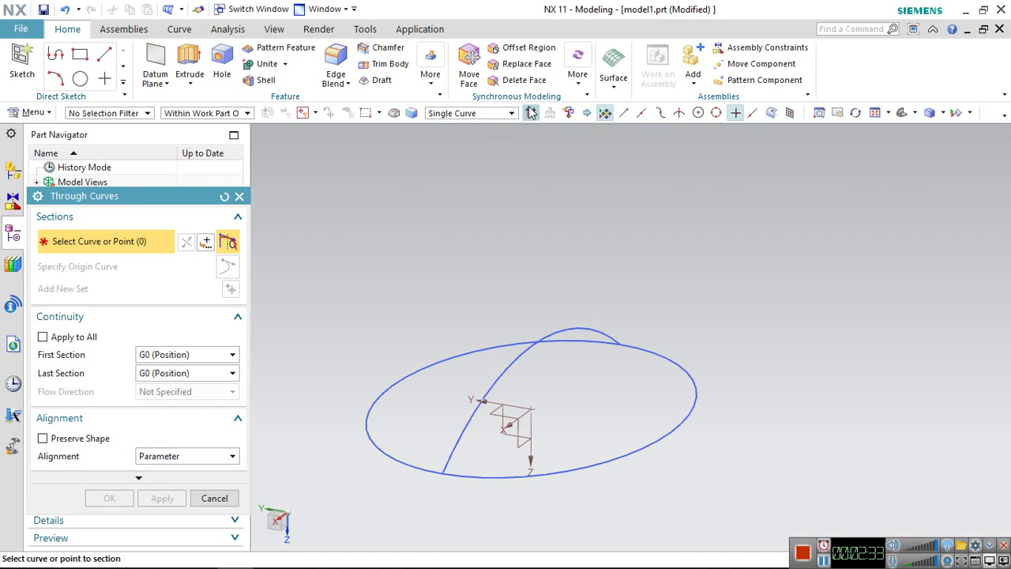
{"action": "left_click", "coordinate": [631, 447]}
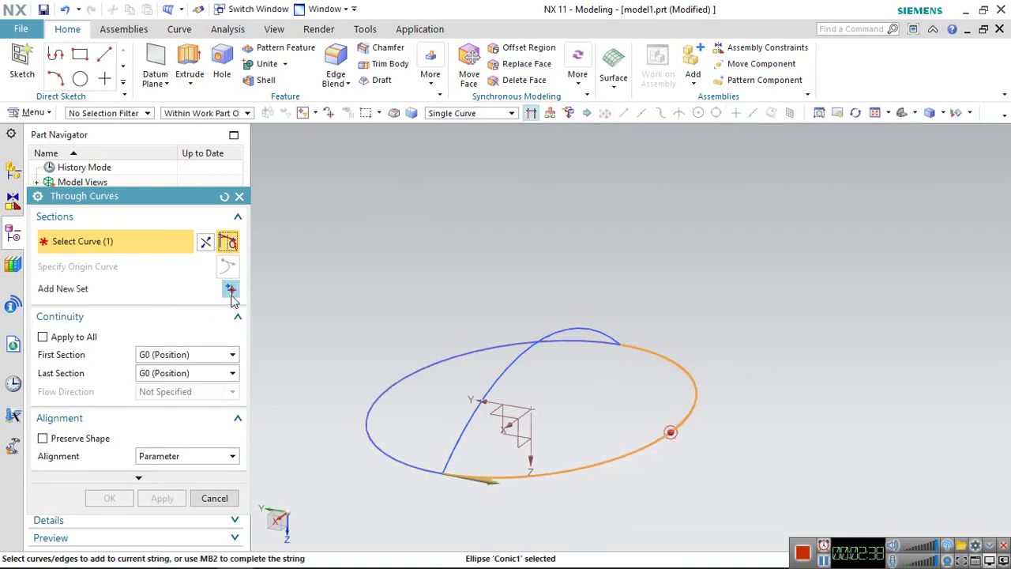
{"action": "left_click", "coordinate": [231, 289]}
{"action": "left_click", "coordinate": [504, 367]}
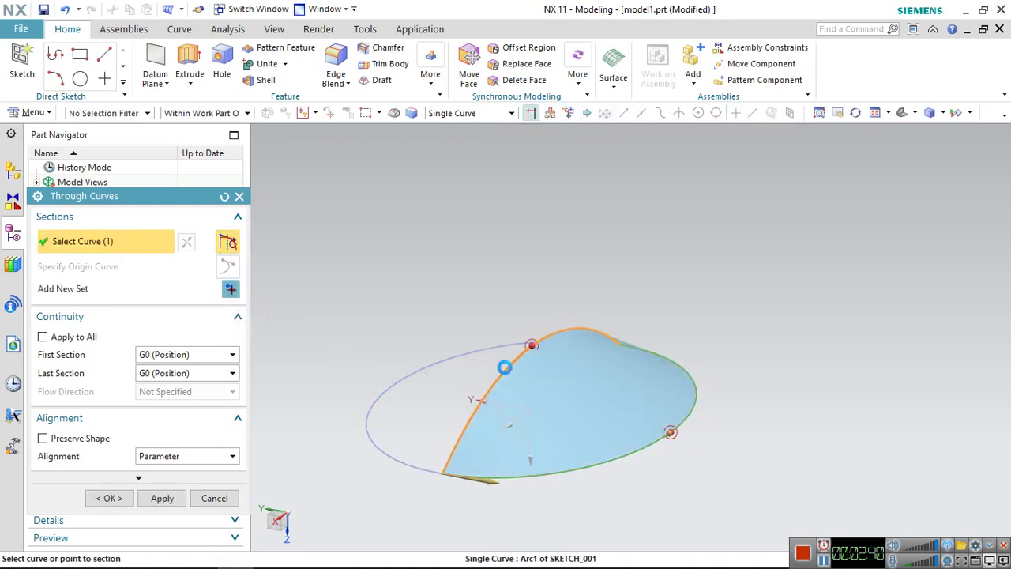
{"action": "left_click", "coordinate": [231, 289]}
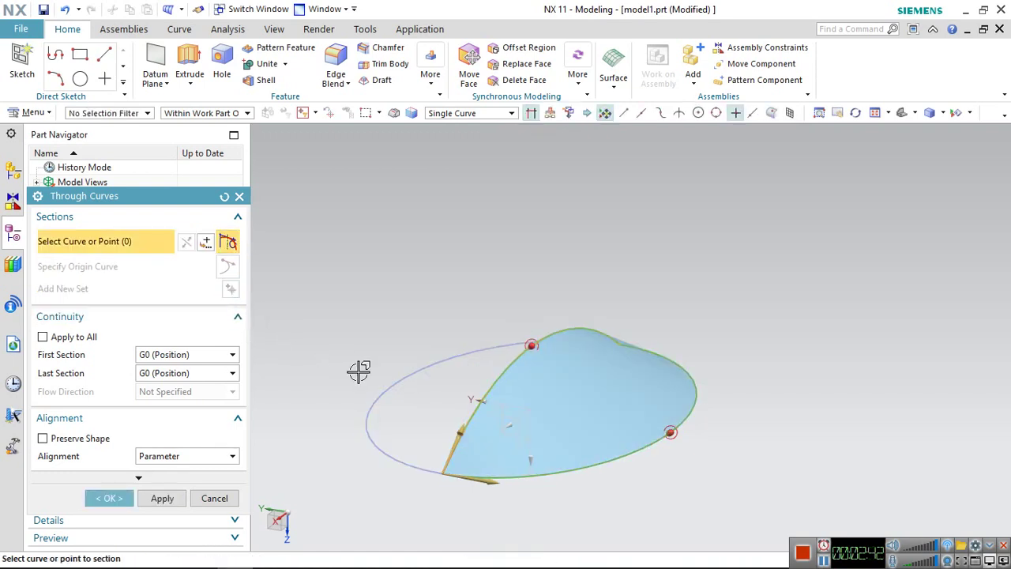
{"action": "left_click", "coordinate": [374, 402]}
{"action": "middle_click_drag", "start_coordinate": [373, 480], "coordinate": [419, 350]}
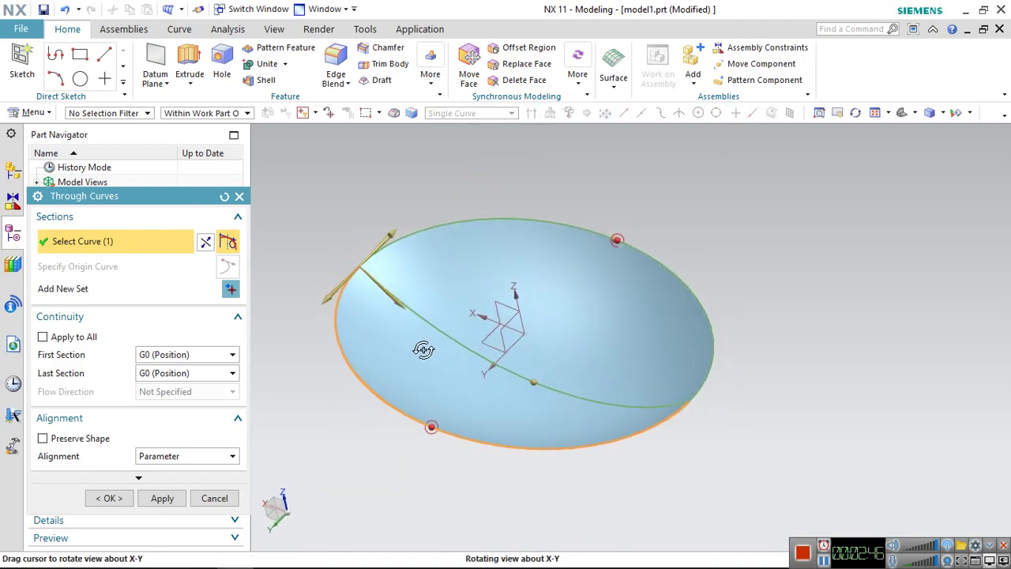
{"action": "left_click", "coordinate": [115, 506]}
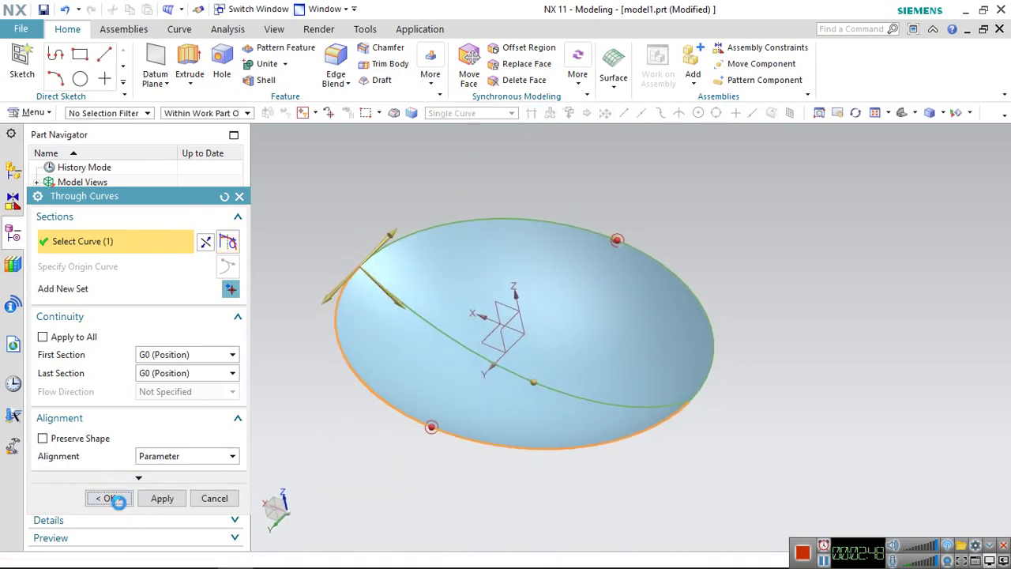
Hide the arc sketch and orient the elliptical dish to a standard view
{"action": "right_click", "coordinate": [574, 394]}
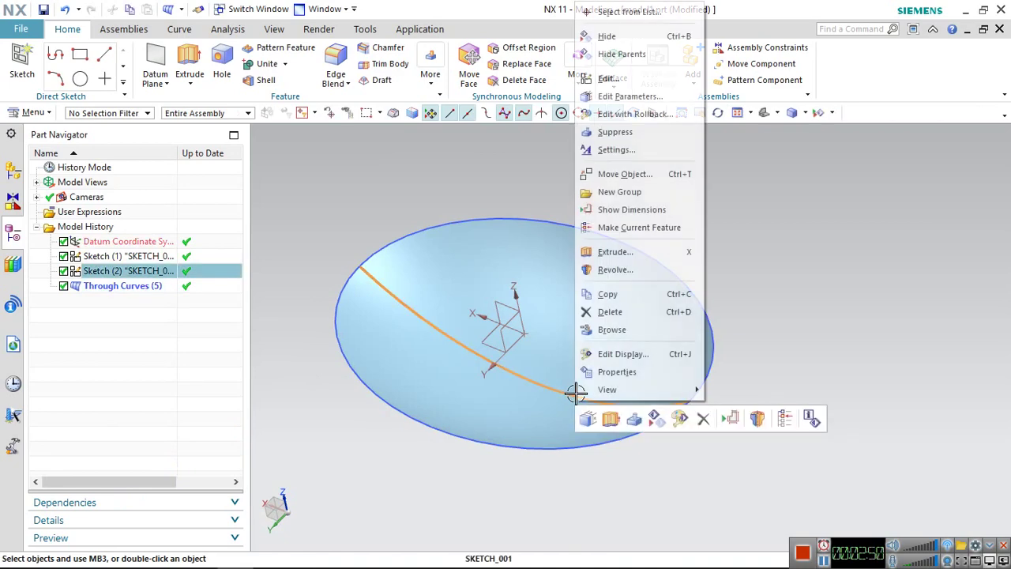
{"action": "left_click", "coordinate": [605, 35]}
{"action": "mouse_move", "coordinate": [537, 447]}
{"action": "middle_mouse_down"}
{"action": "mouse_move", "coordinate": [616, 423]}
{"action": "mouse_move", "coordinate": [601, 400]}
{"action": "middle_mouse_up"}
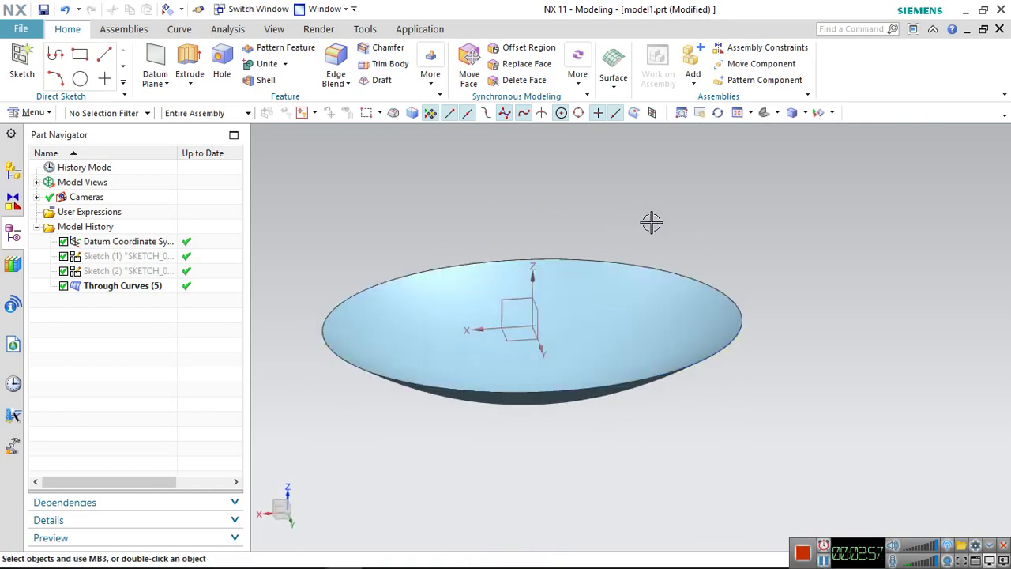
{"action": "middle_click_drag", "start_coordinate": [652, 223], "coordinate": [652, 235]}
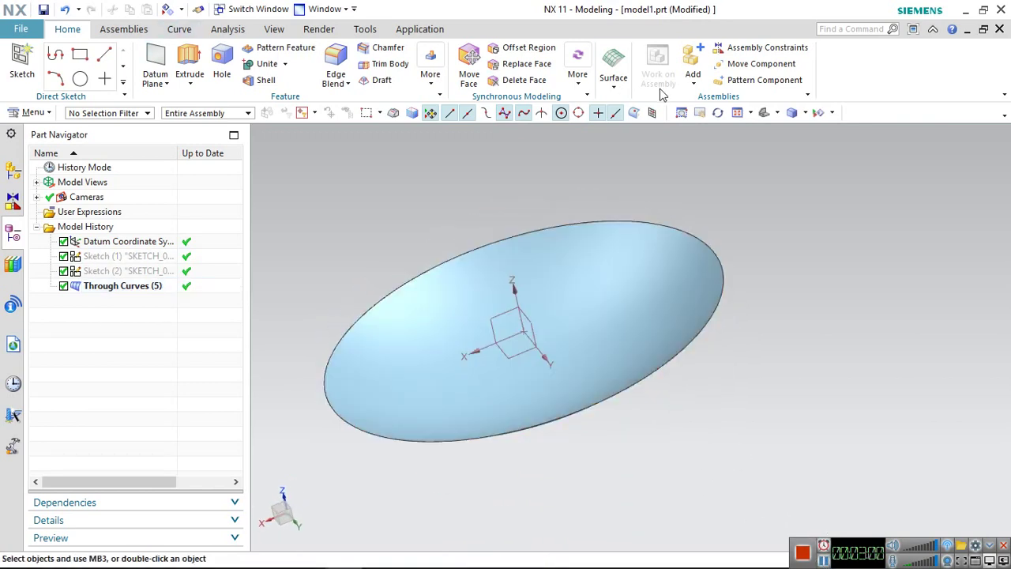
{"action": "left_click", "coordinate": [764, 113]}
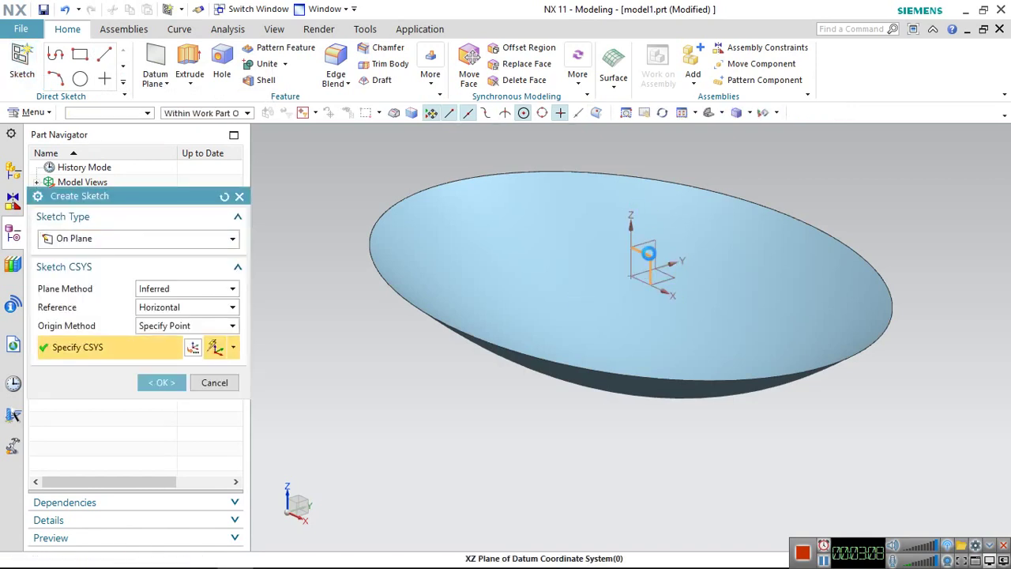
Start a new sketch on the XZ datum plane, undoing a first arc attempt
{"action": "left_click", "coordinate": [647, 253]}
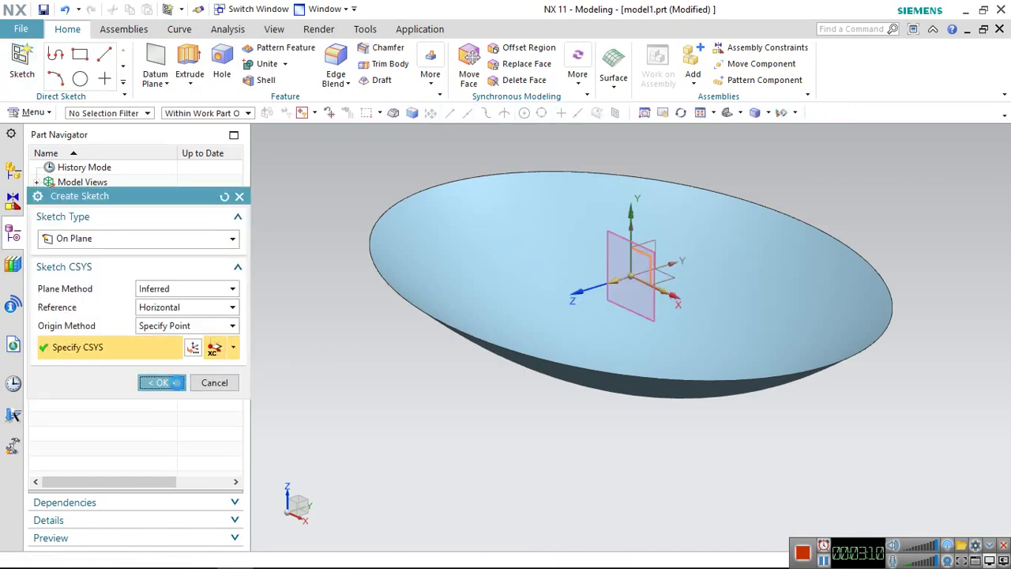
{"action": "left_click", "coordinate": [162, 382]}
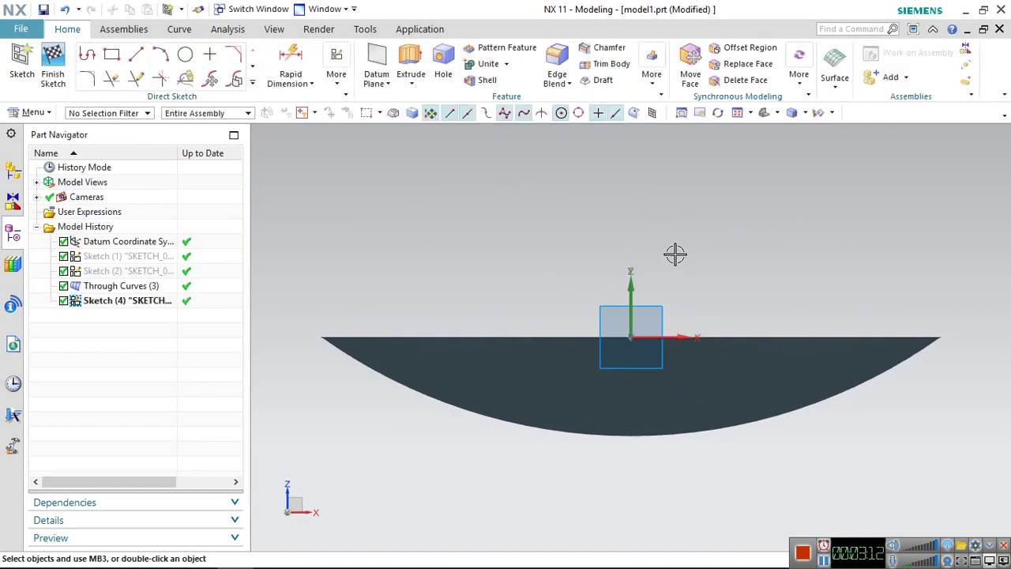
{"action": "scroll", "coordinate": [675, 253], "scroll_direction": "down", "scroll_amount": 2}
{"action": "middle_click_drag", "start_coordinate": [737, 207], "coordinate": [621, 291], "text": "shift"}
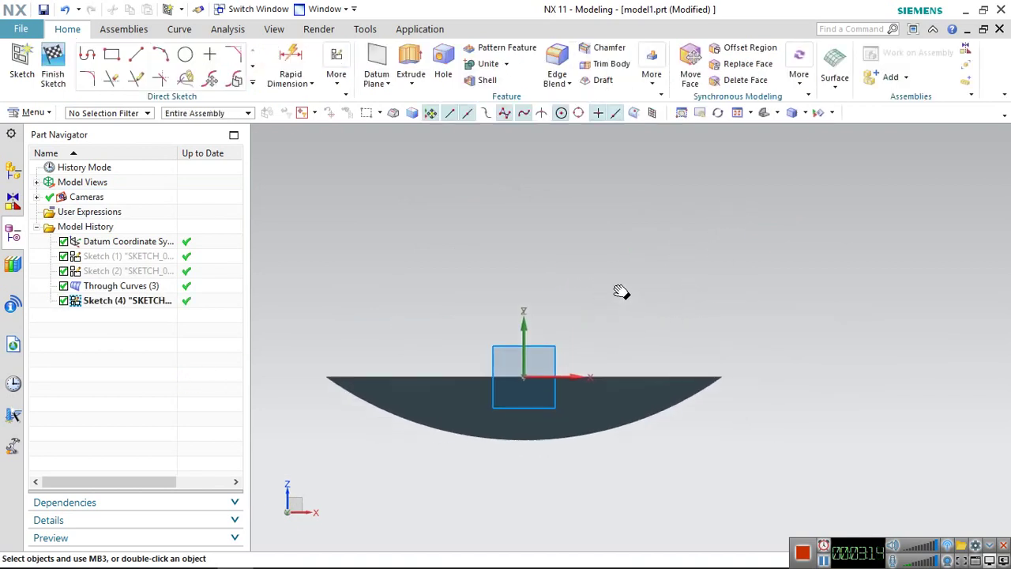
{"action": "left_click", "coordinate": [161, 57]}
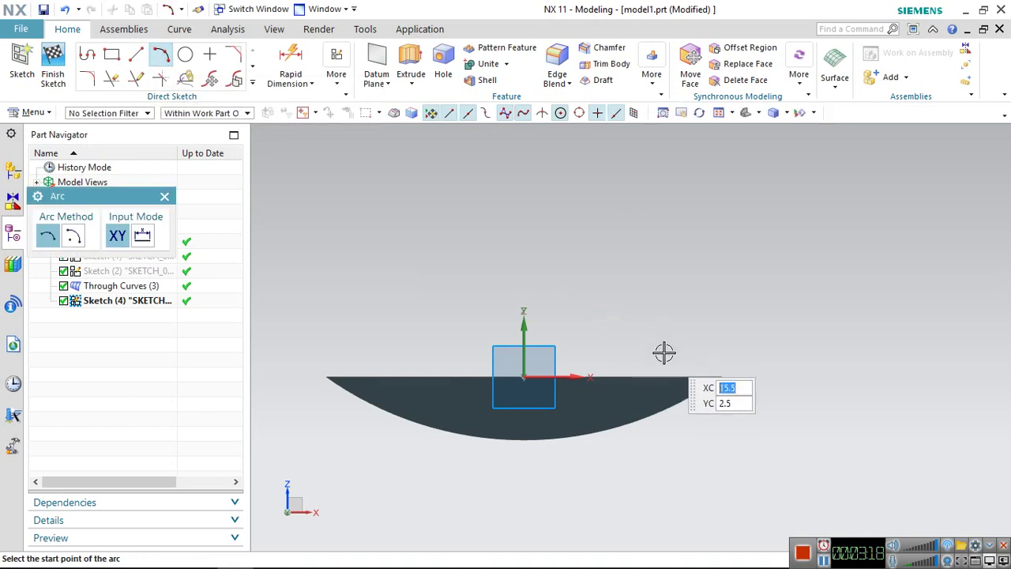
{"action": "left_click", "coordinate": [720, 324]}
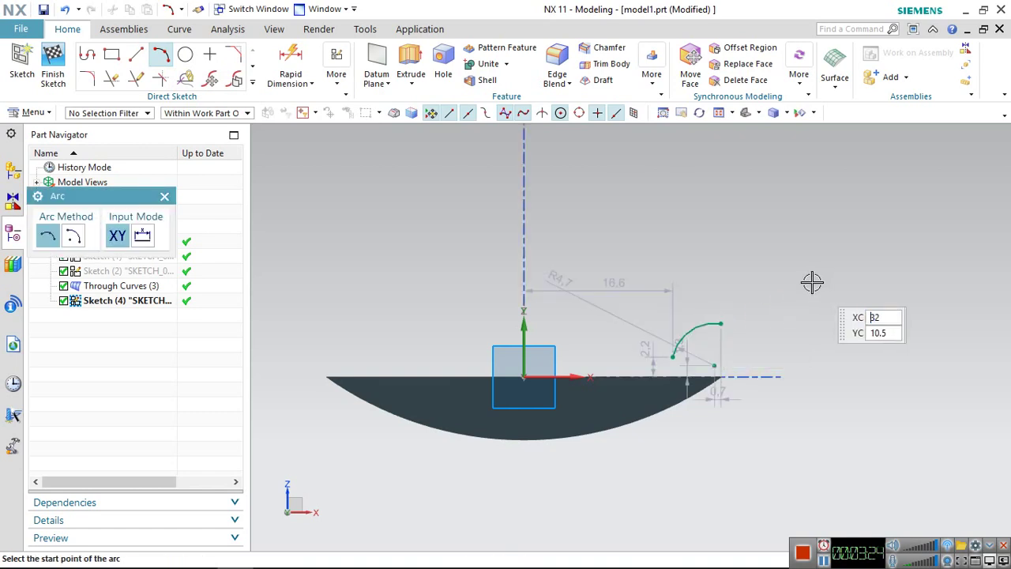
{"action": "key", "text": "ctrl+z"}
Draw a 60 mm horizontal line starting at XC 20.5, YC 6
{"action": "left_click", "coordinate": [136, 54]}
{"action": "scroll", "coordinate": [657, 256], "scroll_direction": "down", "scroll_amount": 3}
{"action": "middle_click_drag", "start_coordinate": [692, 235], "coordinate": [579, 416], "text": "shift"}
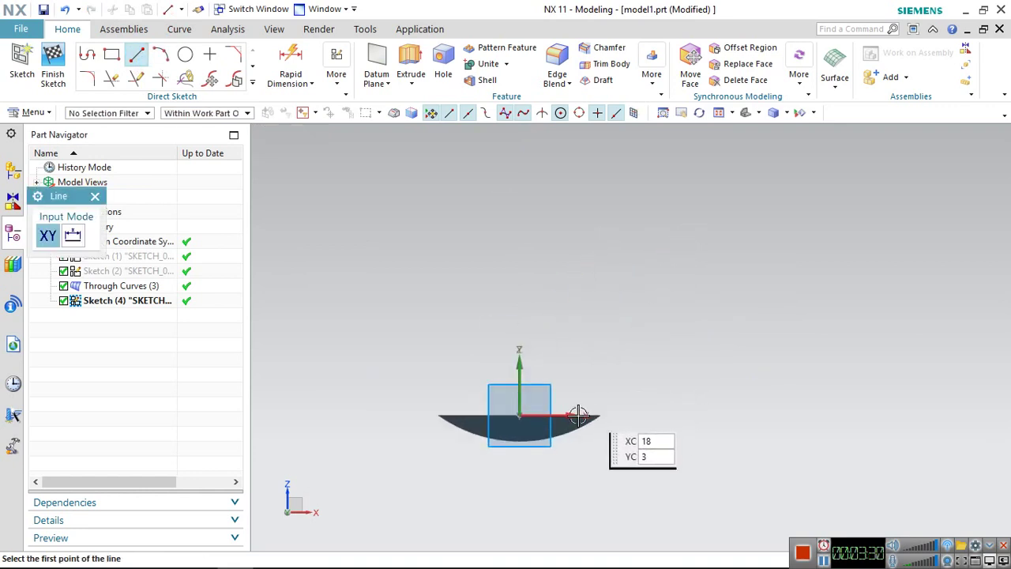
{"action": "scroll", "coordinate": [579, 417], "scroll_direction": "up", "scroll_amount": 3}
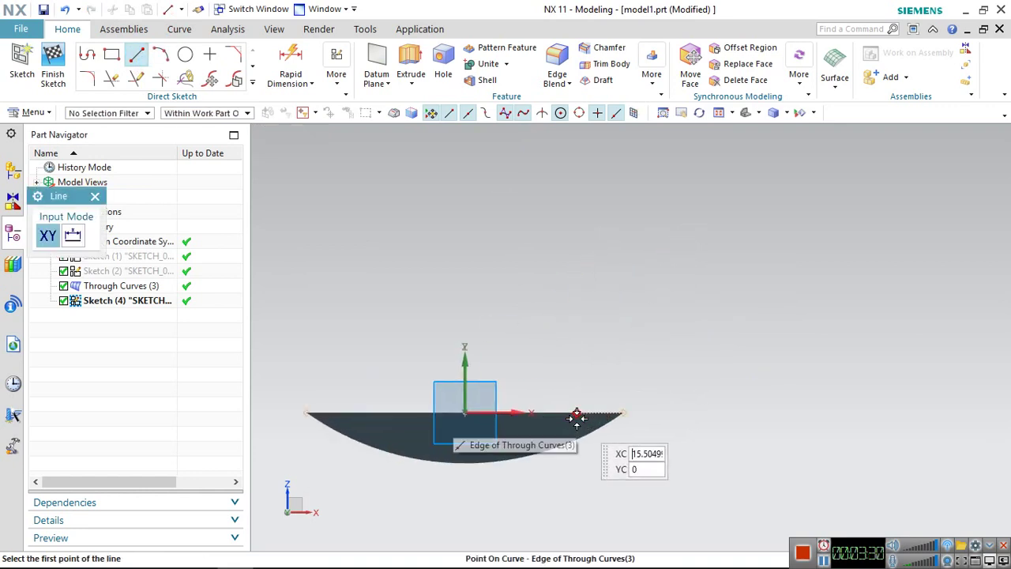
{"action": "left_click", "coordinate": [614, 369]}
{"action": "type", "text": "60"}
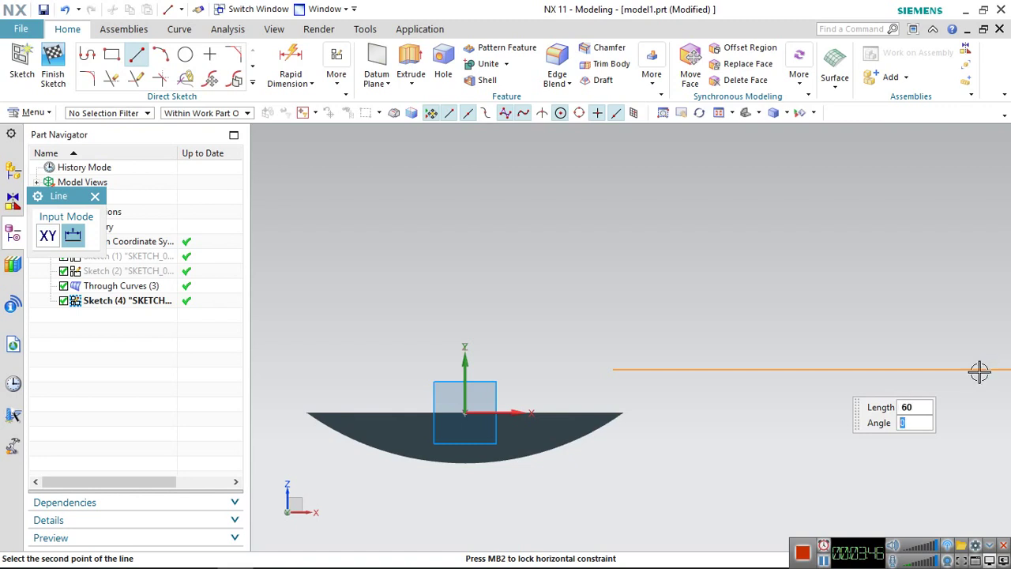
{"action": "key", "text": "Return"}
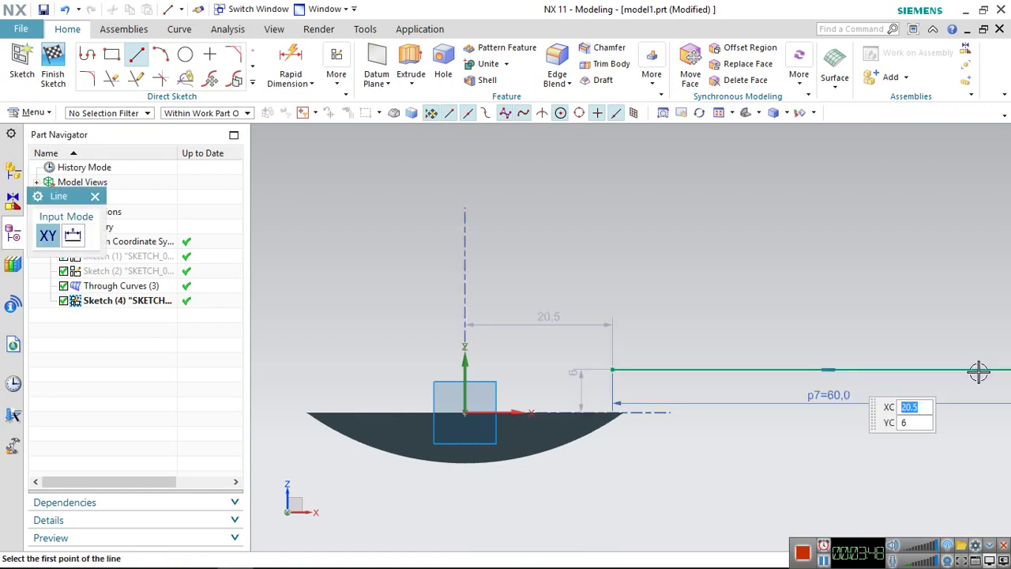
Add a small arc from the line's left end curving down toward the bowl, then finish the sketch
{"action": "scroll", "coordinate": [893, 324], "scroll_direction": "down", "scroll_amount": 3}
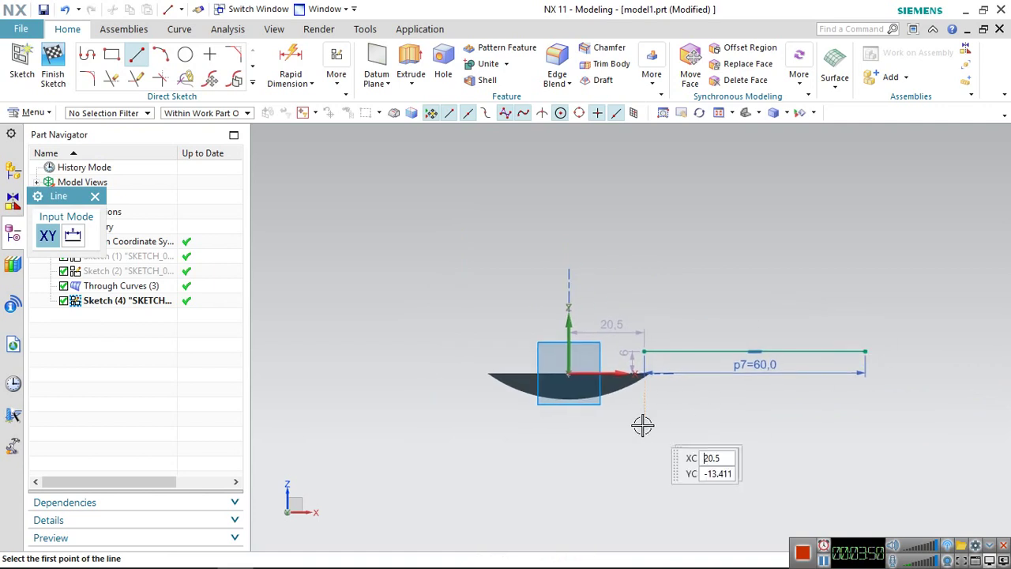
{"action": "scroll", "coordinate": [646, 424], "scroll_direction": "up", "scroll_amount": 2}
{"action": "scroll", "coordinate": [639, 397], "scroll_direction": "down", "scroll_amount": 1}
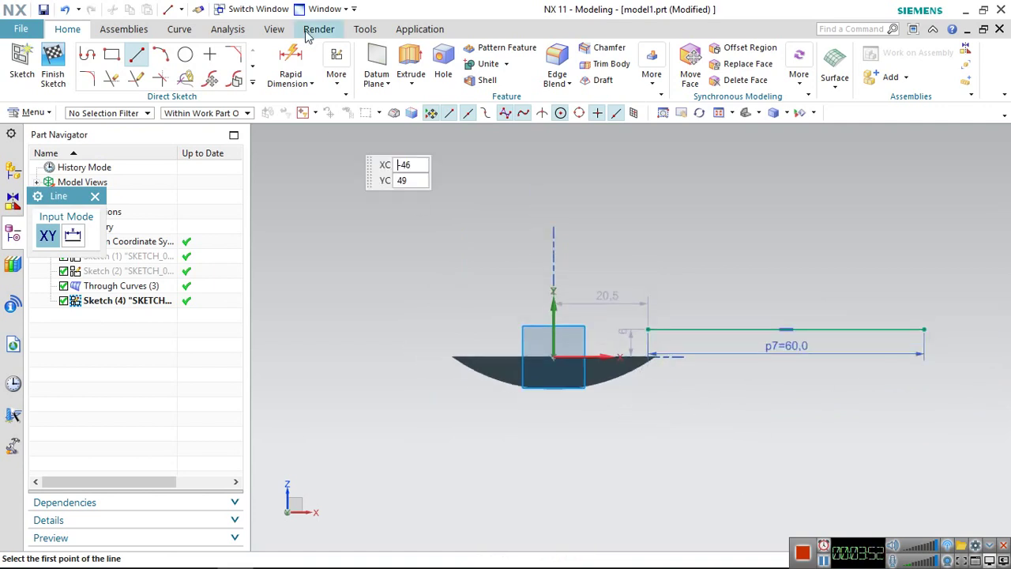
{"action": "left_click", "coordinate": [161, 54]}
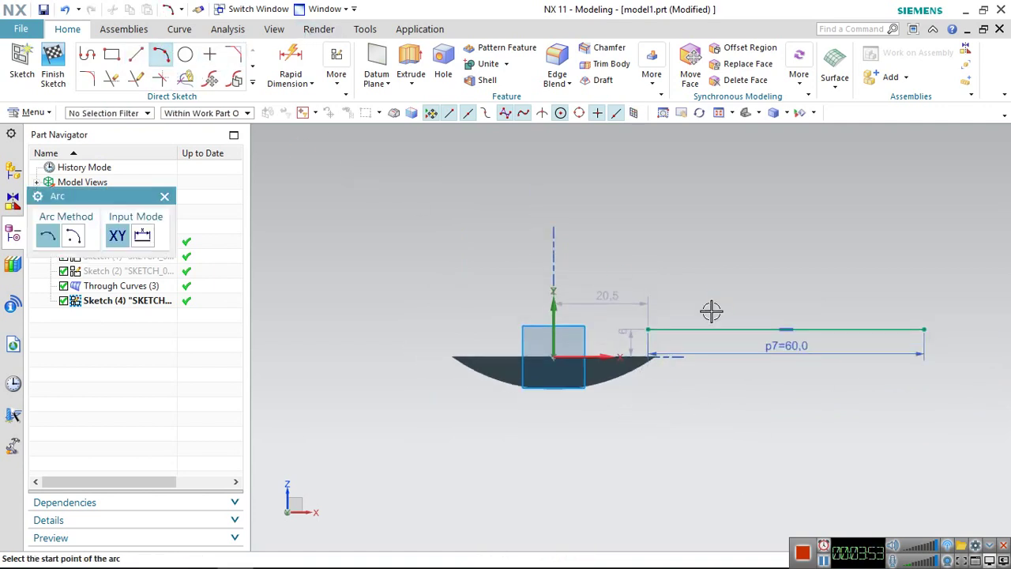
{"action": "left_click", "coordinate": [648, 328]}
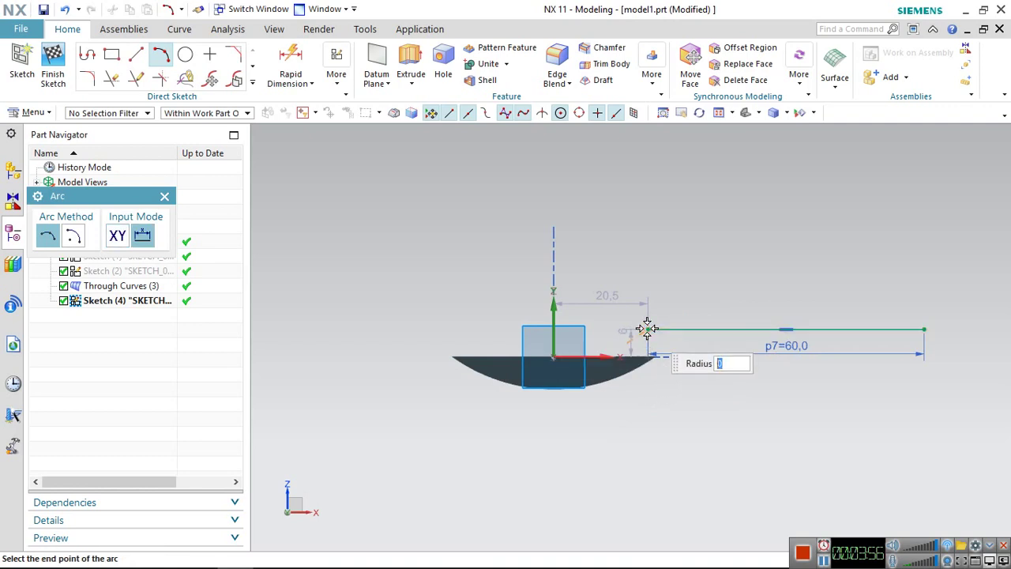
{"action": "left_click", "coordinate": [632, 332]}
{"action": "left_click", "coordinate": [634, 339]}
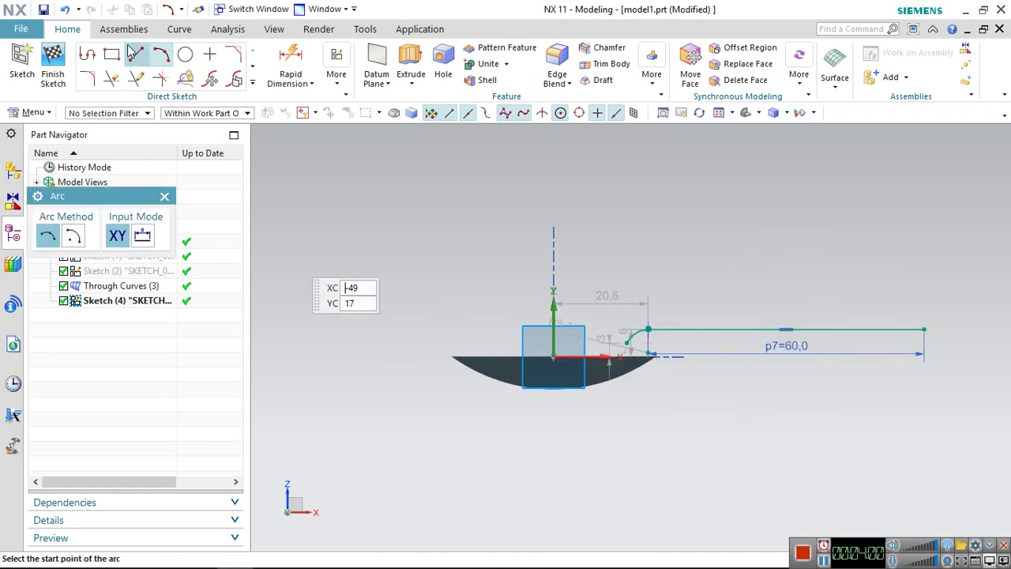
{"action": "left_click", "coordinate": [53, 59]}
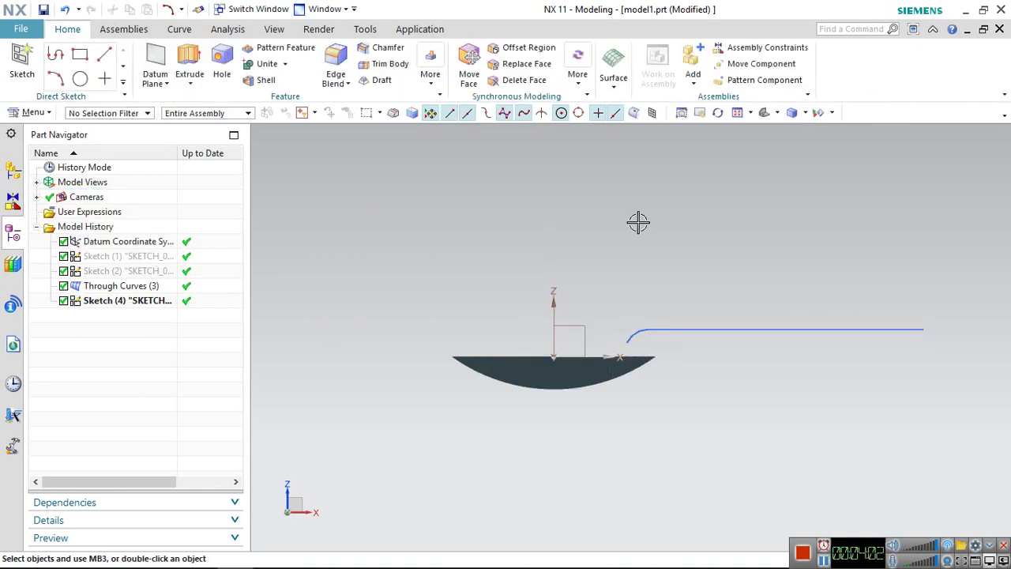
{"action": "middle_click_drag", "start_coordinate": [638, 222], "coordinate": [632, 266]}
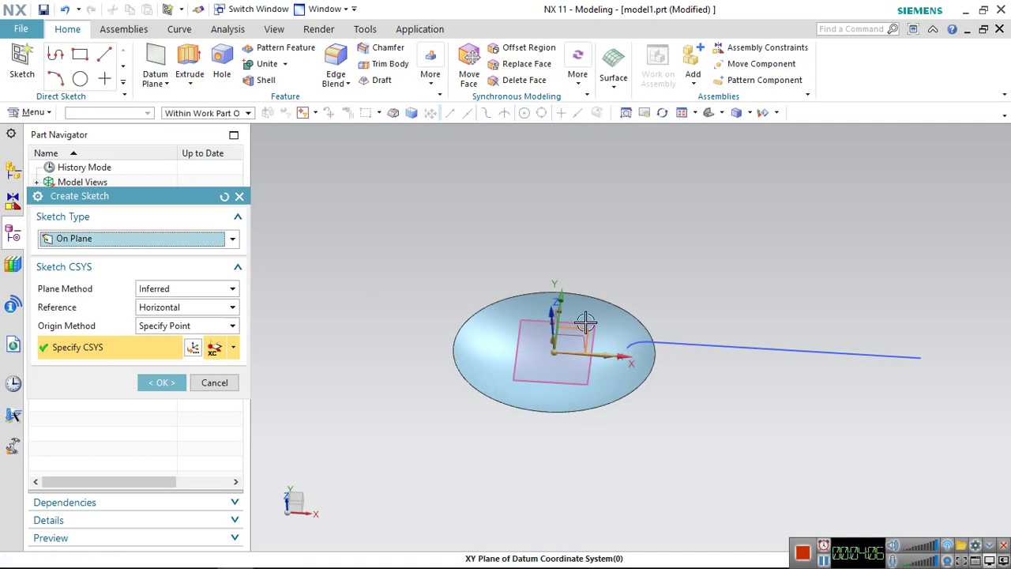
On the XY plane, draw a 70 mm handle line at 1.5° starting inside the bowl
{"action": "left_click", "coordinate": [161, 382]}
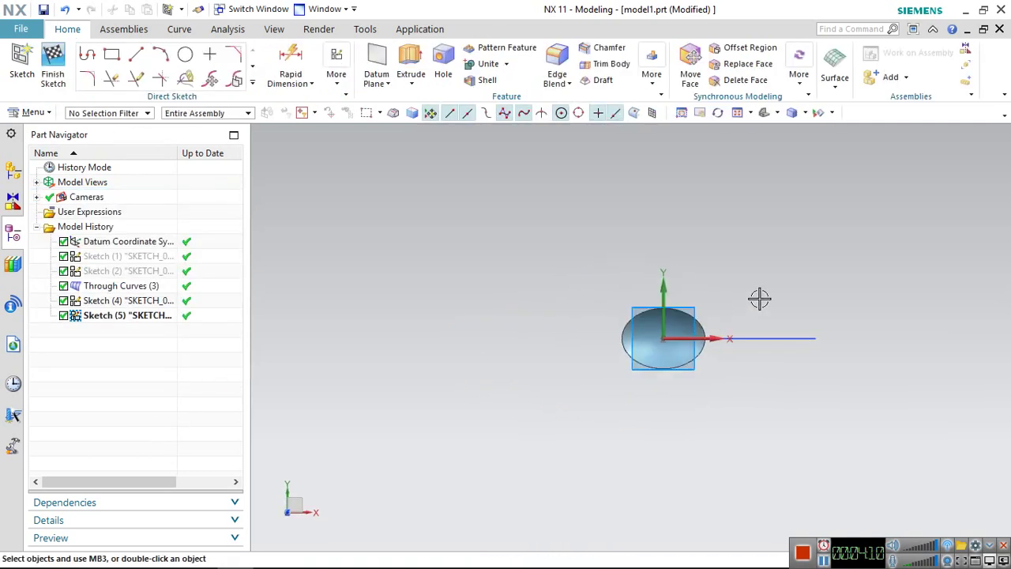
{"action": "scroll", "coordinate": [527, 360], "scroll_direction": "up", "scroll_amount": 3}
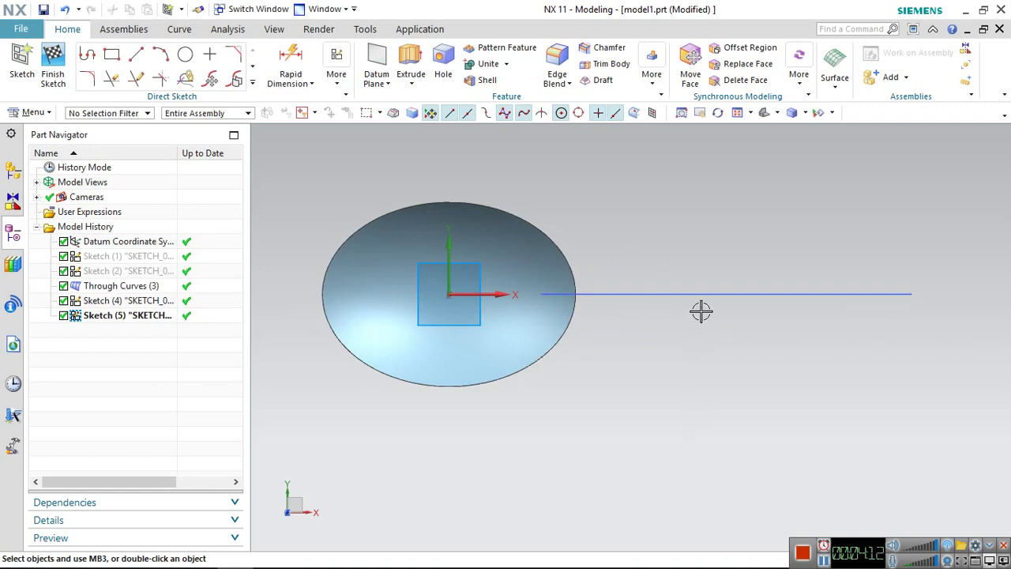
{"action": "left_click", "coordinate": [87, 54]}
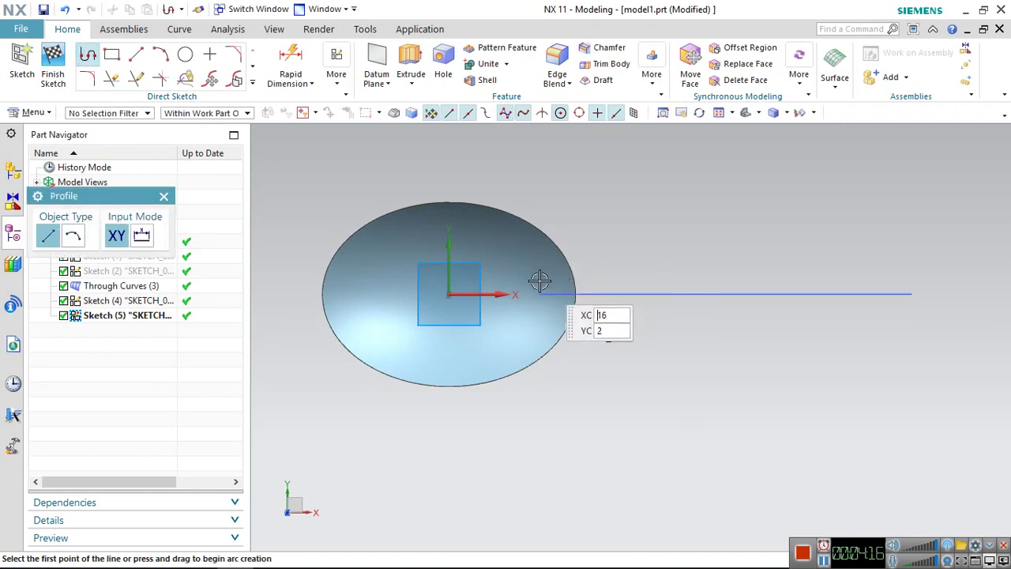
{"action": "left_click", "coordinate": [534, 280]}
{"action": "type", "text": "70"}
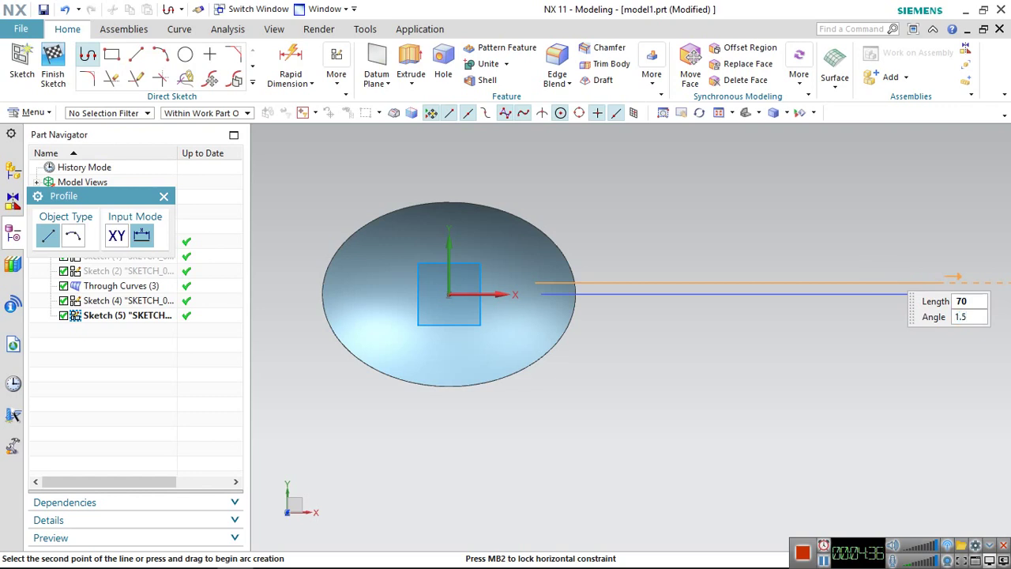
{"action": "key", "text": "Return"}
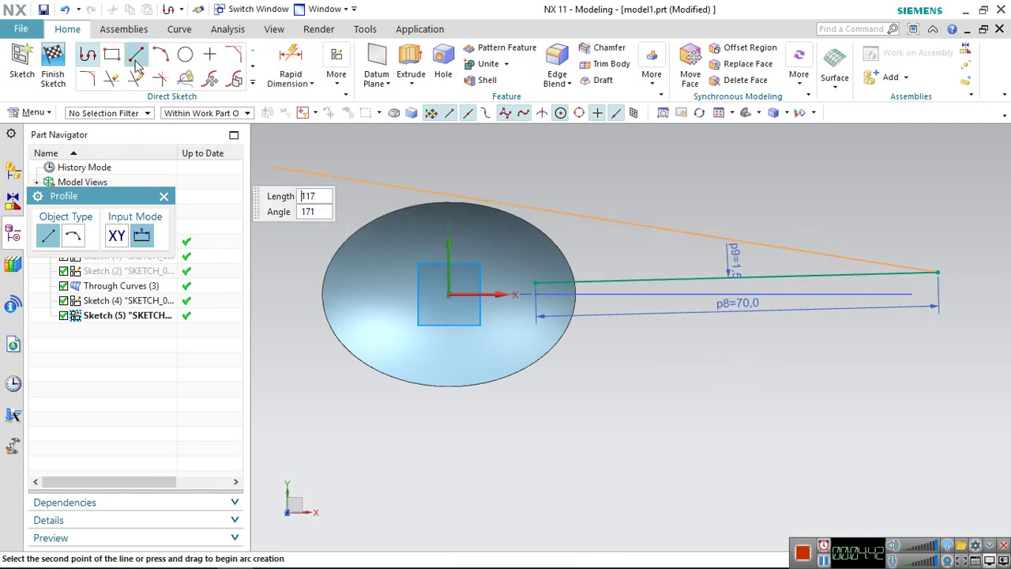
{"action": "left_click", "coordinate": [80, 57]}
{"action": "left_click", "coordinate": [253, 83]}
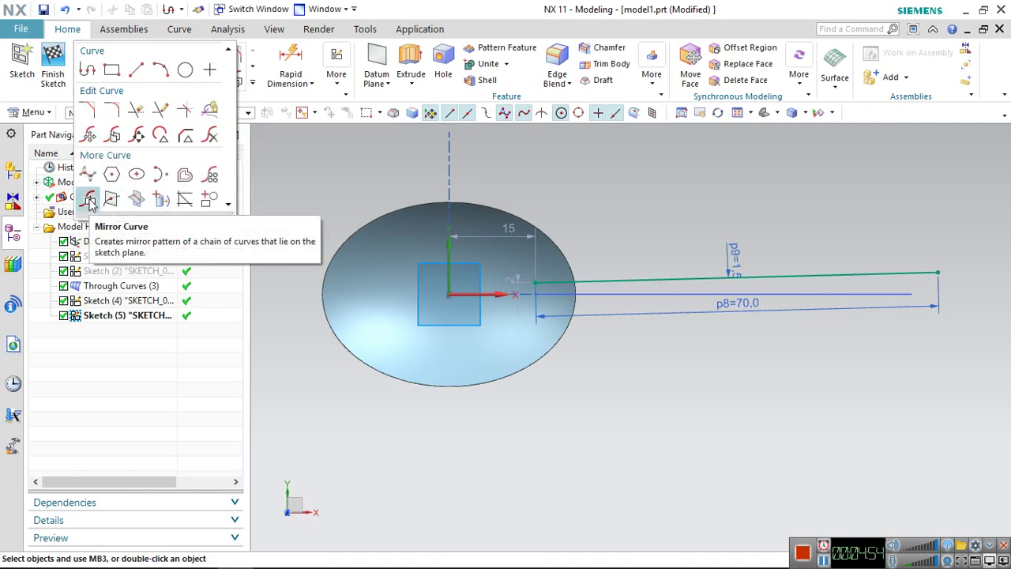
Mirror the angled handle line across the sketch's horizontal axis
{"action": "left_click", "coordinate": [90, 202]}
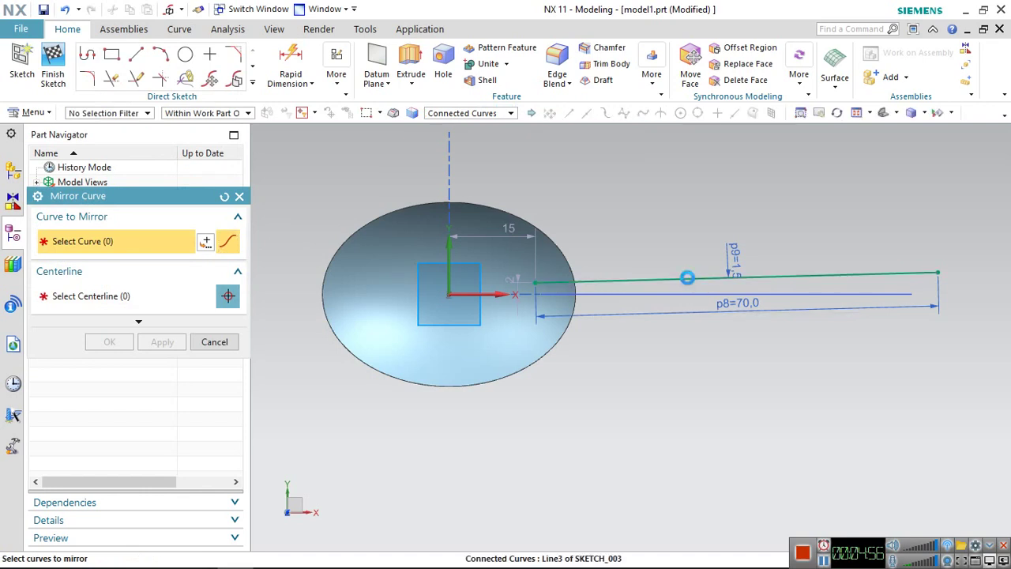
{"action": "left_click", "coordinate": [688, 276]}
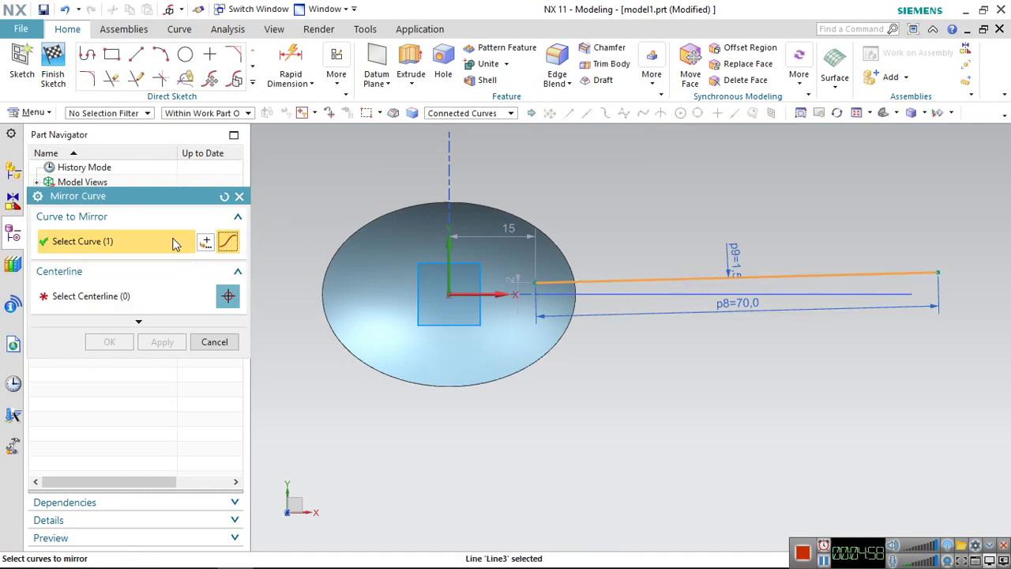
{"action": "left_click", "coordinate": [124, 297]}
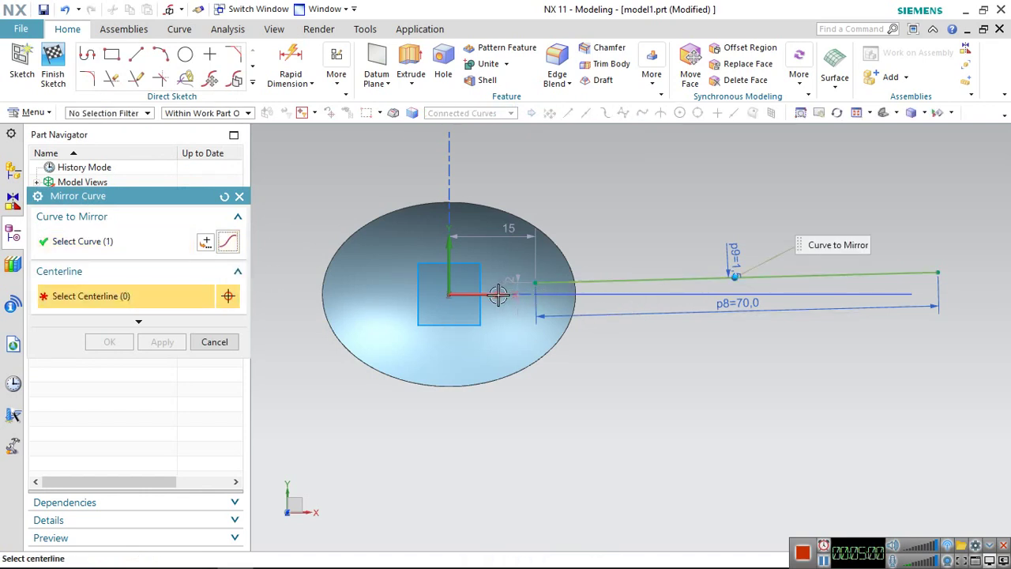
{"action": "left_click", "coordinate": [498, 296]}
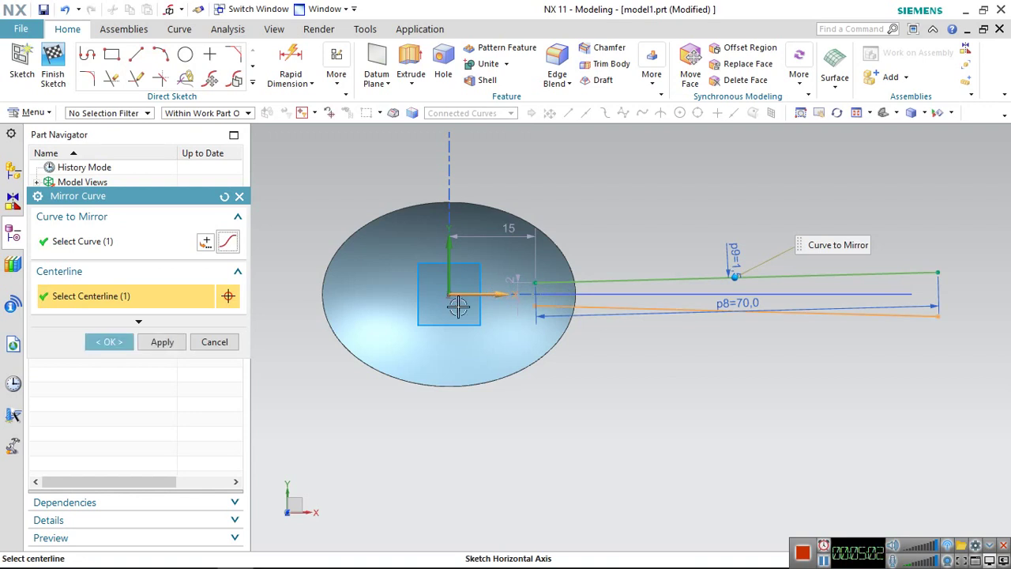
{"action": "left_click", "coordinate": [90, 342]}
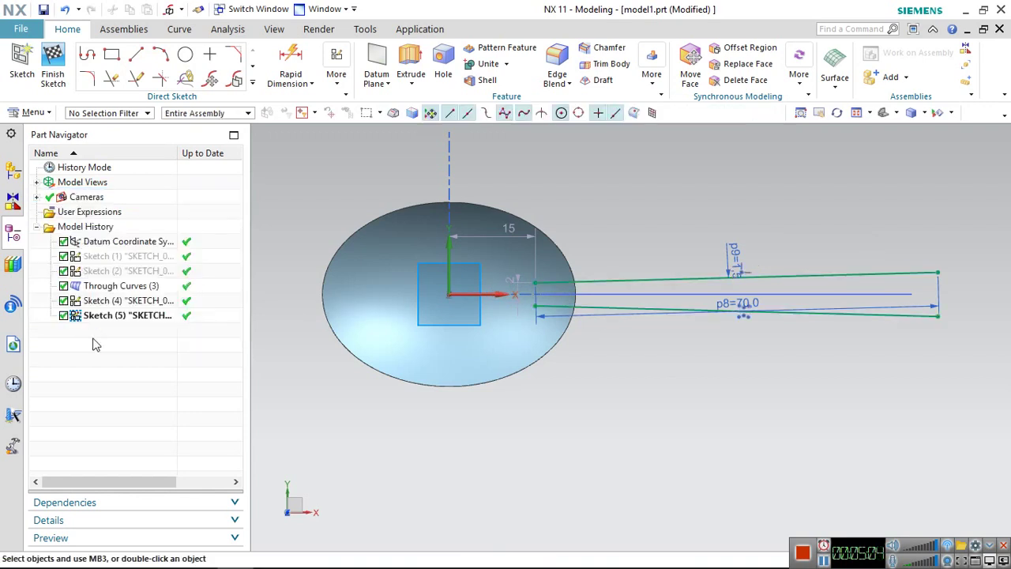
Join the two inner ends of the handle edges with a short line
{"action": "left_click", "coordinate": [160, 54]}
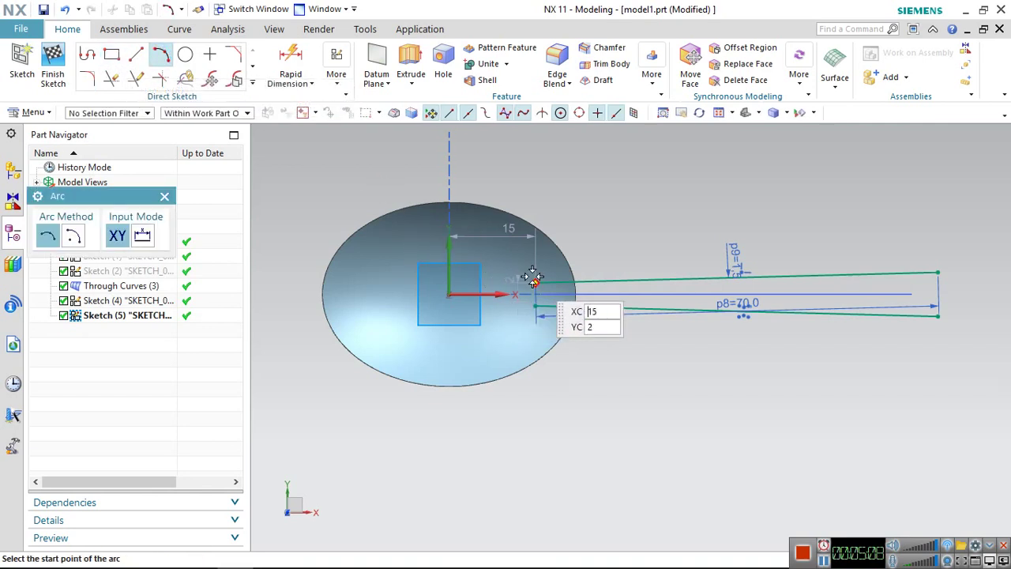
{"action": "left_click", "coordinate": [137, 56]}
{"action": "left_click", "coordinate": [536, 283]}
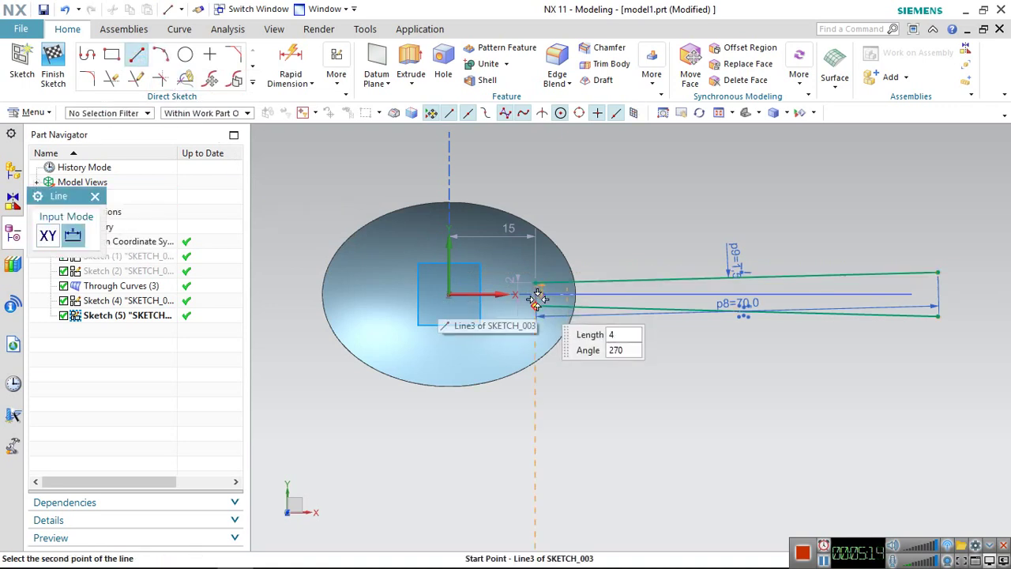
{"action": "left_click", "coordinate": [537, 305]}
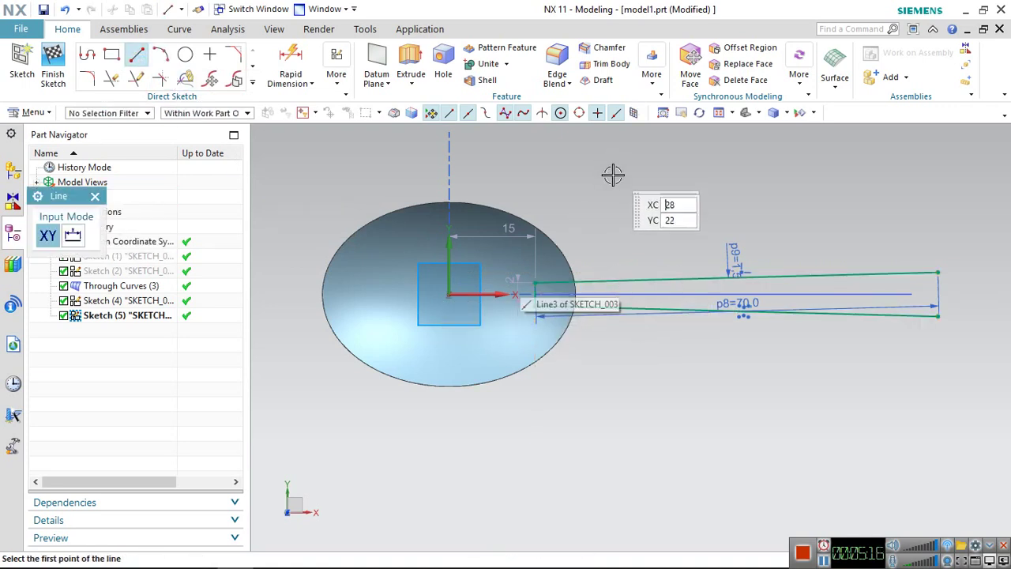
{"action": "left_click", "coordinate": [137, 54]}
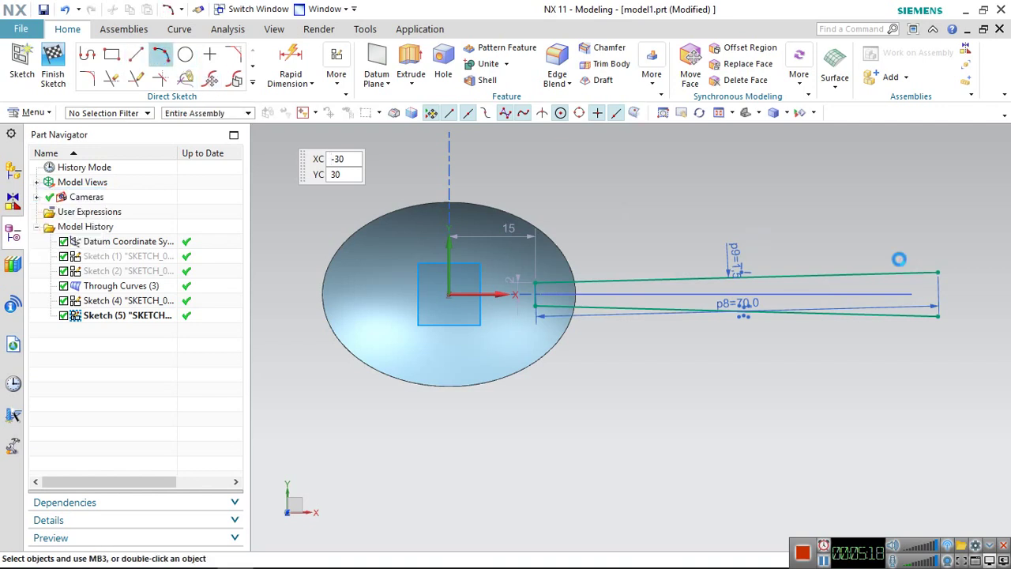
Close the handle tip with a rounded arc between the outer ends and finish the sketch
{"action": "left_click", "coordinate": [938, 272]}
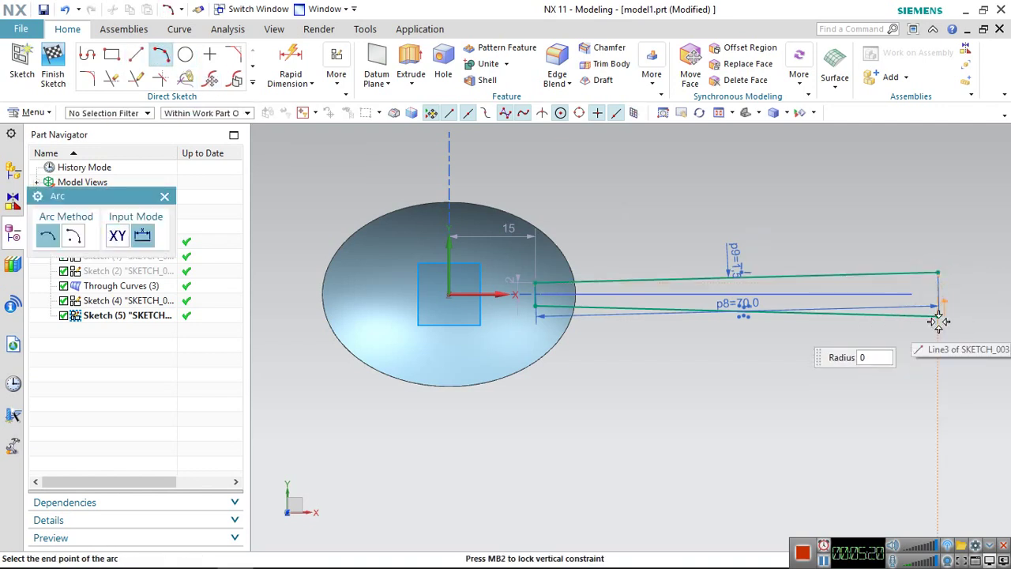
{"action": "left_click", "coordinate": [938, 317]}
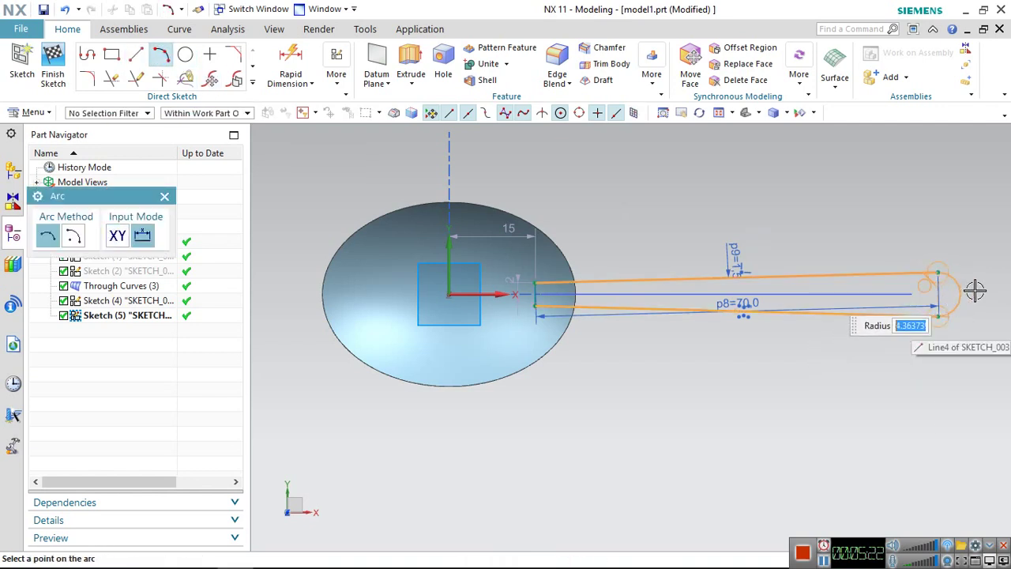
{"action": "left_click", "coordinate": [961, 293]}
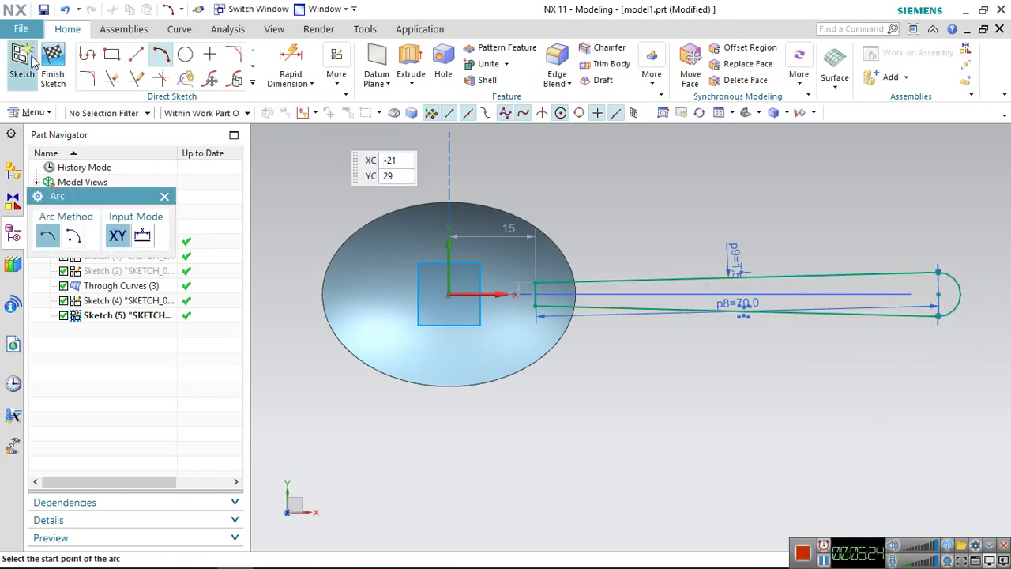
{"action": "left_click", "coordinate": [53, 57]}
{"action": "middle_click_drag", "start_coordinate": [643, 428], "coordinate": [637, 316]}
{"action": "left_click", "coordinate": [34, 112]}
{"action": "mouse_move", "coordinate": [39, 185]}
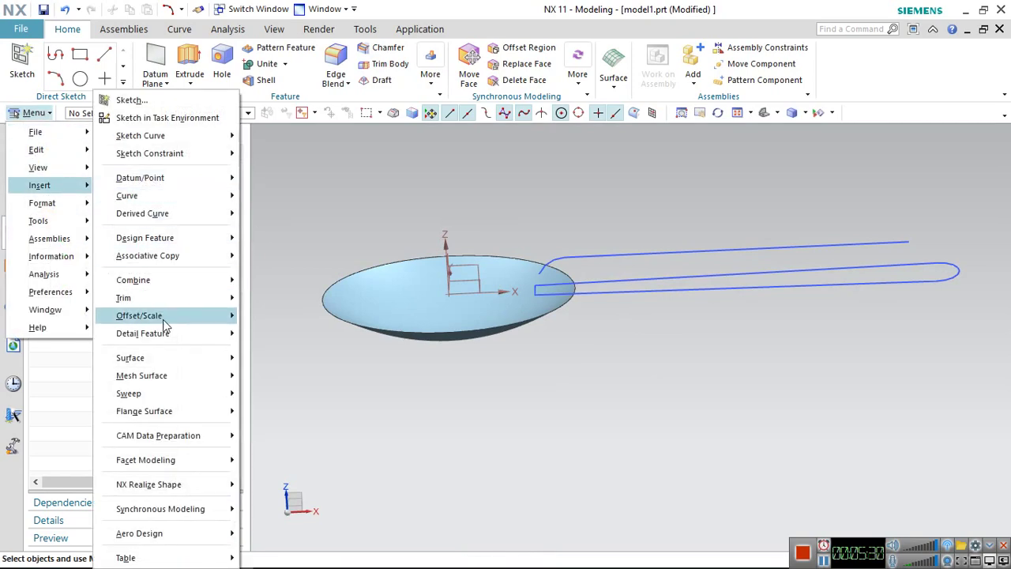
{"action": "mouse_move", "coordinate": [127, 195]}
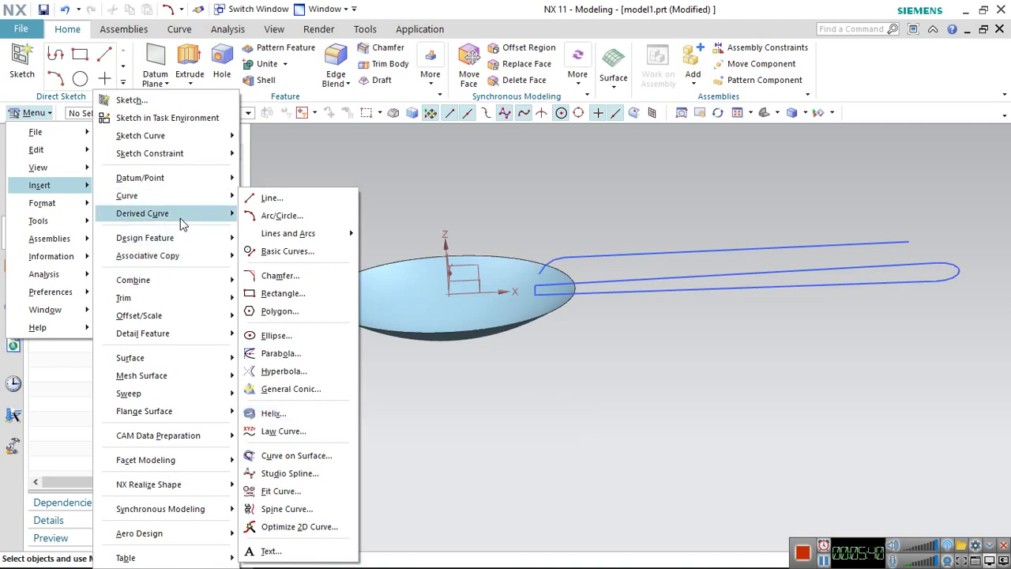
Start projecting the handle outline curves onto the model, then abandon the projection
{"action": "mouse_move", "coordinate": [142, 214]}
{"action": "left_click", "coordinate": [263, 348]}
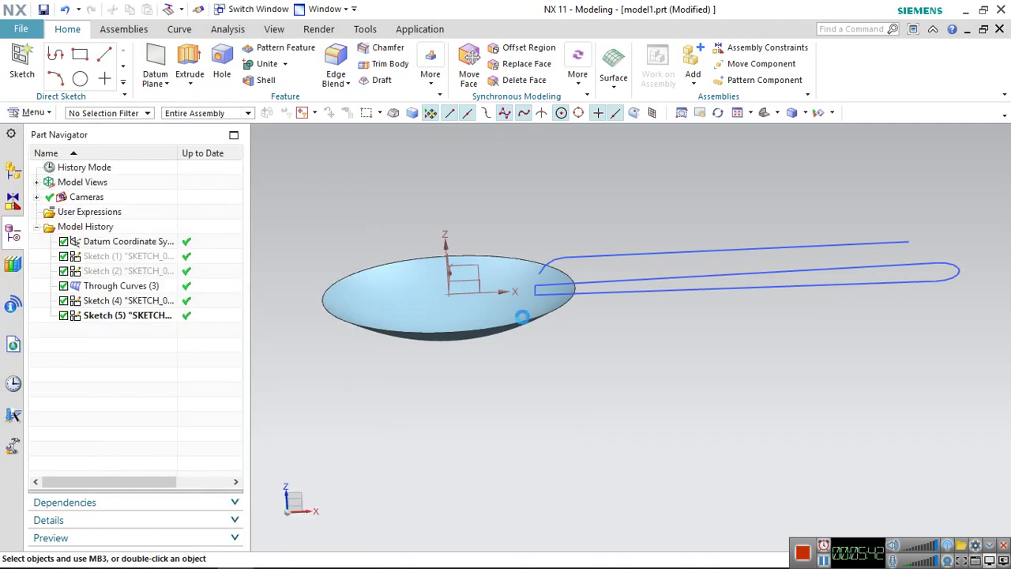
{"action": "left_click", "coordinate": [625, 291]}
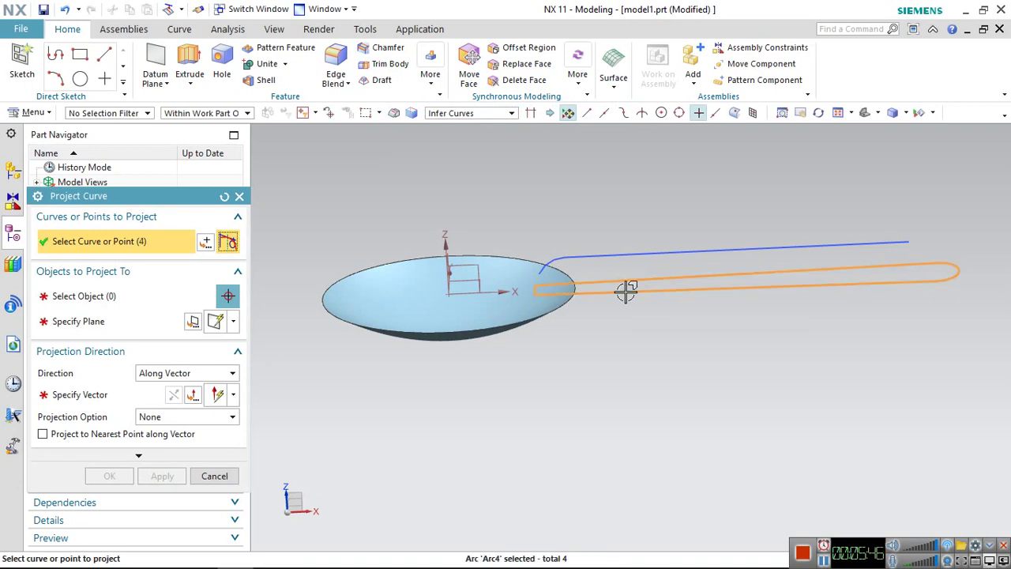
{"action": "left_click", "coordinate": [115, 296]}
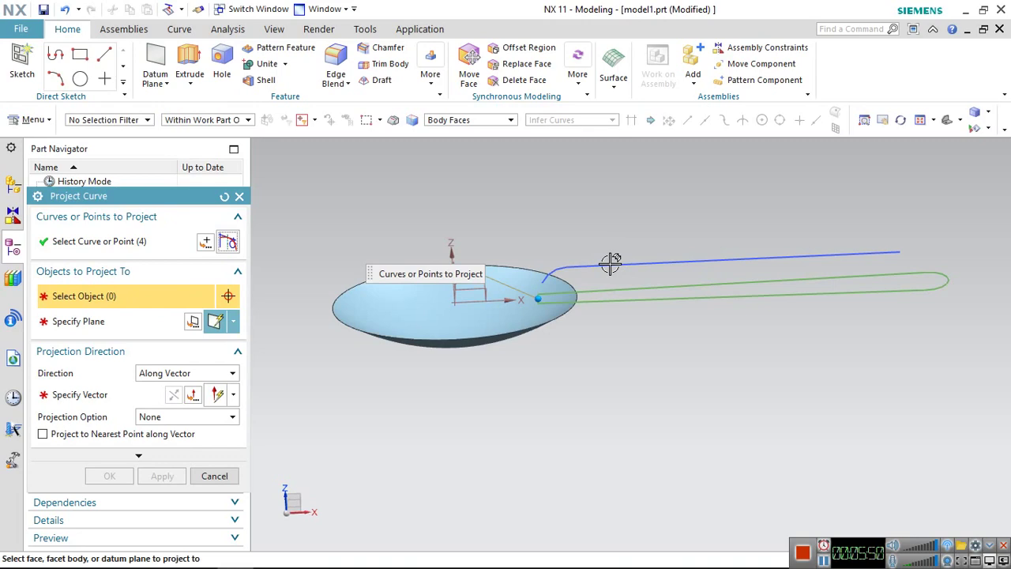
{"action": "left_click", "coordinate": [241, 197]}
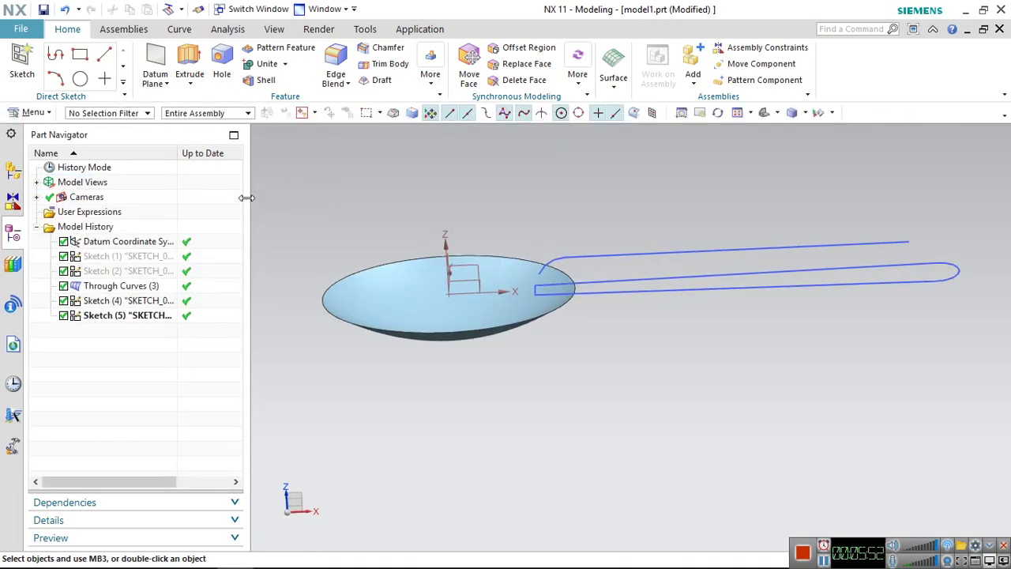
Cancel the isoparametric curve attempt and start a Combined Projection curve instead
{"action": "left_click", "coordinate": [32, 113]}
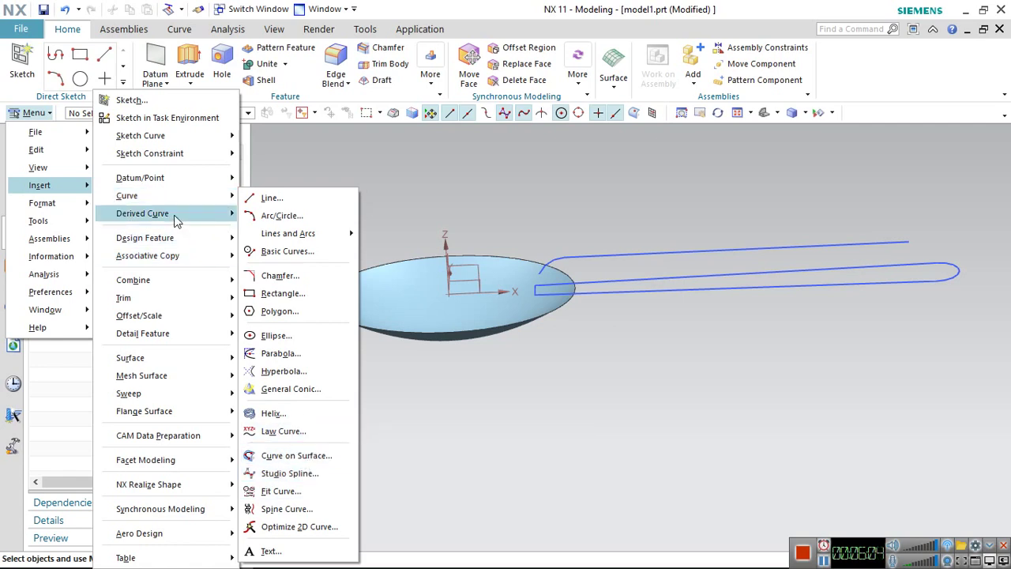
{"action": "mouse_move", "coordinate": [142, 213]}
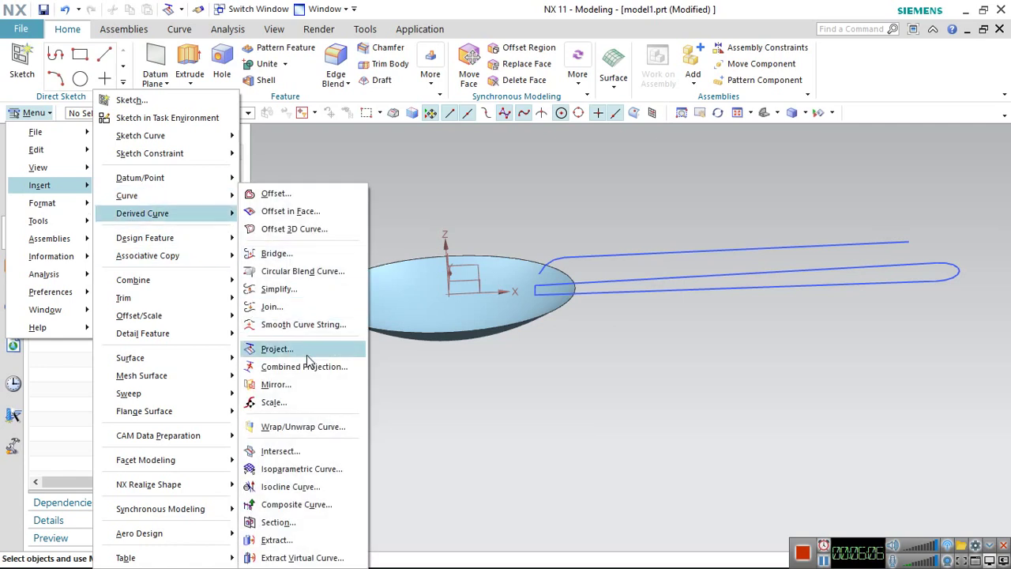
{"action": "left_click", "coordinate": [308, 469]}
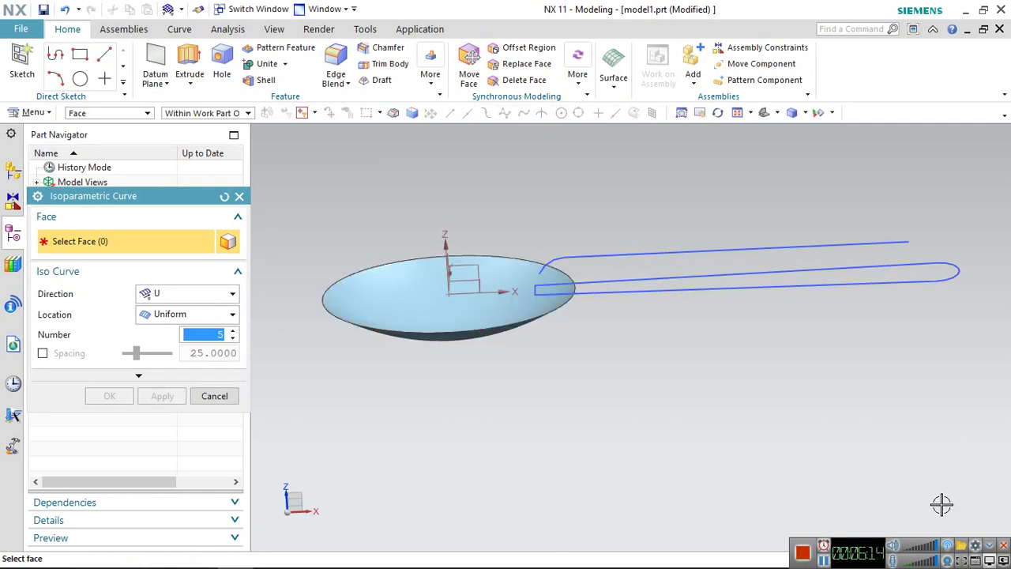
{"action": "key", "text": "Escape"}
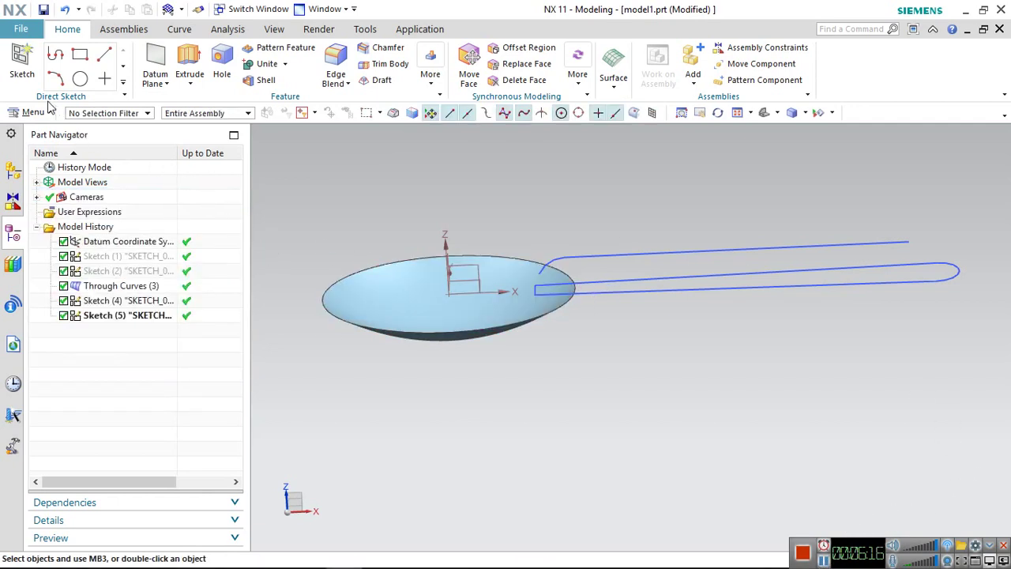
{"action": "left_click", "coordinate": [31, 113]}
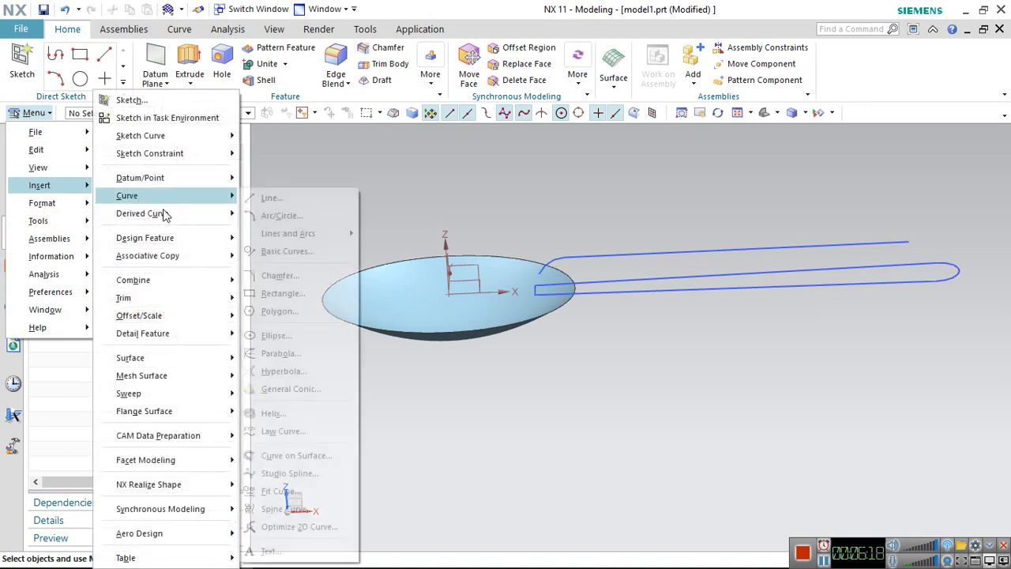
{"action": "mouse_move", "coordinate": [143, 213]}
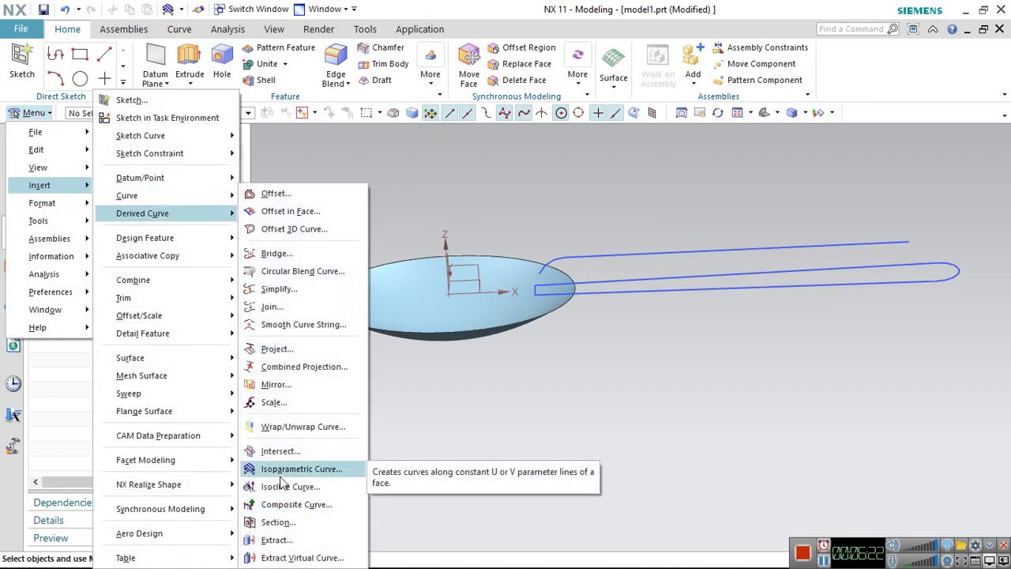
{"action": "left_click", "coordinate": [304, 366]}
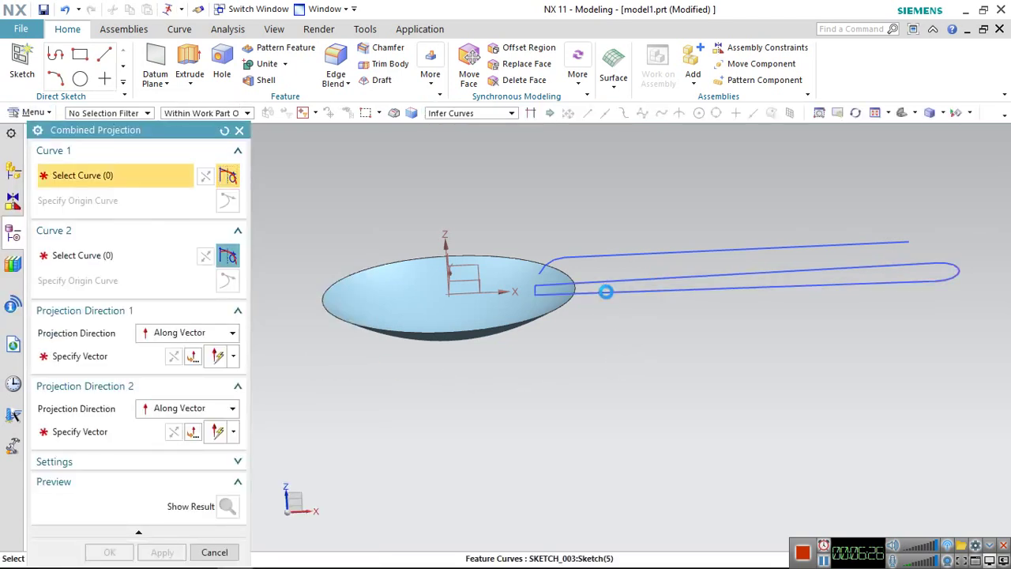
{"action": "left_click", "coordinate": [606, 292]}
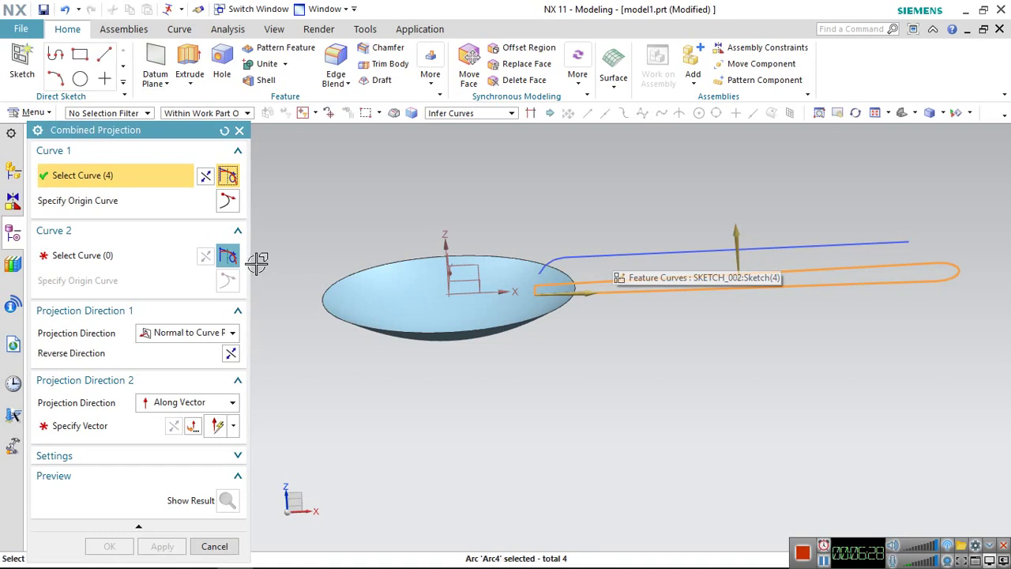
{"action": "left_click", "coordinate": [150, 256]}
{"action": "left_click", "coordinate": [569, 250]}
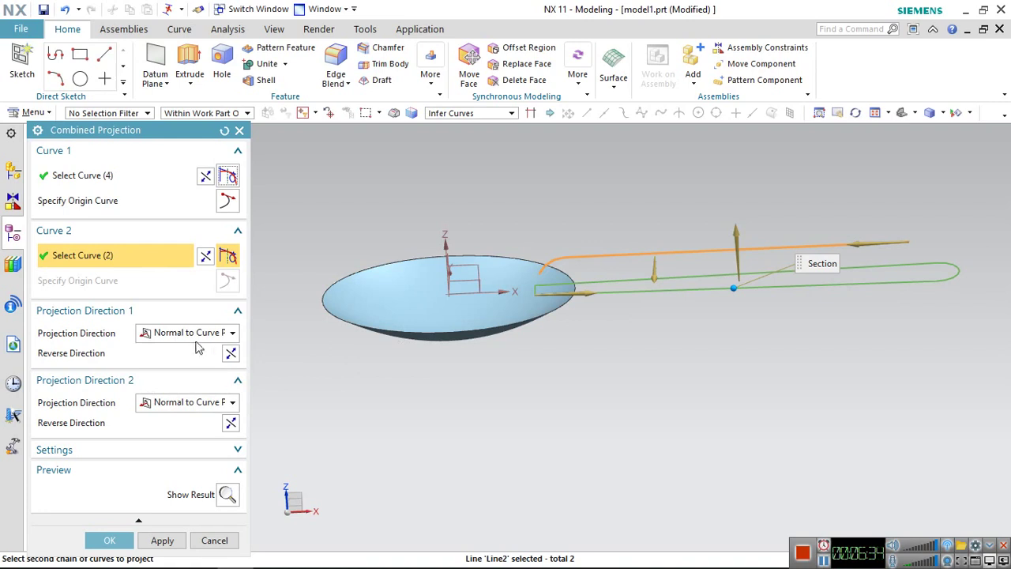
{"action": "left_click", "coordinate": [229, 355]}
{"action": "left_click", "coordinate": [231, 357]}
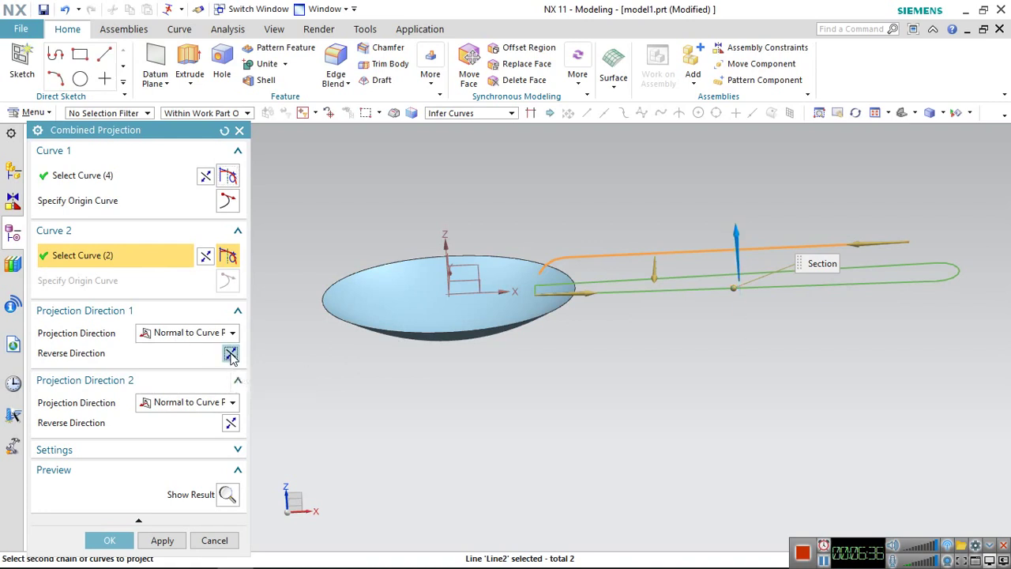
{"action": "mouse_move", "coordinate": [630, 335]}
{"action": "middle_mouse_down"}
{"action": "mouse_move", "coordinate": [638, 366]}
{"action": "mouse_move", "coordinate": [625, 343]}
{"action": "middle_mouse_up"}
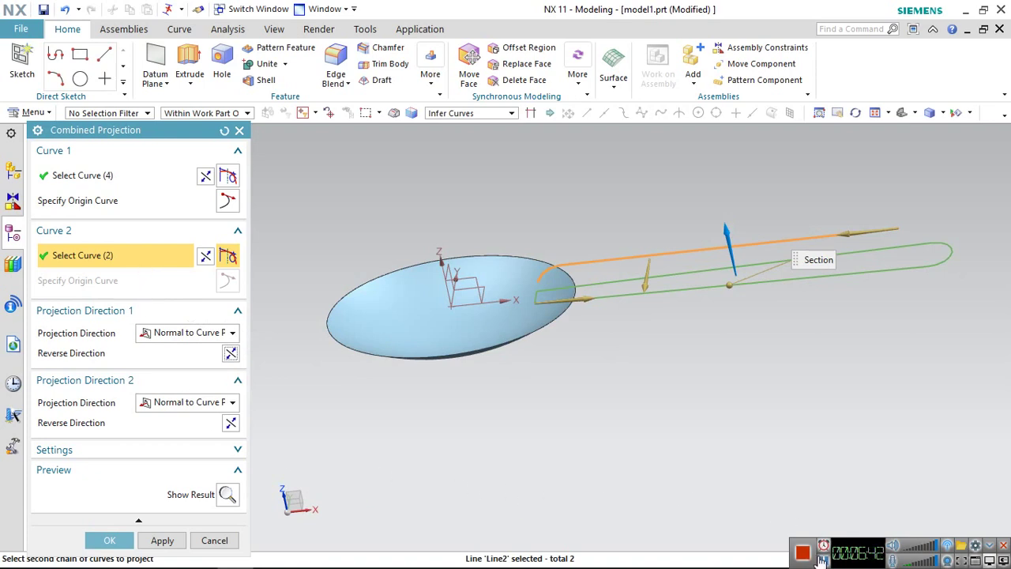
{"action": "key", "text": "Escape"}
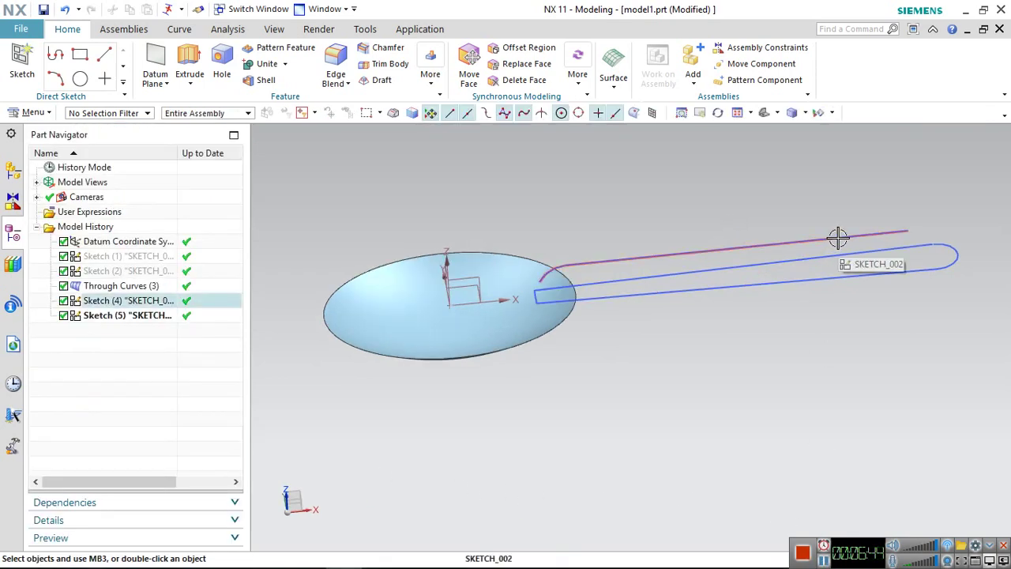
Edit Sketch (4) with rollback, change dimension p7 from 60 to 90, and finish the sketch
{"action": "left_click", "coordinate": [839, 238]}
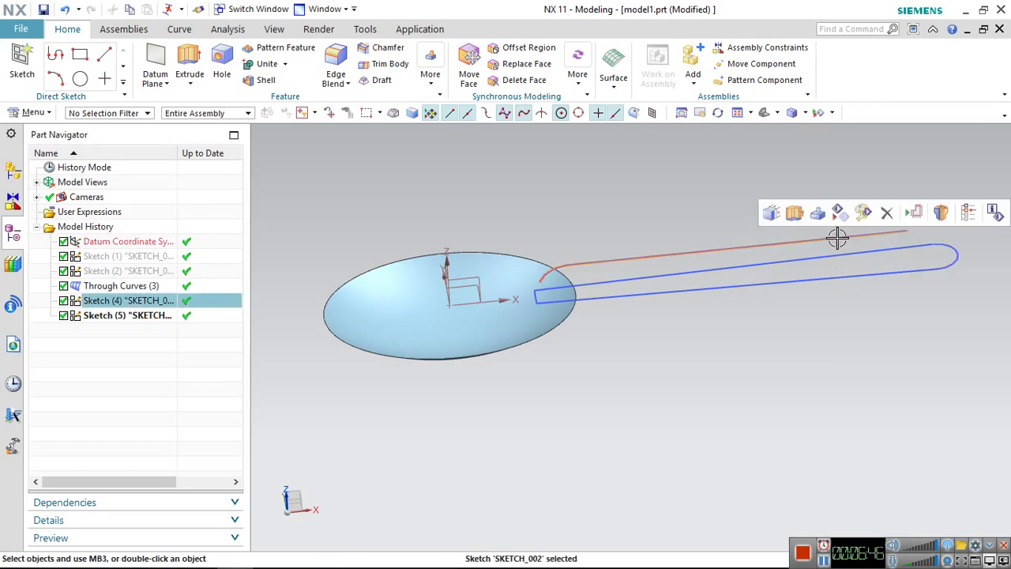
{"action": "right_click", "coordinate": [146, 306]}
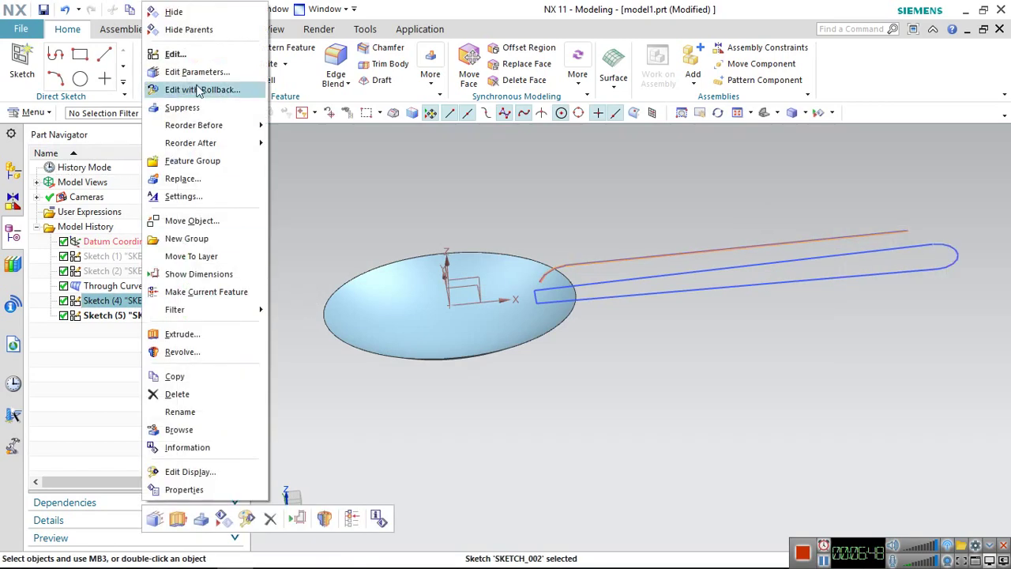
{"action": "left_click", "coordinate": [204, 56]}
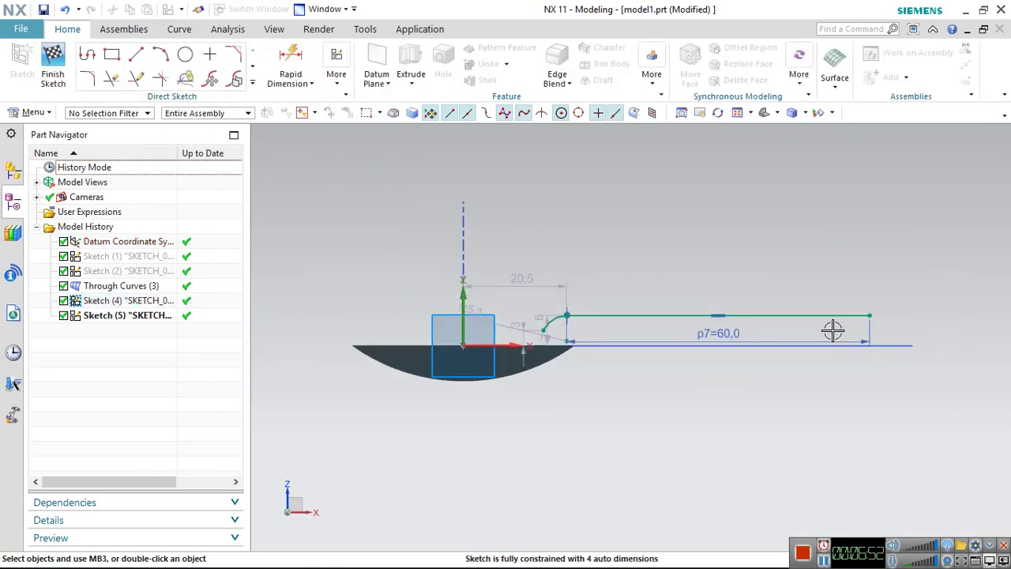
{"action": "left_click", "coordinate": [727, 333]}
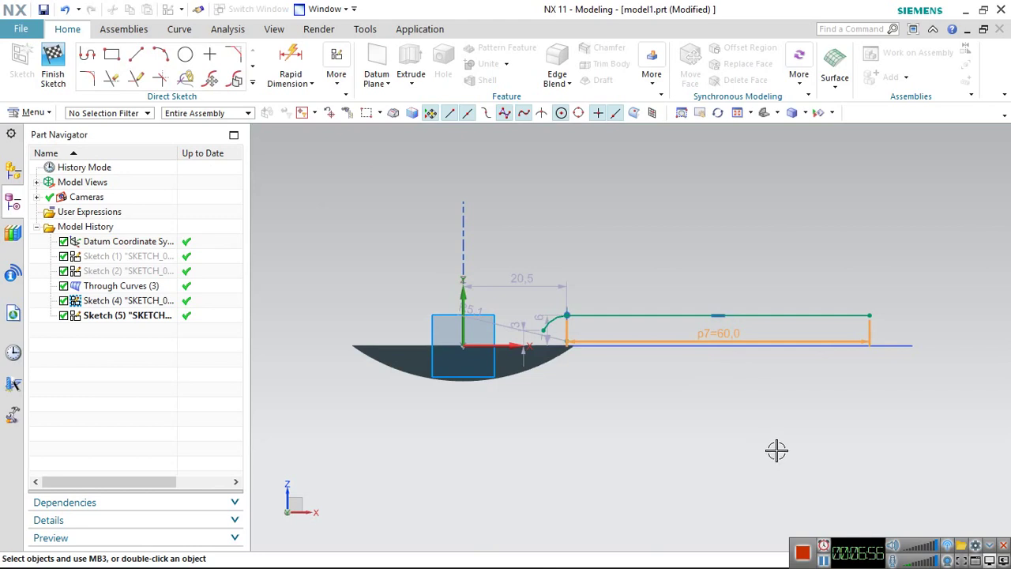
{"action": "double_click", "coordinate": [717, 335]}
{"action": "type", "text": "90"}
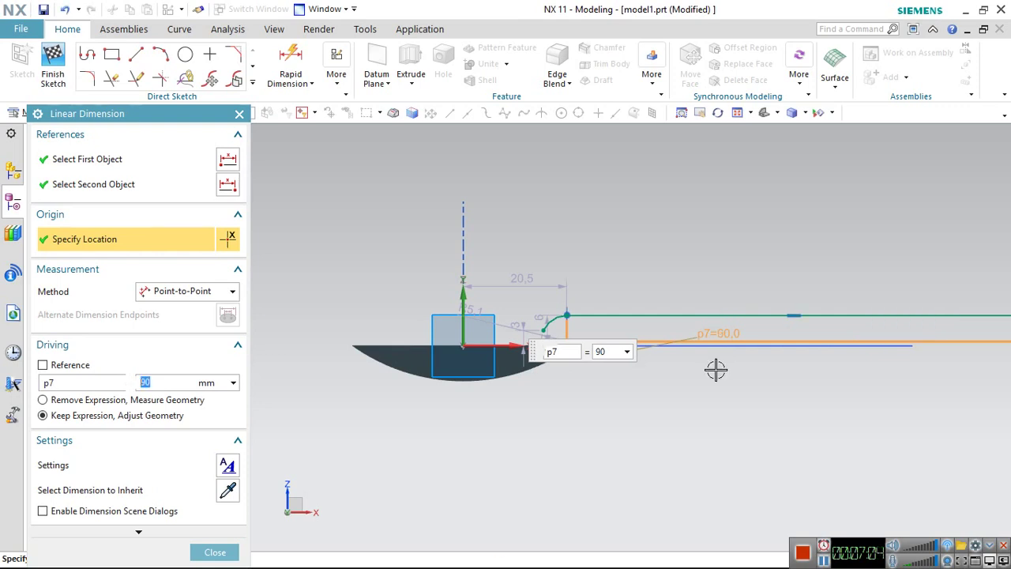
{"action": "left_click", "coordinate": [214, 552]}
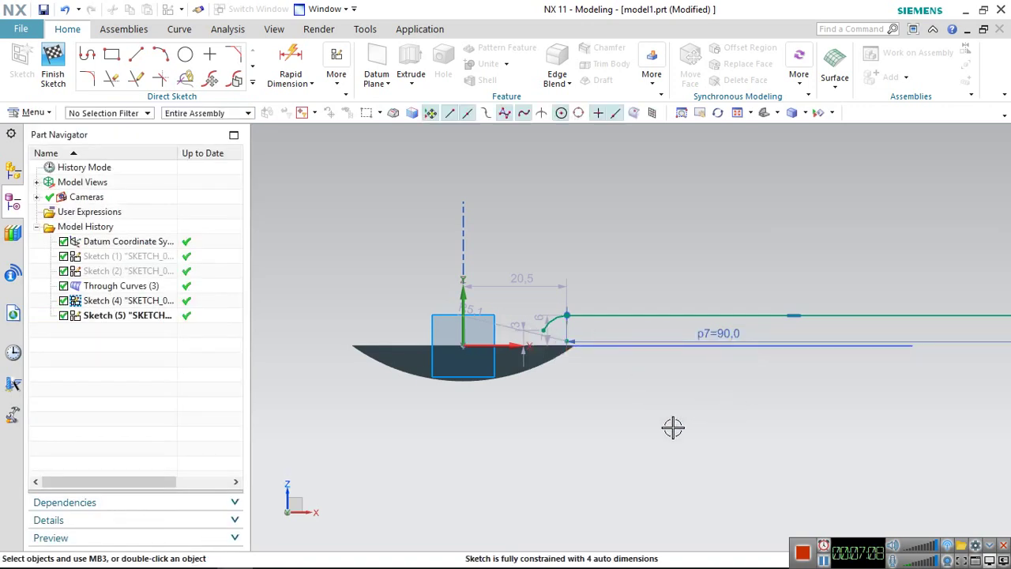
{"action": "middle_click_drag", "start_coordinate": [644, 402], "coordinate": [616, 401]}
{"action": "left_click", "coordinate": [53, 63]}
{"action": "left_click", "coordinate": [33, 112]}
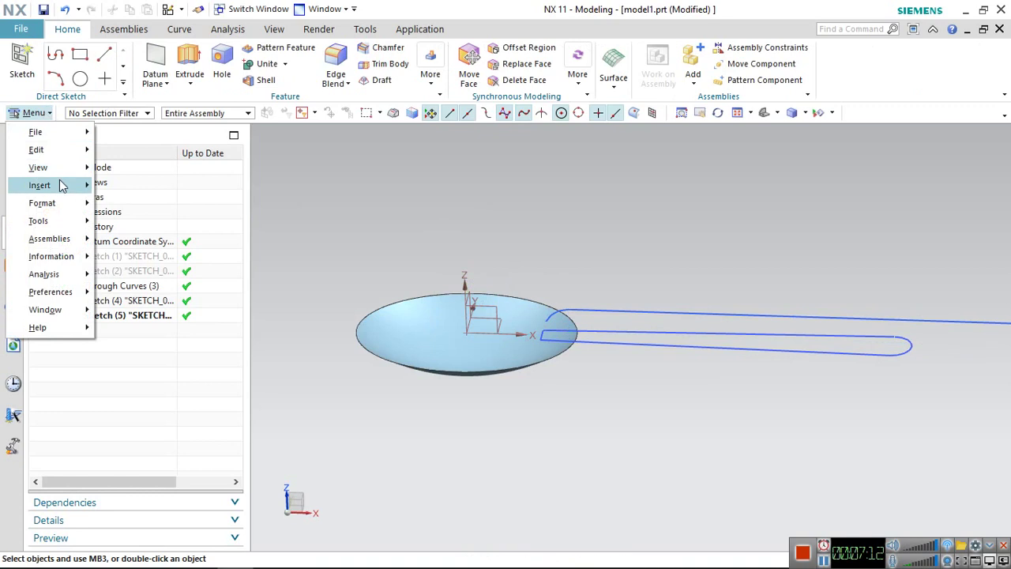
{"action": "mouse_move", "coordinate": [143, 213]}
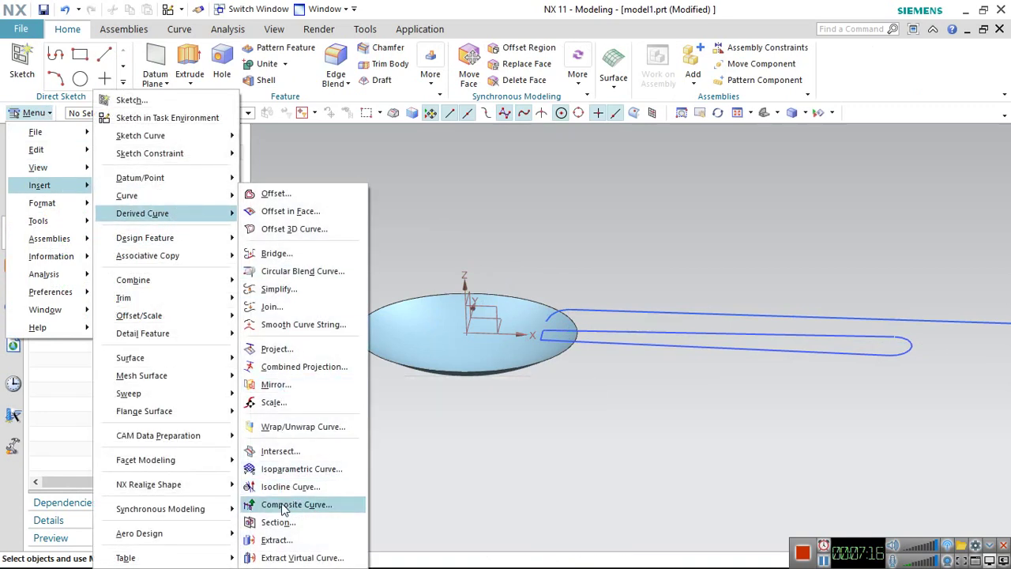
Create a combined projection curve from the handle's top profile and its outline loop
{"action": "left_click", "coordinate": [304, 367]}
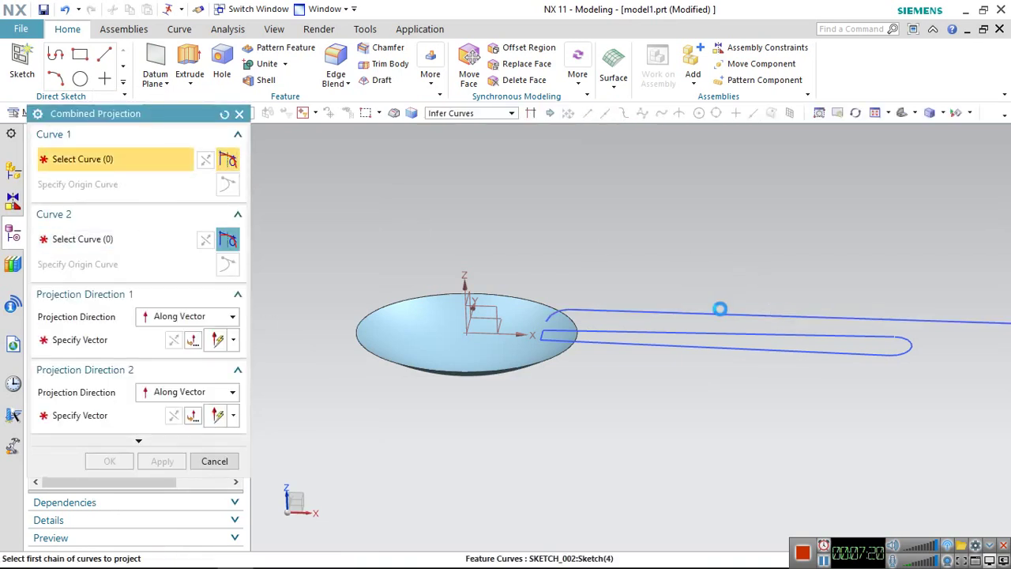
{"action": "left_click", "coordinate": [720, 307]}
{"action": "left_click", "coordinate": [99, 239]}
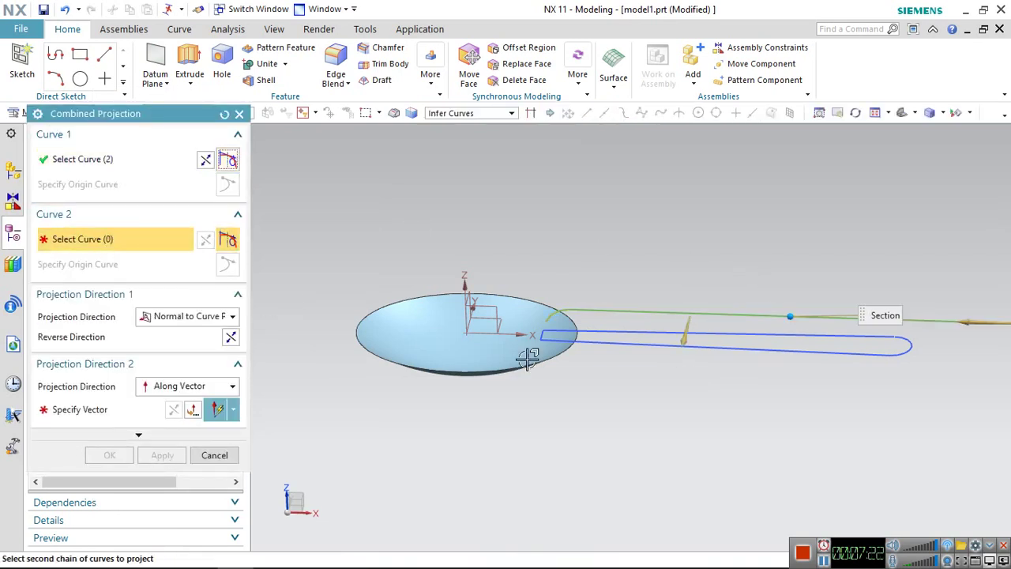
{"action": "left_click", "coordinate": [614, 341]}
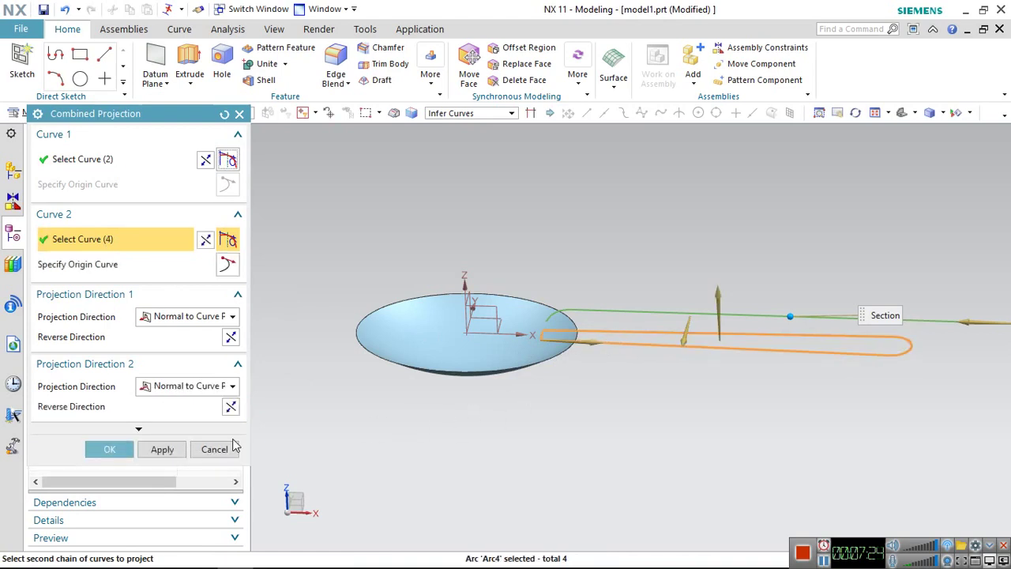
{"action": "left_click", "coordinate": [111, 450]}
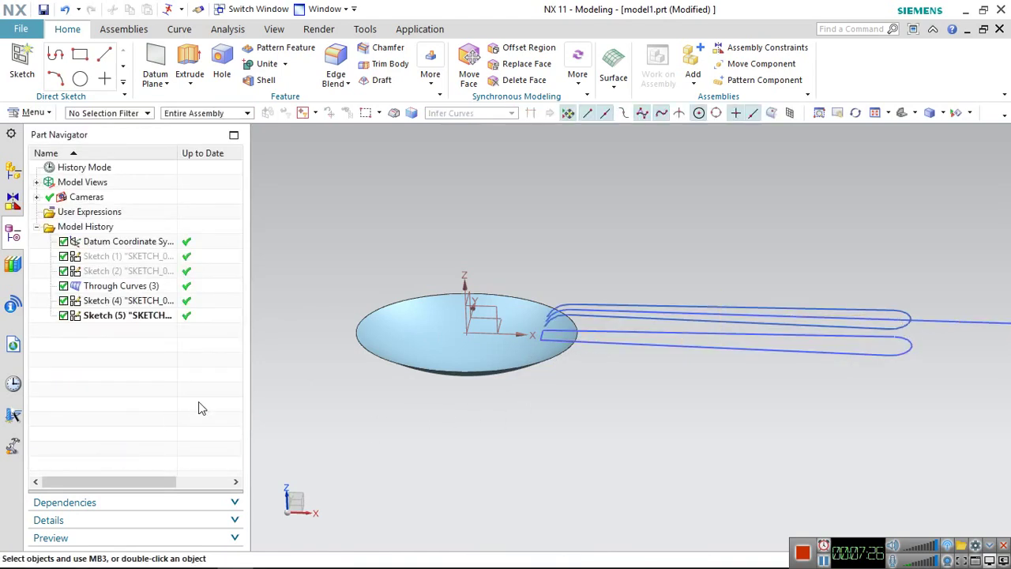
{"action": "mouse_move", "coordinate": [674, 333]}
{"action": "middle_mouse_down"}
{"action": "mouse_move", "coordinate": [707, 348]}
{"action": "mouse_move", "coordinate": [698, 361]}
{"action": "middle_mouse_up"}
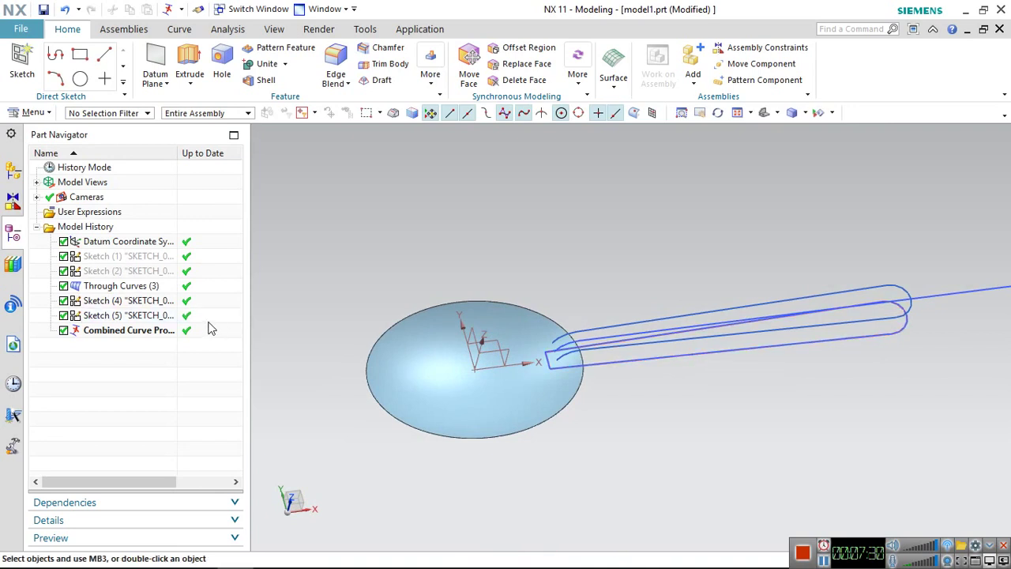
Hide Sketch (4) and Sketch (5), leaving only the 3D handle curve
{"action": "left_click", "coordinate": [126, 301]}
{"action": "right_click", "coordinate": [129, 304]}
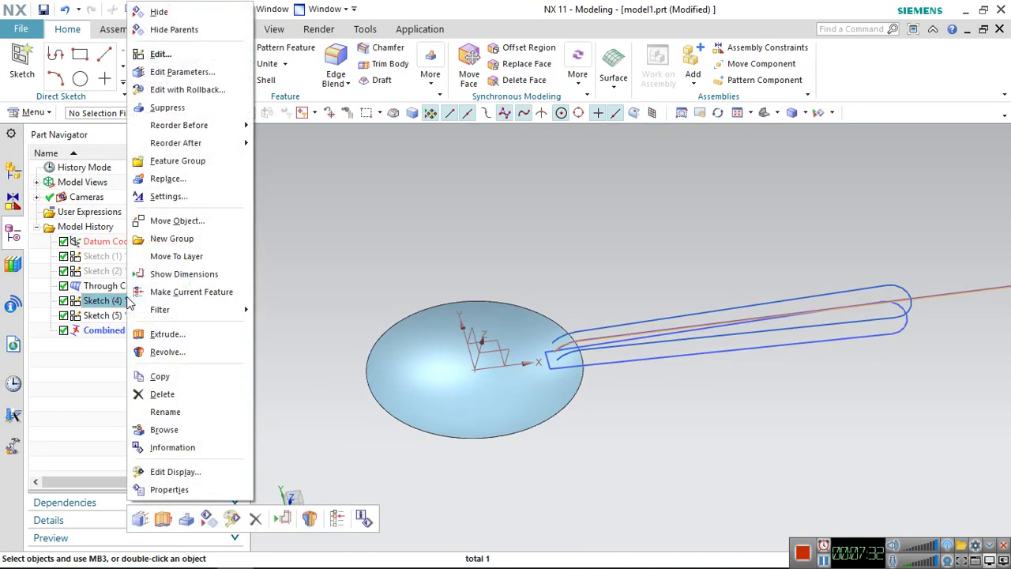
{"action": "left_click", "coordinate": [184, 13]}
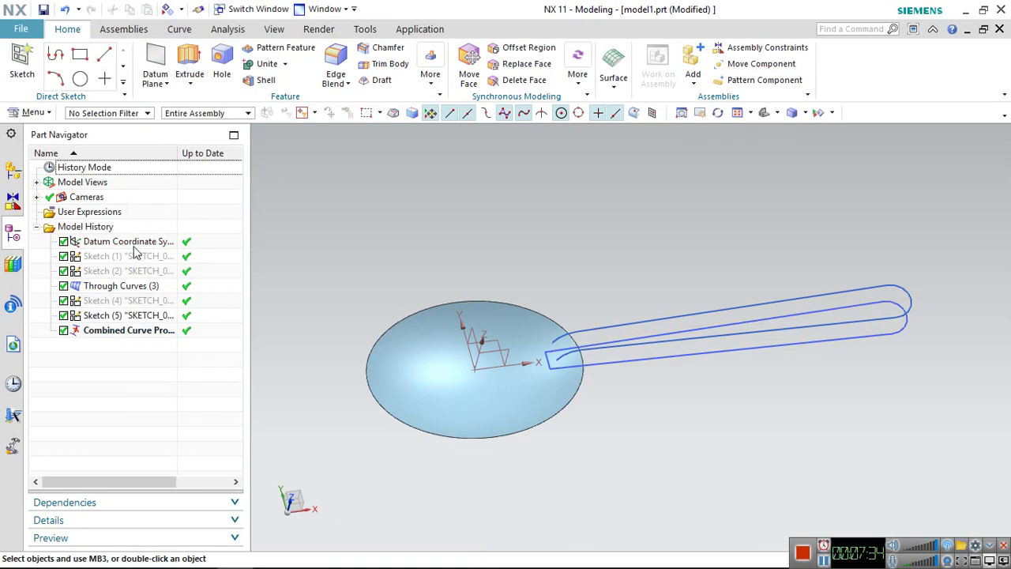
{"action": "left_click", "coordinate": [127, 318]}
{"action": "right_click", "coordinate": [127, 318]}
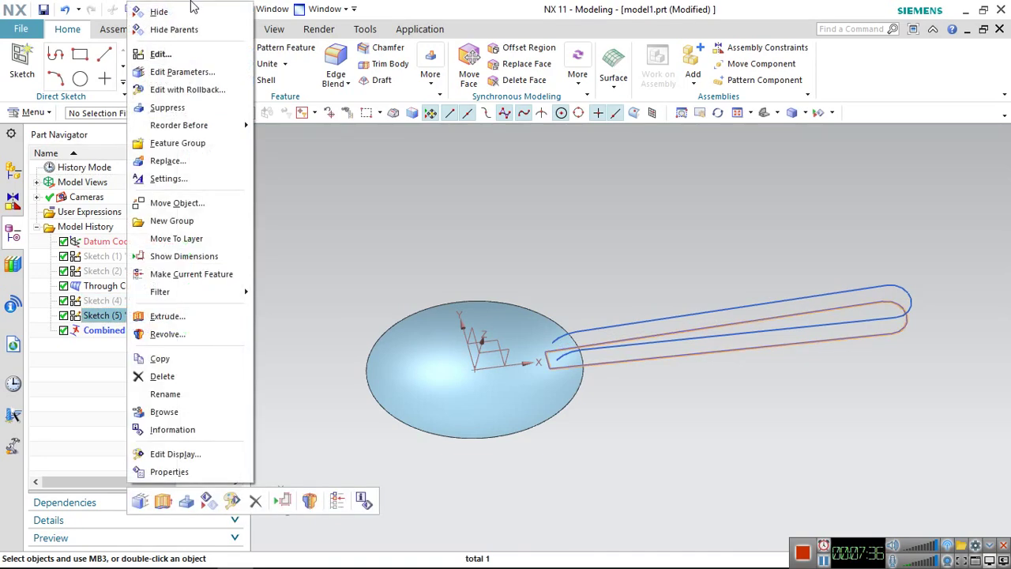
{"action": "left_click", "coordinate": [187, 16]}
{"action": "mouse_move", "coordinate": [709, 319]}
{"action": "middle_mouse_down"}
{"action": "mouse_move", "coordinate": [672, 284]}
{"action": "mouse_move", "coordinate": [686, 316]}
{"action": "mouse_move", "coordinate": [727, 285]}
{"action": "mouse_move", "coordinate": [744, 296]}
{"action": "middle_mouse_up"}
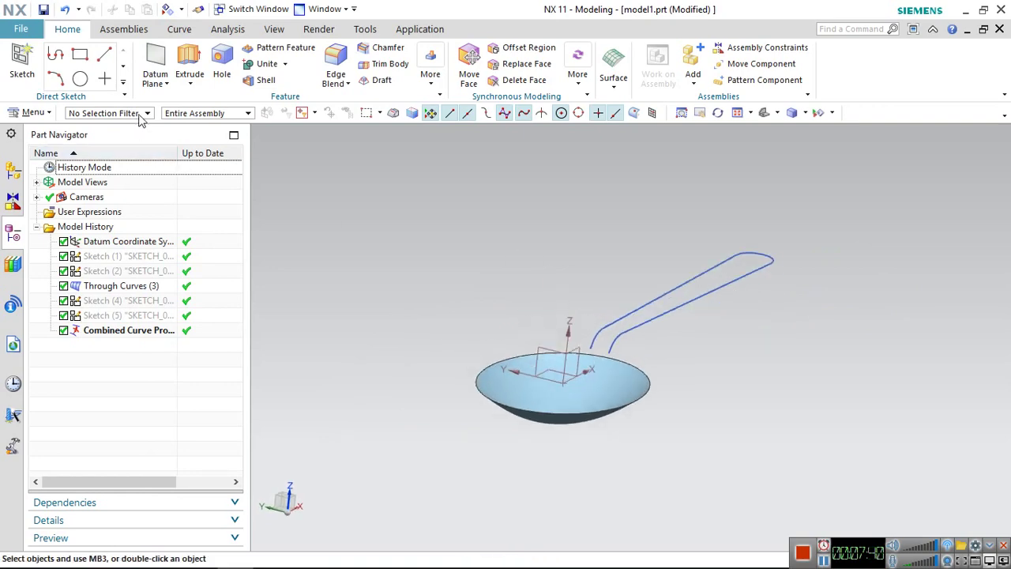
{"action": "left_click", "coordinate": [32, 112]}
{"action": "mouse_move", "coordinate": [39, 184]}
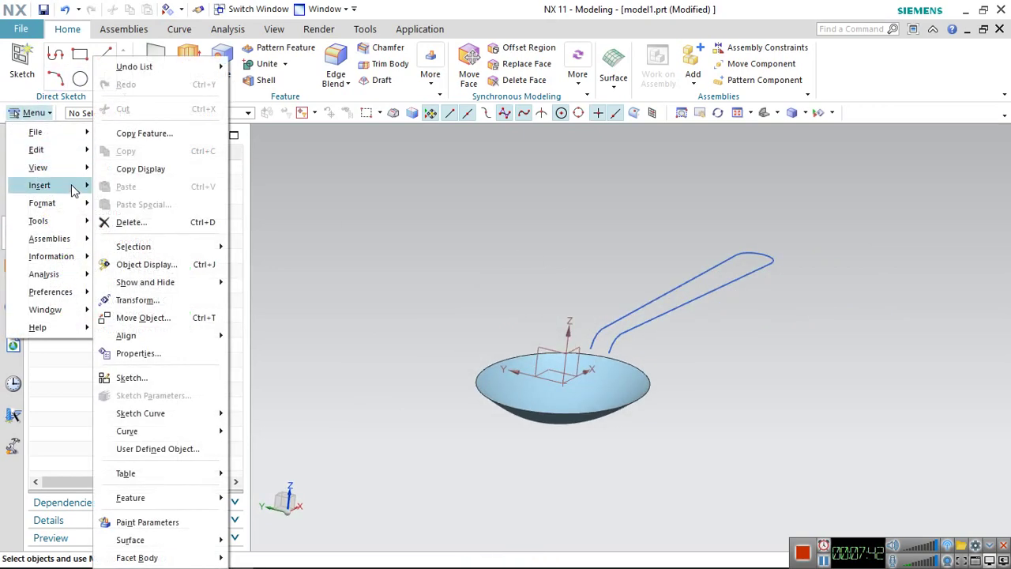
Draw a straight line joining the two open curve ends at the handle's bowl end
{"action": "left_click", "coordinate": [286, 195]}
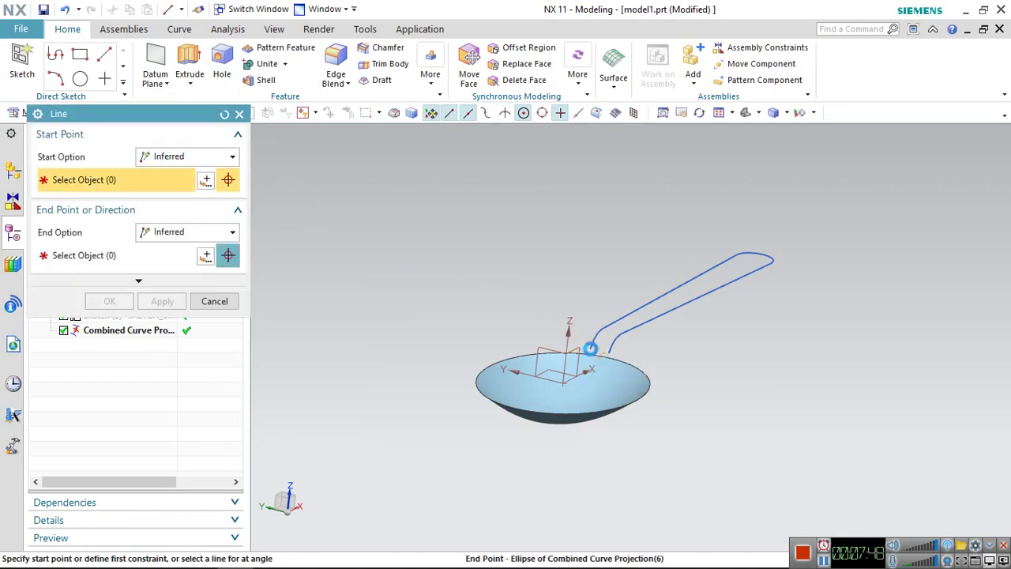
{"action": "left_click", "coordinate": [596, 346]}
{"action": "left_click", "coordinate": [608, 354]}
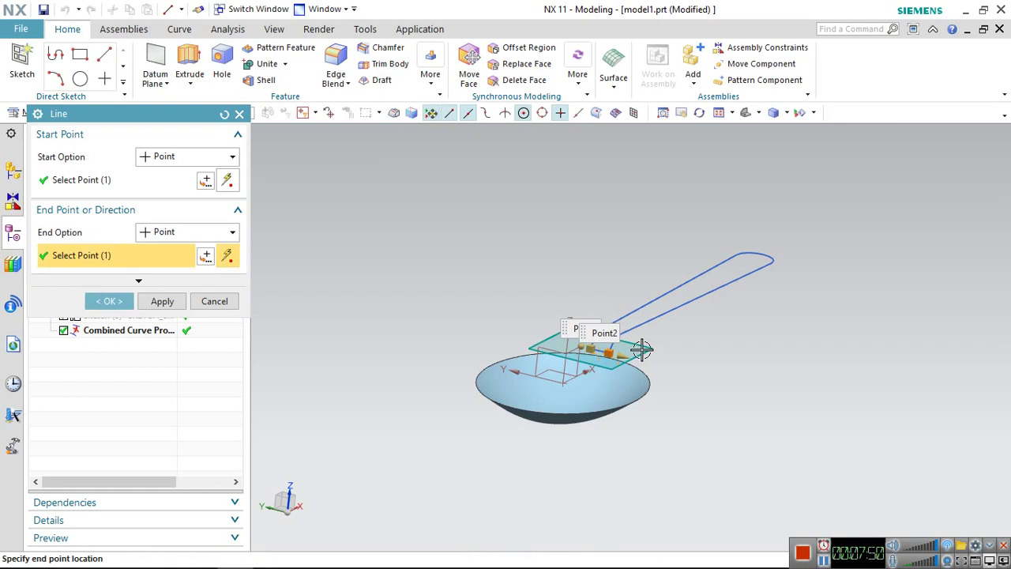
{"action": "left_click", "coordinate": [114, 298]}
{"action": "mouse_move", "coordinate": [627, 269]}
{"action": "middle_mouse_down"}
{"action": "mouse_move", "coordinate": [605, 268]}
{"action": "mouse_move", "coordinate": [592, 291]}
{"action": "mouse_move", "coordinate": [587, 271]}
{"action": "mouse_move", "coordinate": [624, 262]}
{"action": "middle_mouse_up"}
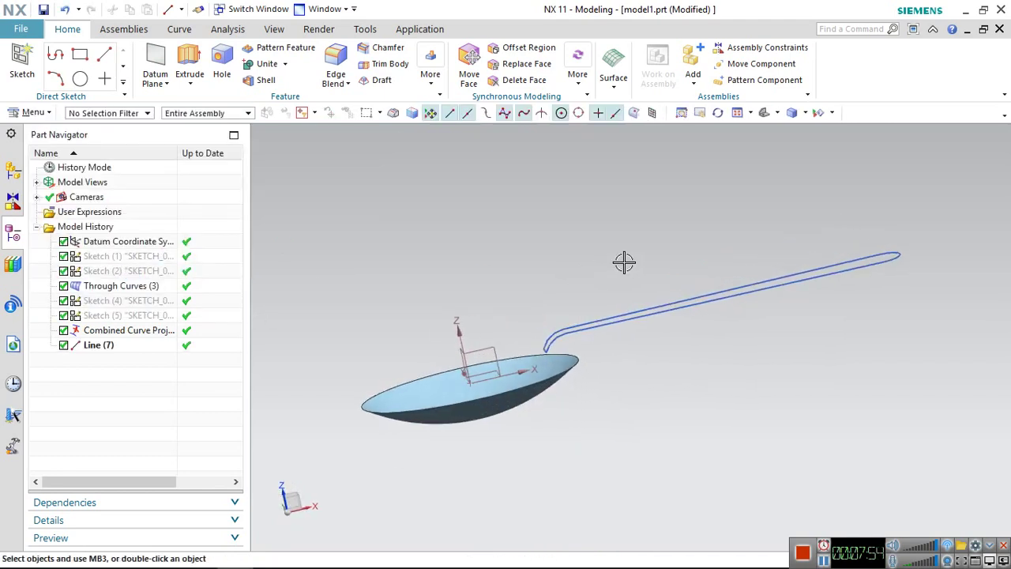
{"action": "left_click", "coordinate": [31, 113]}
{"action": "mouse_move", "coordinate": [39, 185]}
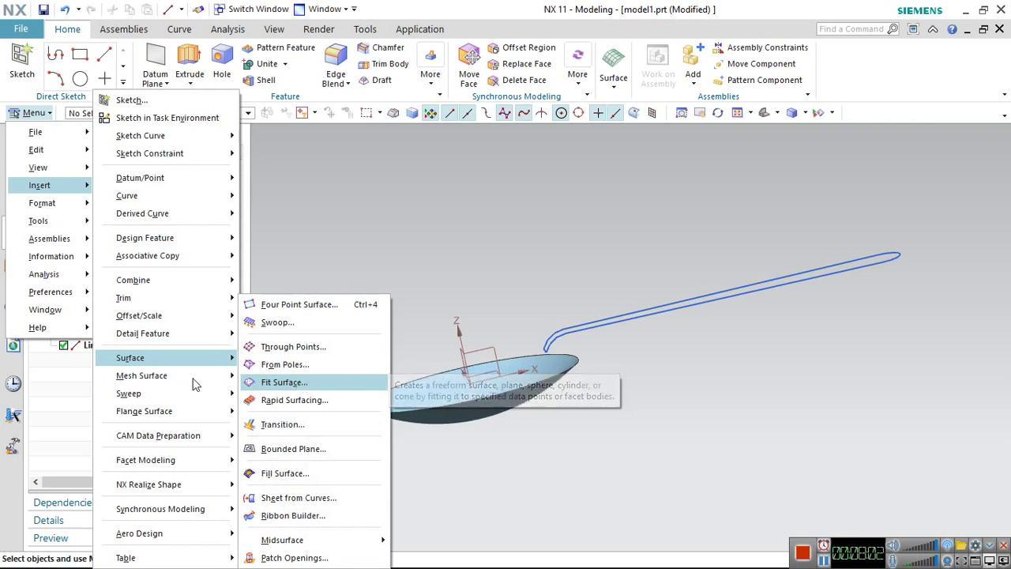
{"action": "mouse_move", "coordinate": [142, 375]}
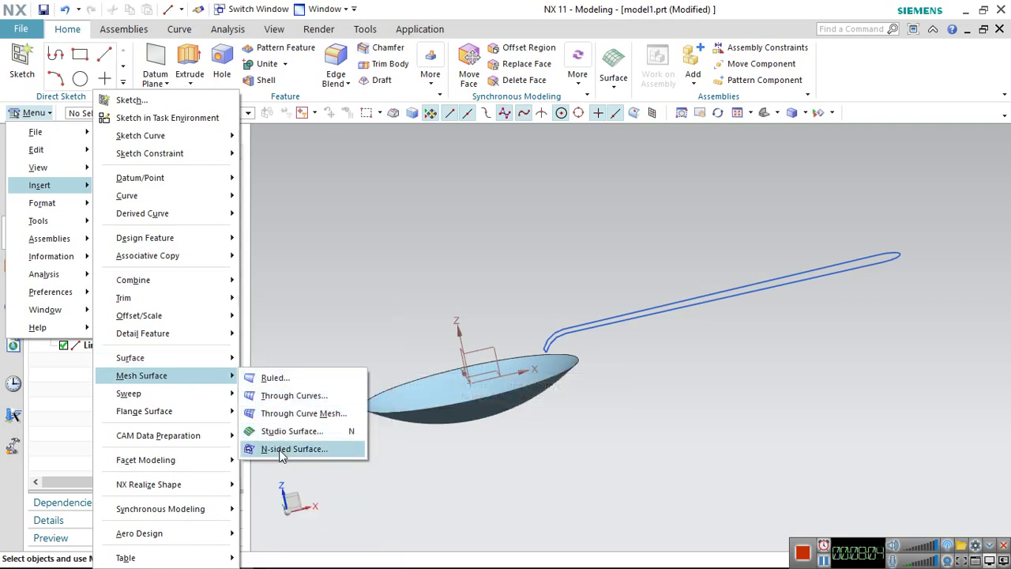
Fill the handle with a trimmed N-sided surface bounded by its outline curves and the junction line
{"action": "left_click", "coordinate": [294, 449]}
{"action": "middle_click_drag", "start_coordinate": [576, 292], "coordinate": [603, 336]}
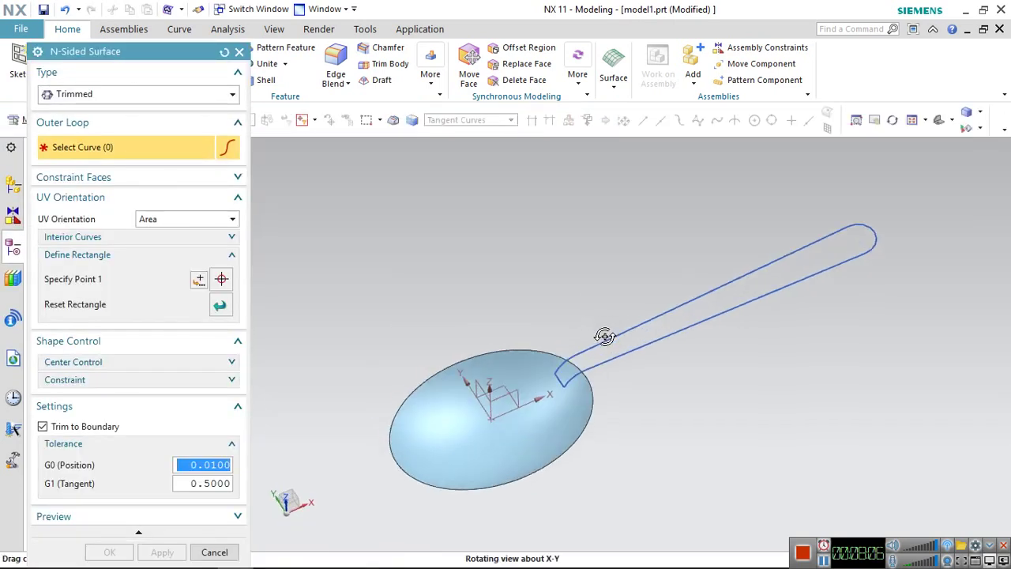
{"action": "left_click", "coordinate": [594, 369]}
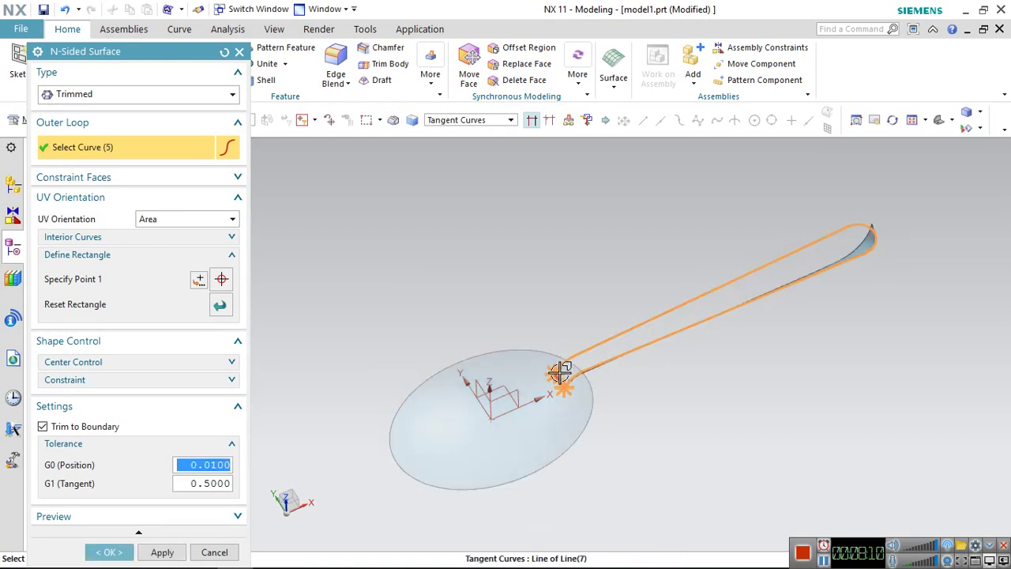
{"action": "left_click", "coordinate": [568, 369]}
{"action": "middle_click_drag", "start_coordinate": [637, 298], "coordinate": [613, 248]}
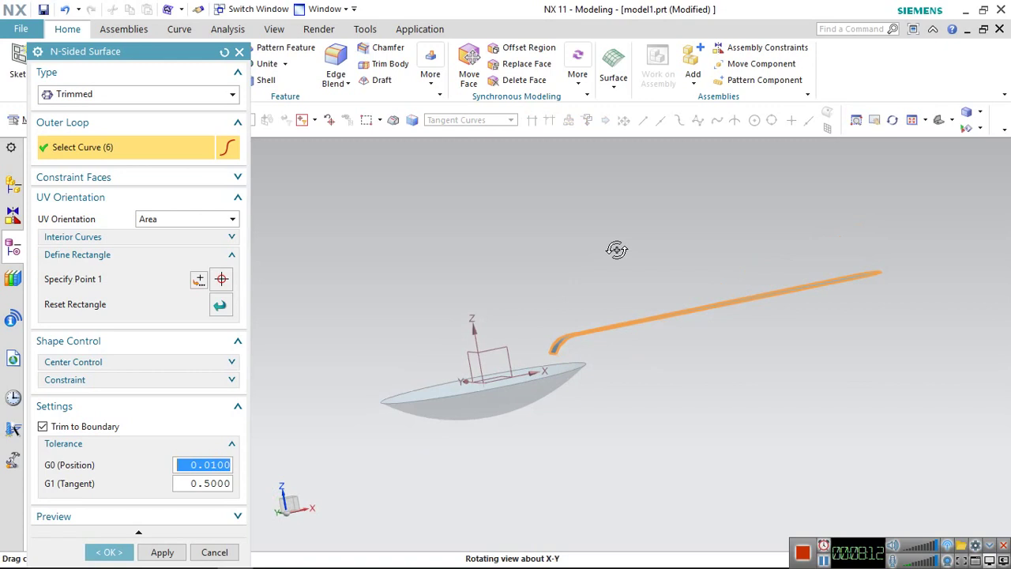
{"action": "left_click", "coordinate": [112, 554]}
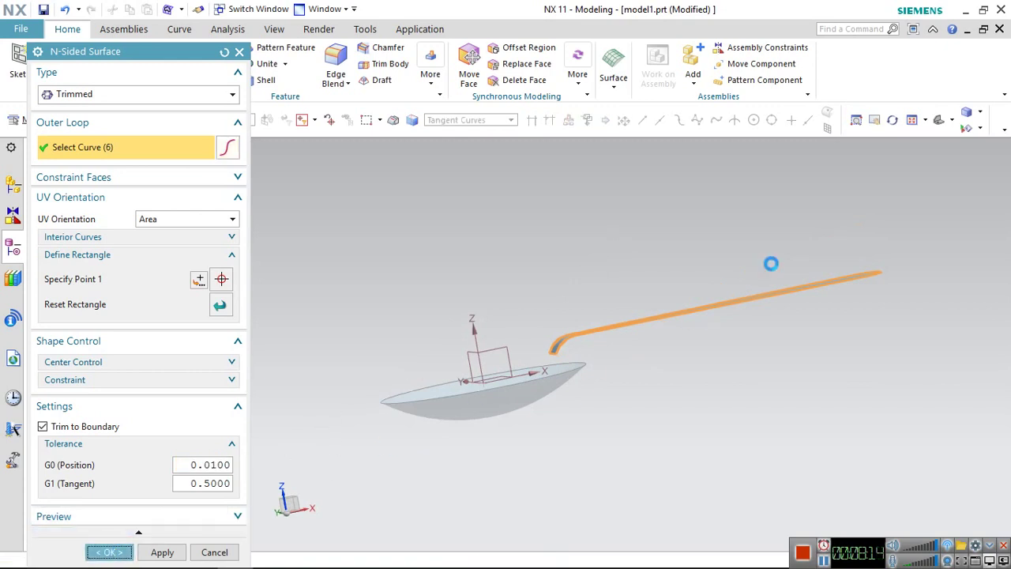
{"action": "middle_click_drag", "start_coordinate": [582, 289], "coordinate": [575, 318]}
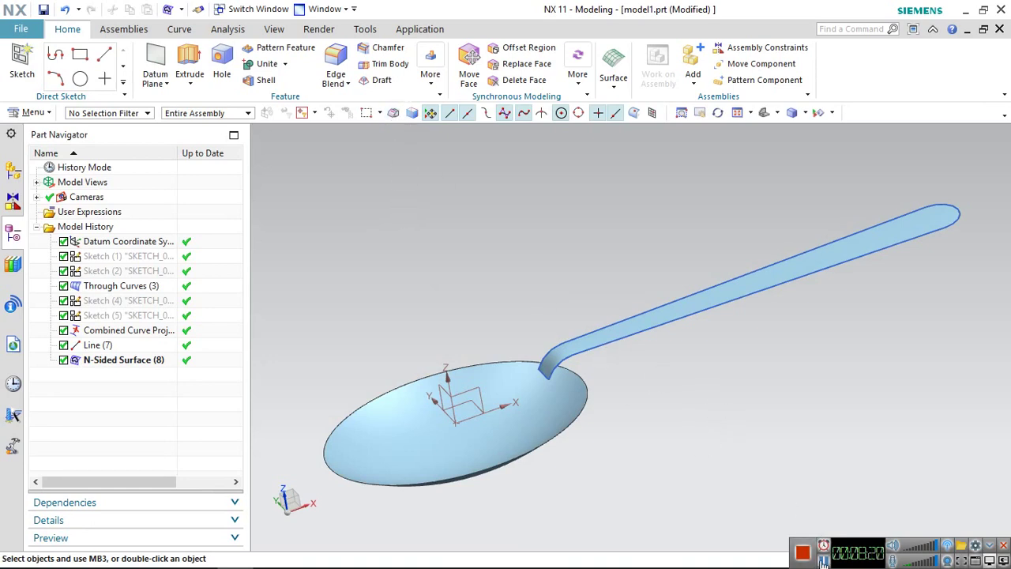
{"action": "left_click", "coordinate": [155, 63]}
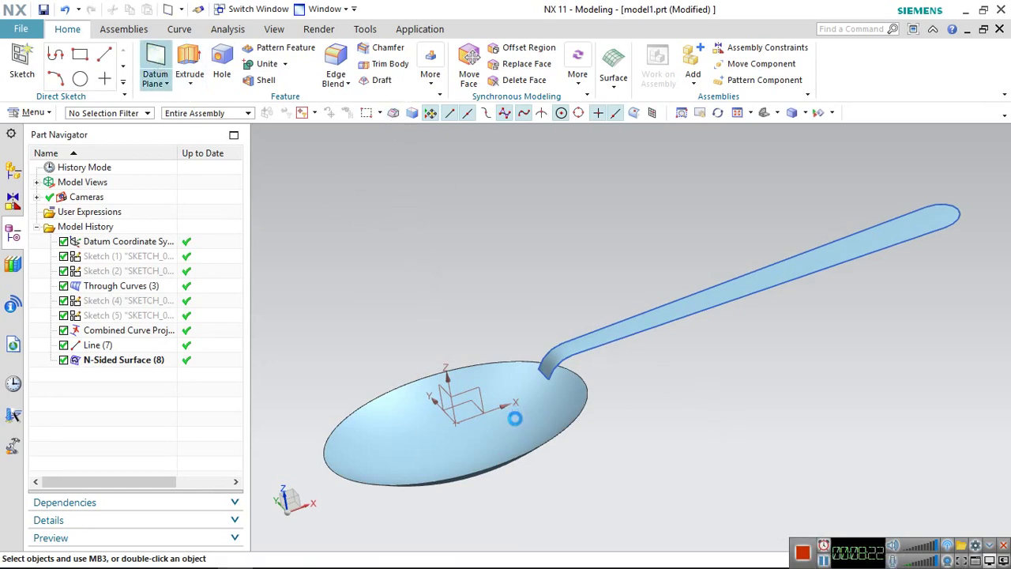
Create a datum plane offset 13 mm from the YZ plane, crossing the bowl near the handle
{"action": "left_click", "coordinate": [438, 387]}
{"action": "mouse_move", "coordinate": [489, 375]}
{"action": "left_mouse_down"}
{"action": "mouse_move", "coordinate": [540, 326]}
{"action": "mouse_move", "coordinate": [515, 364]}
{"action": "mouse_move", "coordinate": [700, 402]}
{"action": "left_mouse_up"}
{"action": "mouse_move", "coordinate": [684, 408]}
{"action": "middle_mouse_down"}
{"action": "mouse_move", "coordinate": [662, 413]}
{"action": "mouse_move", "coordinate": [682, 414]}
{"action": "middle_mouse_up"}
{"action": "left_click_drag", "start_coordinate": [567, 351], "coordinate": [524, 348]}
{"action": "mouse_move", "coordinate": [584, 501]}
{"action": "middle_mouse_down"}
{"action": "mouse_move", "coordinate": [580, 426]}
{"action": "mouse_move", "coordinate": [583, 472]}
{"action": "middle_mouse_up"}
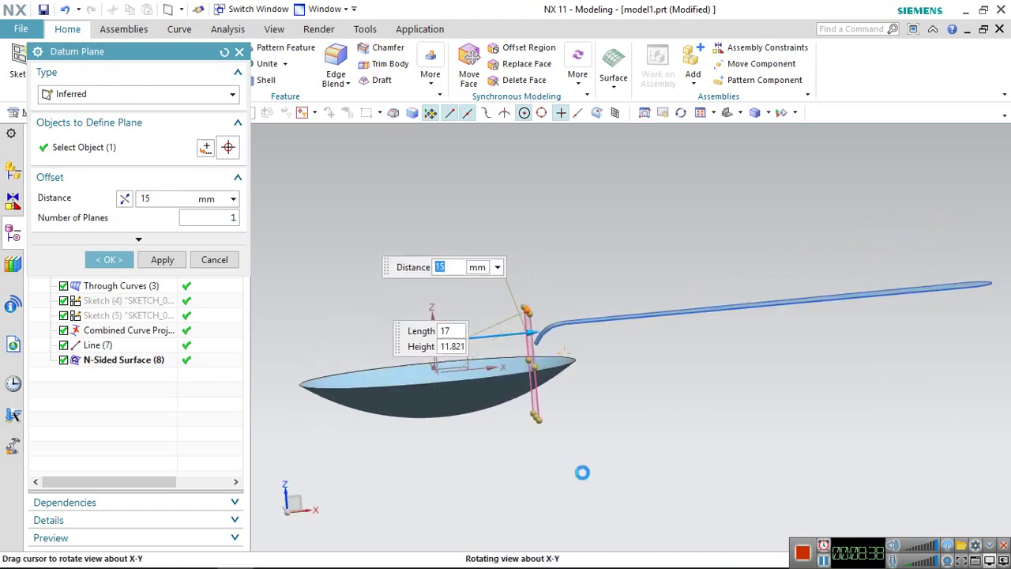
{"action": "left_click_drag", "start_coordinate": [523, 338], "coordinate": [510, 336]}
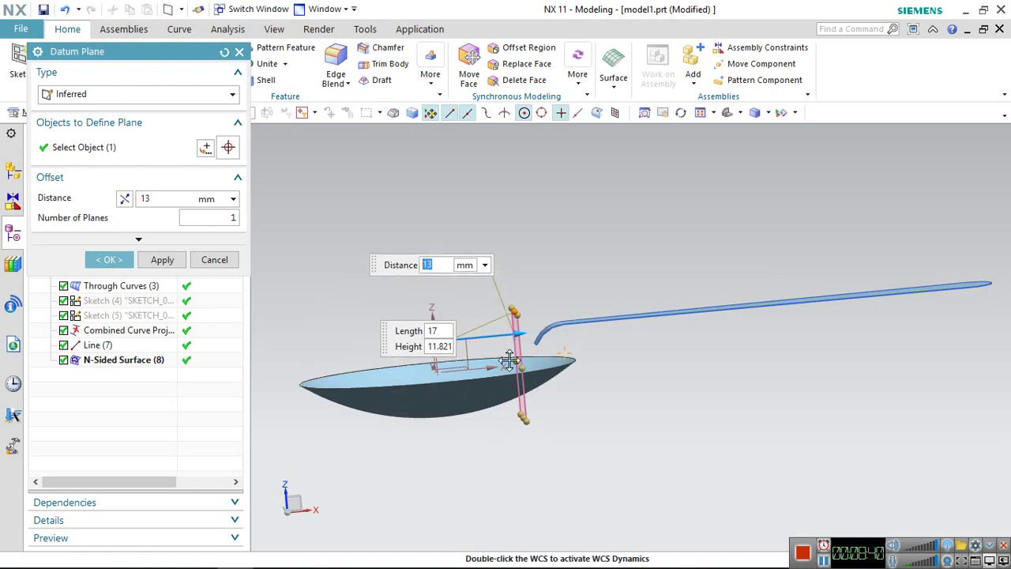
{"action": "left_click", "coordinate": [110, 259]}
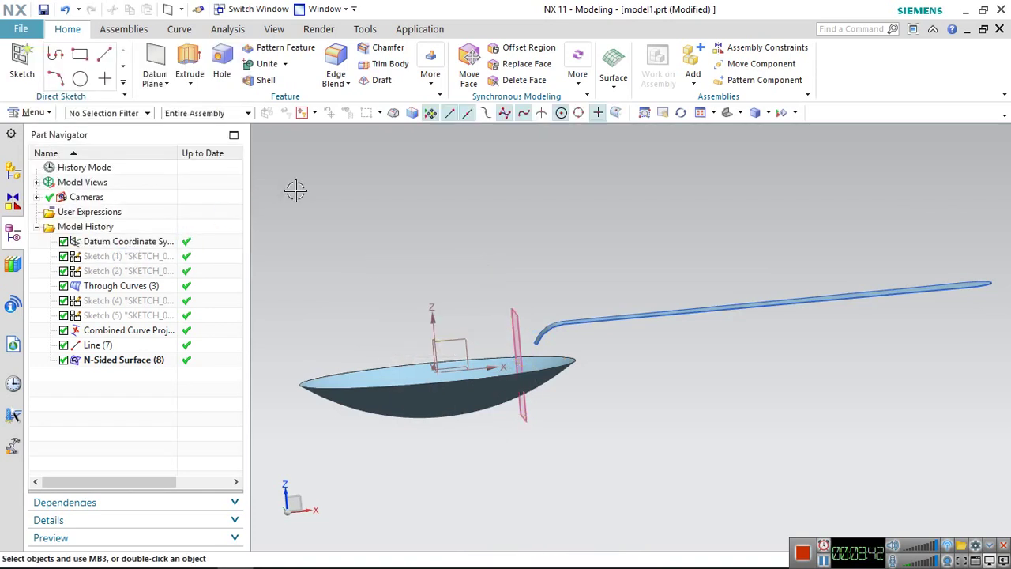
{"action": "left_click", "coordinate": [431, 89]}
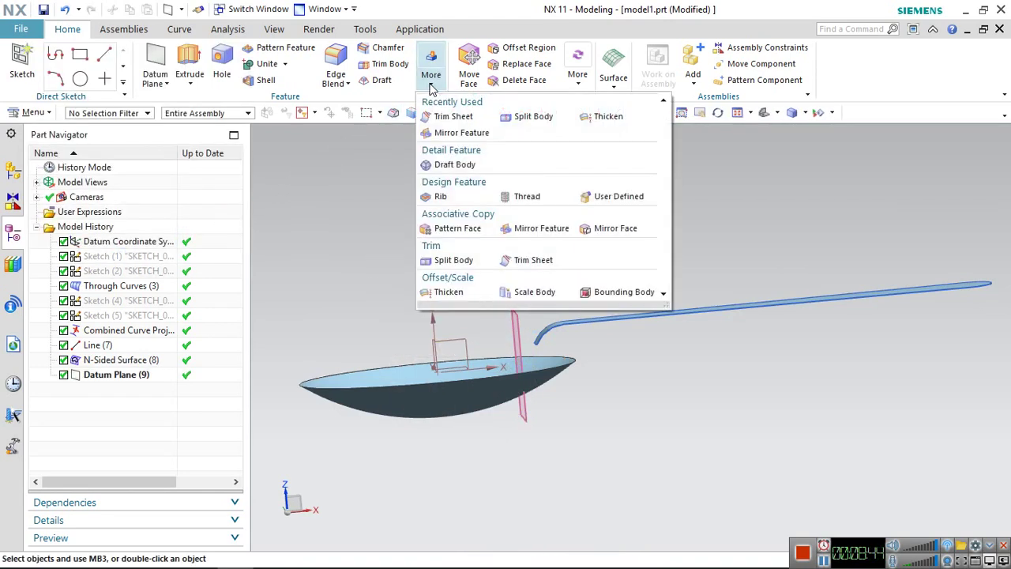
Trim the bowl sheet at the datum plane, then undo the wrong-side result
{"action": "left_click", "coordinate": [447, 117]}
{"action": "middle_click_drag", "start_coordinate": [460, 205], "coordinate": [474, 244]}
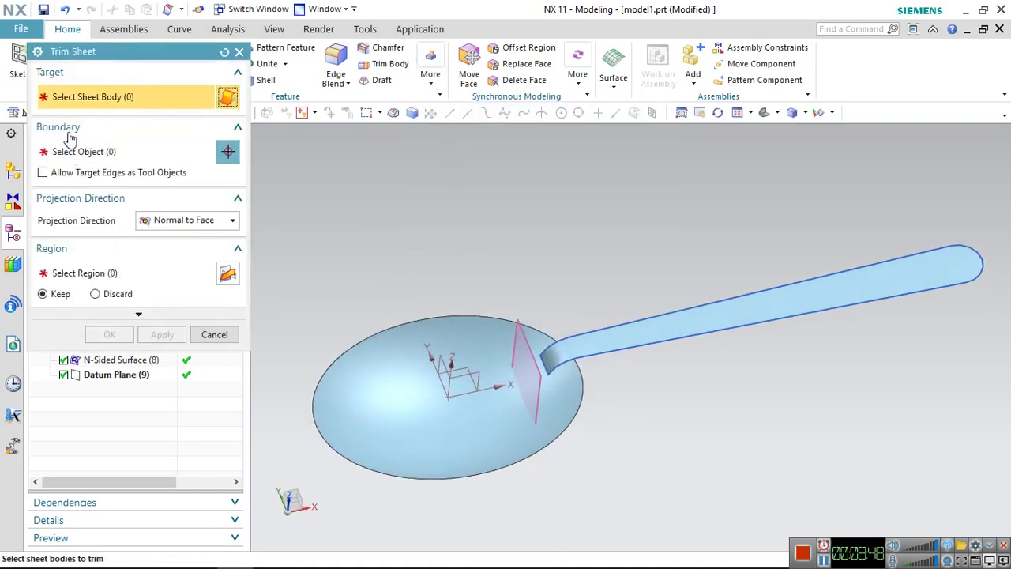
{"action": "left_click", "coordinate": [374, 400]}
{"action": "left_click", "coordinate": [100, 154]}
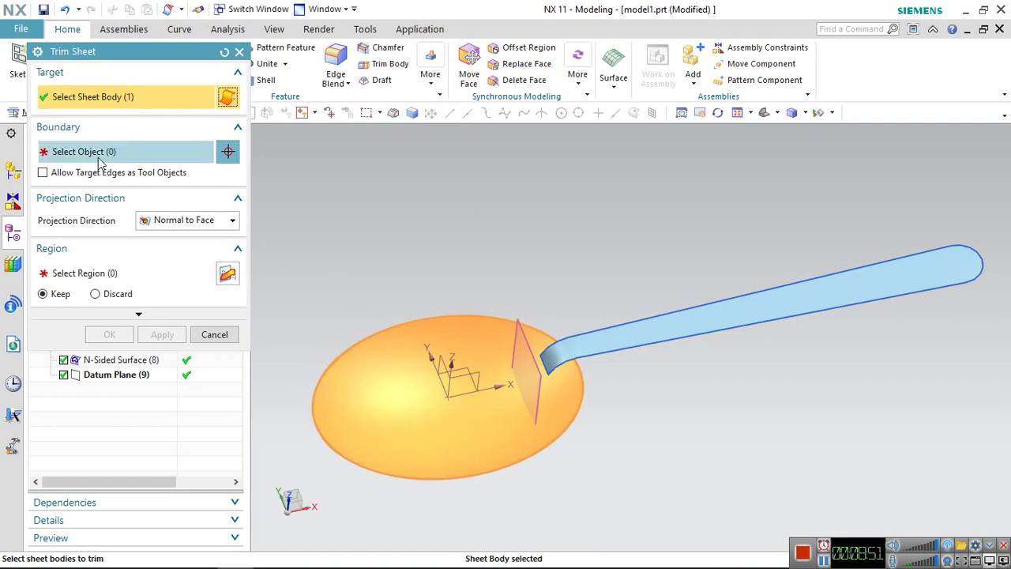
{"action": "left_click", "coordinate": [514, 331]}
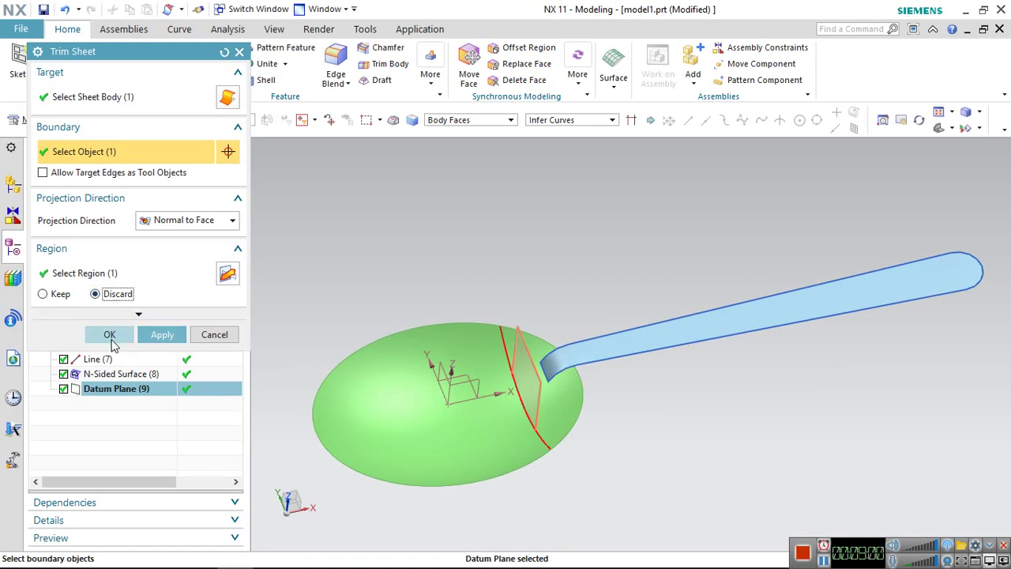
{"action": "left_click", "coordinate": [162, 335]}
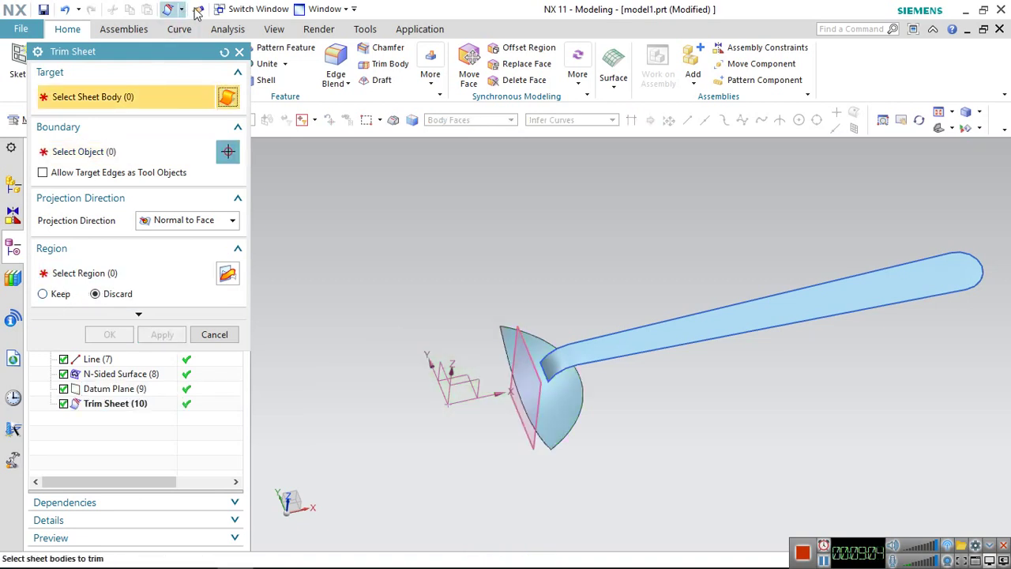
{"action": "left_click", "coordinate": [225, 54]}
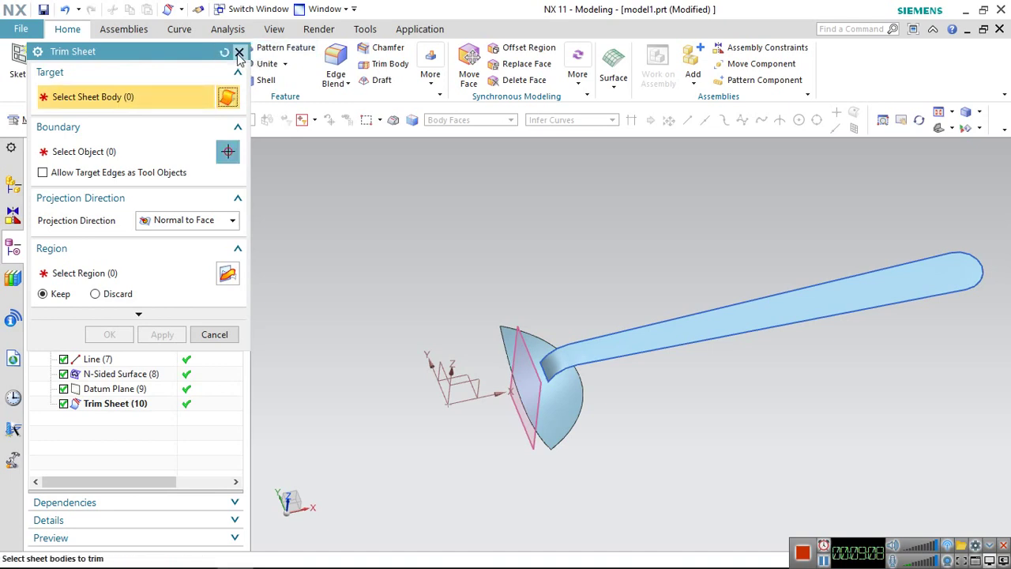
{"action": "left_click", "coordinate": [239, 52]}
{"action": "left_click", "coordinate": [68, 10]}
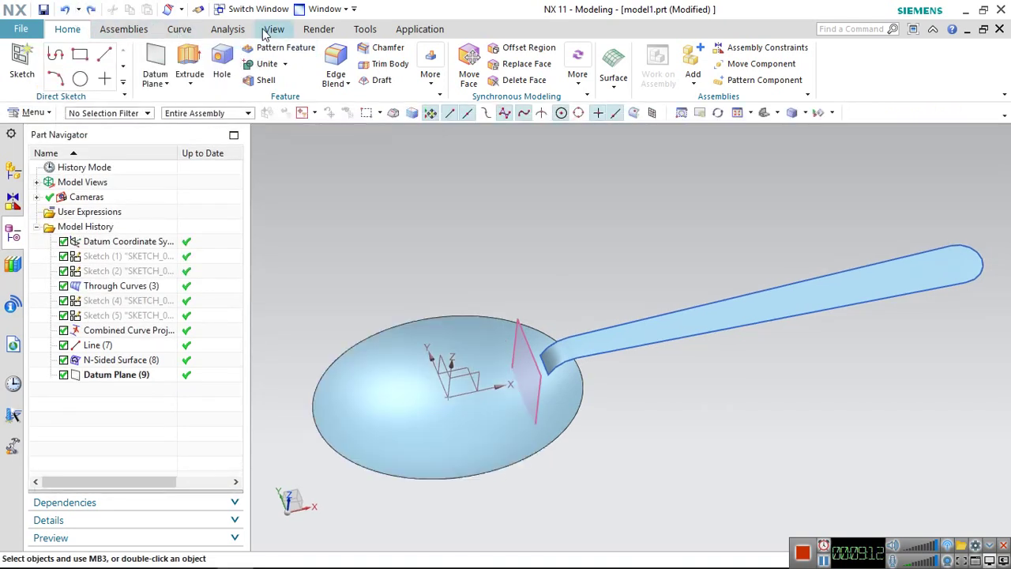
Trim the bowl again at the datum plane, previewing to keep the correct region
{"action": "left_click", "coordinate": [167, 12]}
{"action": "left_click", "coordinate": [472, 357]}
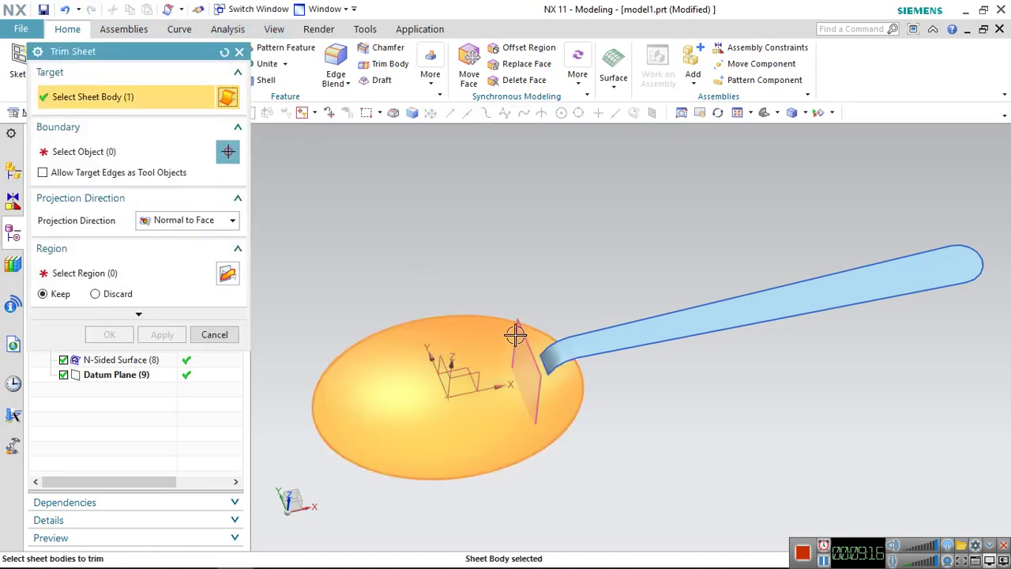
{"action": "left_click", "coordinate": [118, 158]}
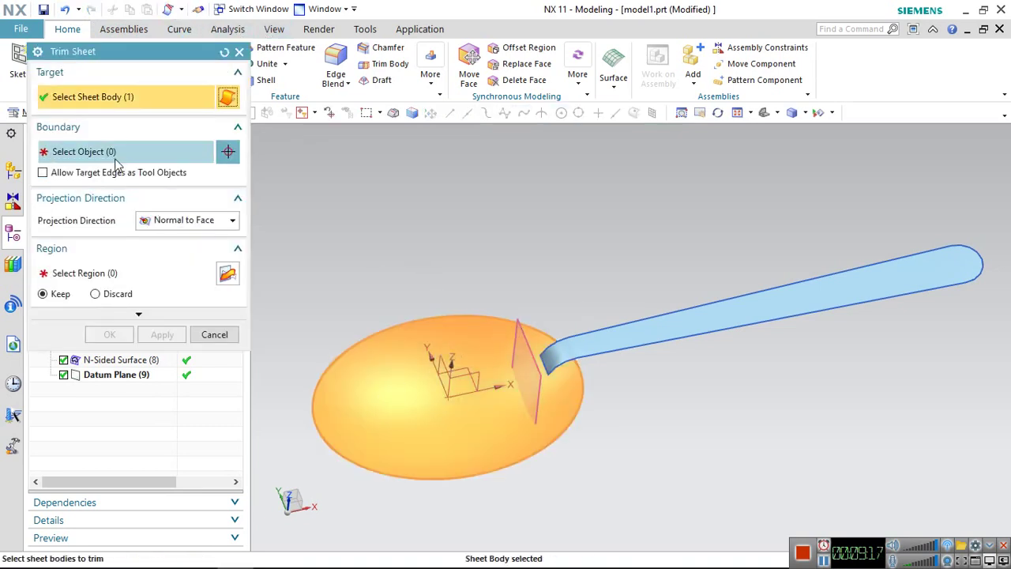
{"action": "left_click", "coordinate": [518, 331]}
{"action": "left_click", "coordinate": [228, 316]}
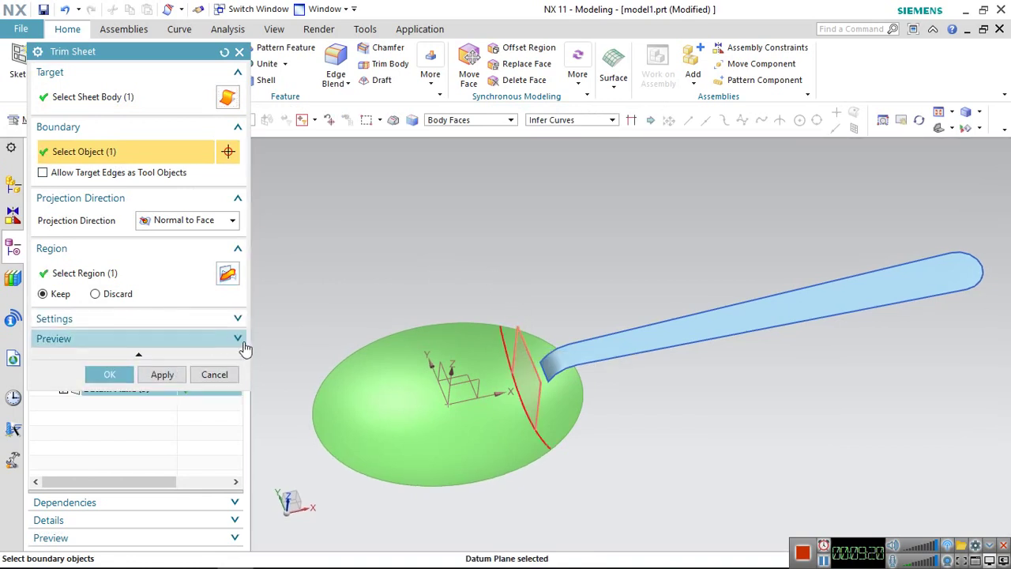
{"action": "left_click", "coordinate": [227, 349]}
{"action": "left_click", "coordinate": [228, 362]}
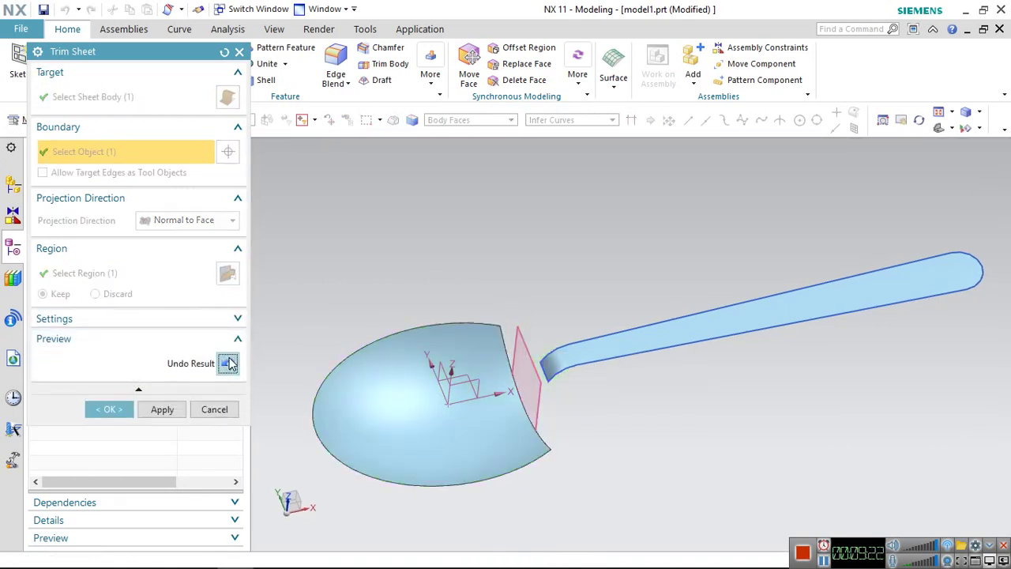
{"action": "left_click", "coordinate": [107, 409]}
Hide the datum plane
{"action": "right_click", "coordinate": [531, 356]}
{"action": "left_click", "coordinate": [585, 36]}
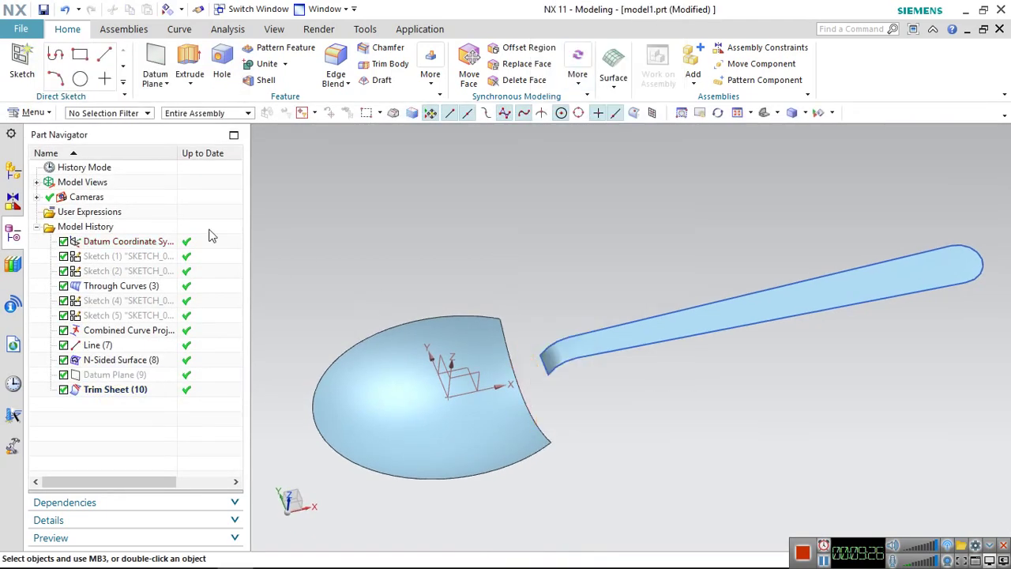
{"action": "left_click", "coordinate": [35, 113]}
{"action": "mouse_move", "coordinate": [40, 185]}
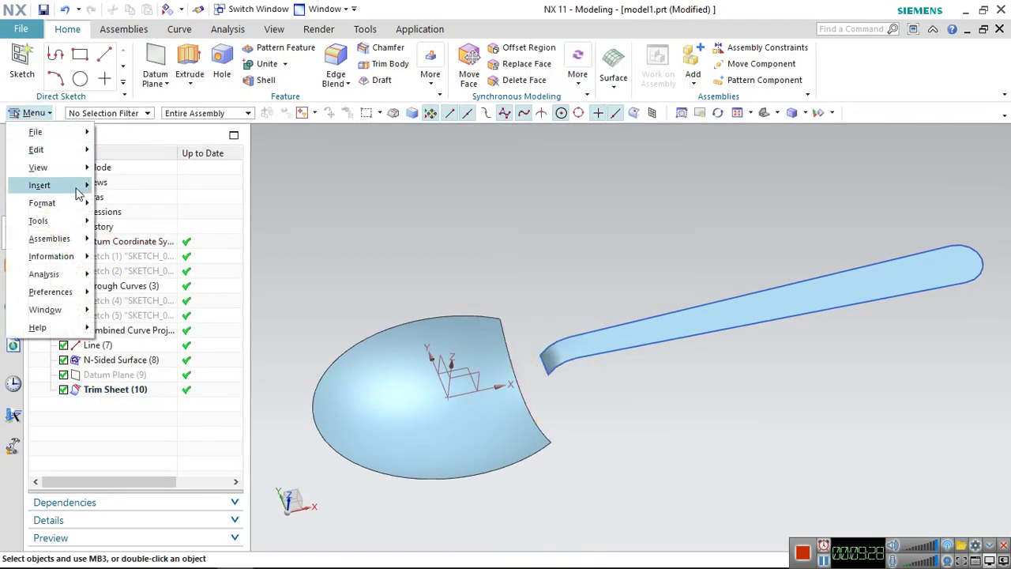
{"action": "mouse_move", "coordinate": [127, 196]}
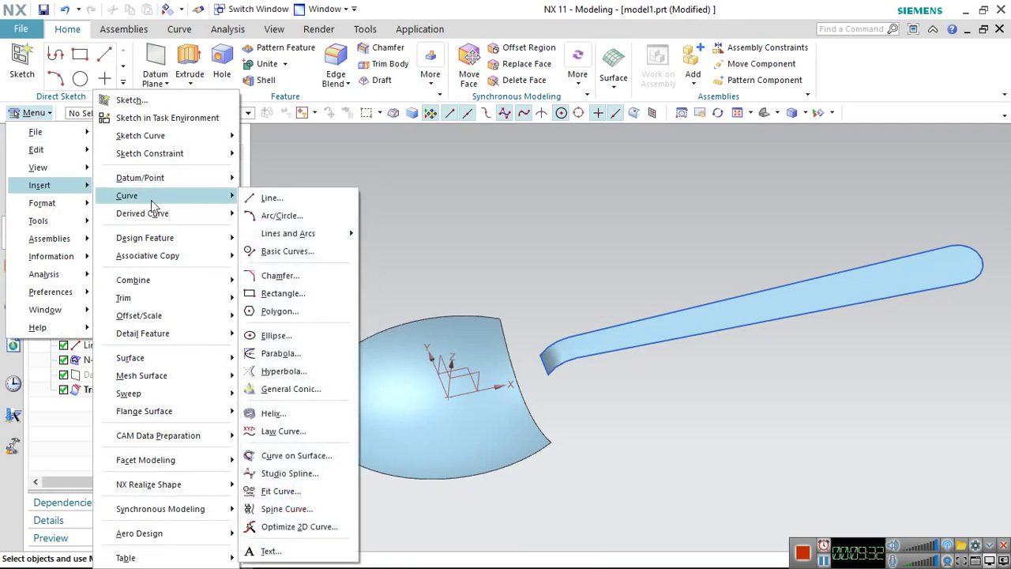
{"action": "left_click", "coordinate": [275, 259]}
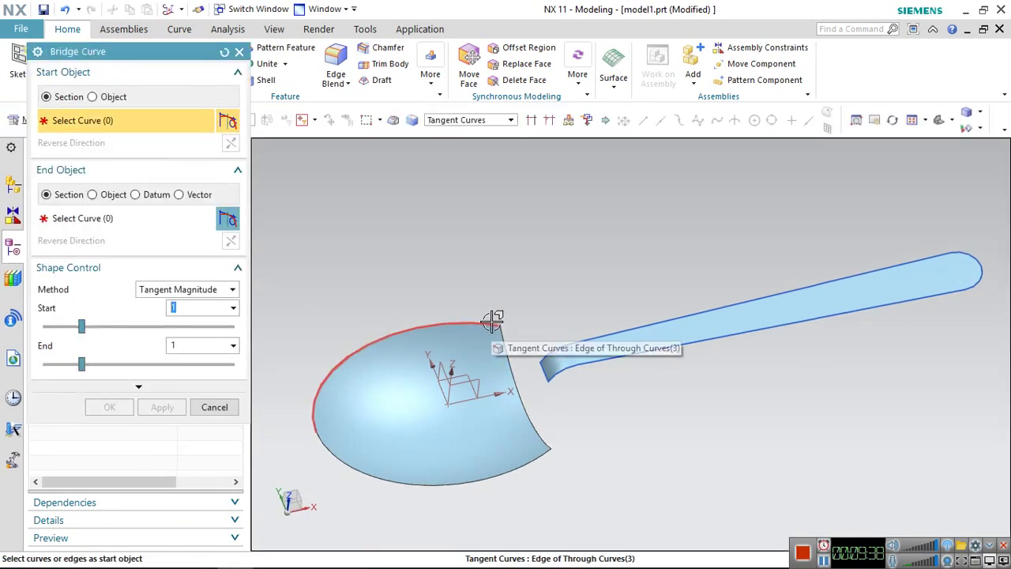
{"action": "left_click", "coordinate": [493, 320]}
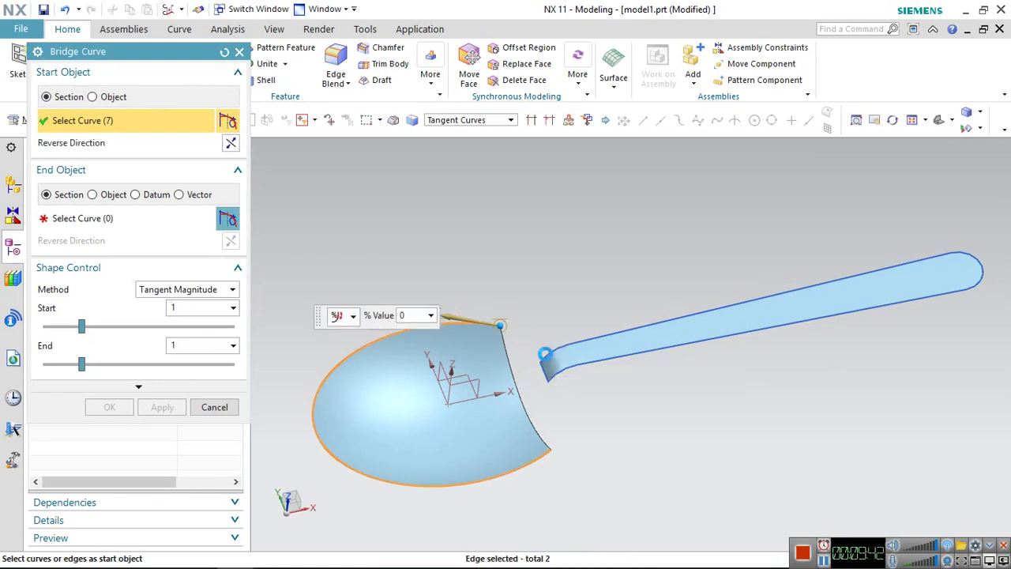
{"action": "left_click", "coordinate": [549, 357], "text": "shift"}
{"action": "middle_click_drag", "start_coordinate": [511, 378], "coordinate": [529, 381]}
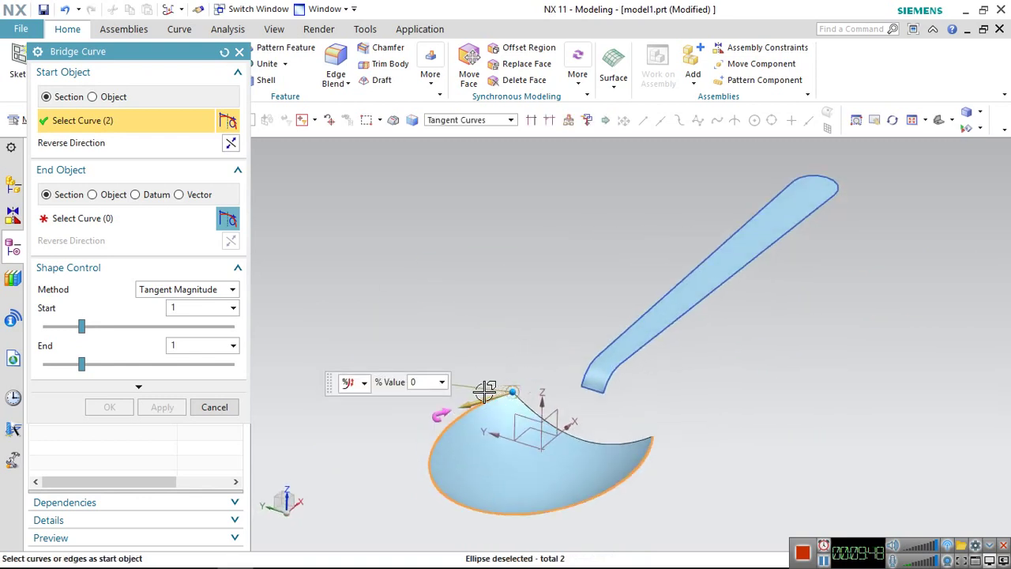
{"action": "left_click", "coordinate": [454, 421], "text": "shift"}
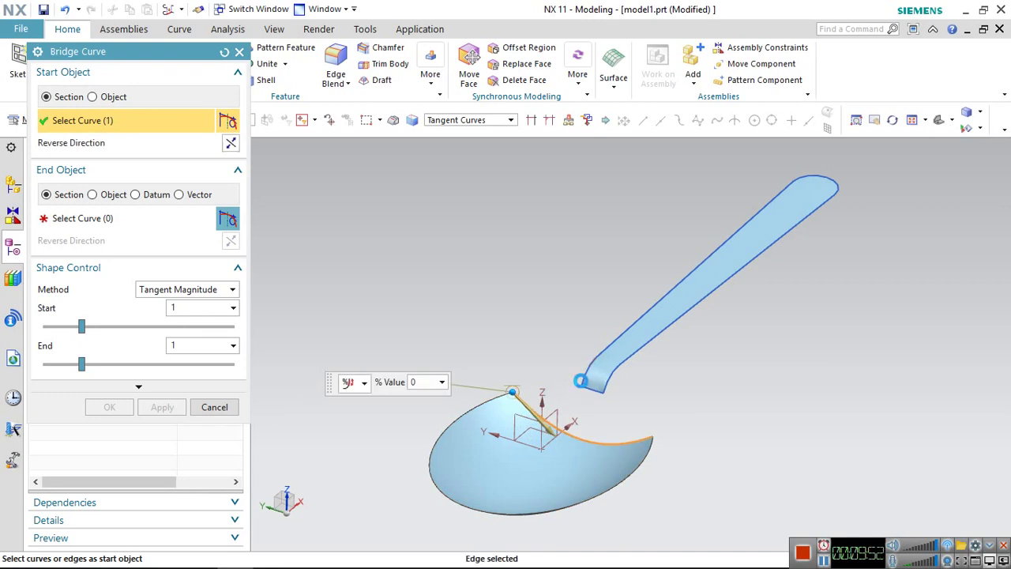
{"action": "left_click", "coordinate": [580, 382]}
{"action": "left_click", "coordinate": [583, 382], "text": "shift"}
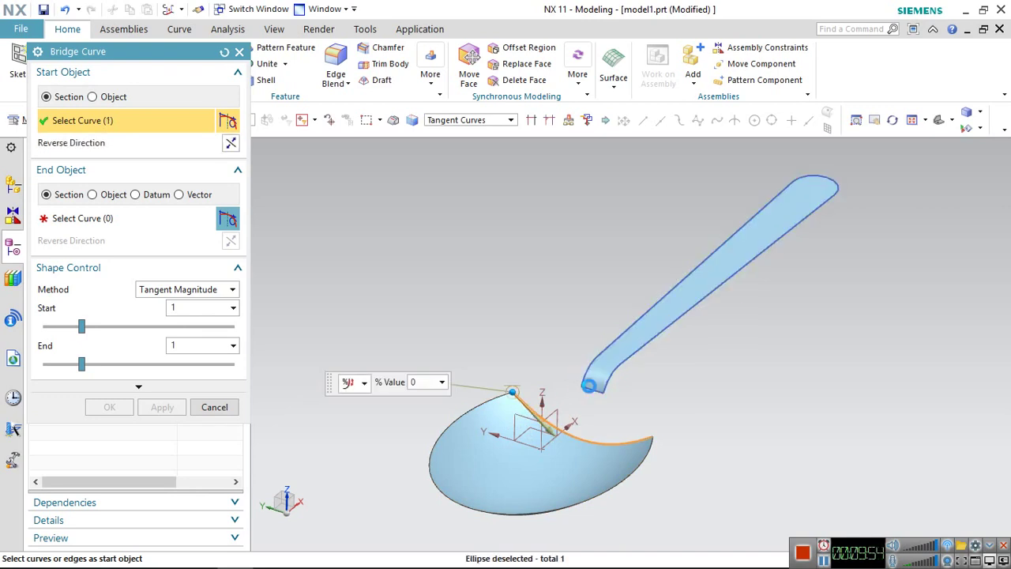
{"action": "left_click", "coordinate": [589, 385]}
{"action": "left_click", "coordinate": [590, 385], "text": "shift"}
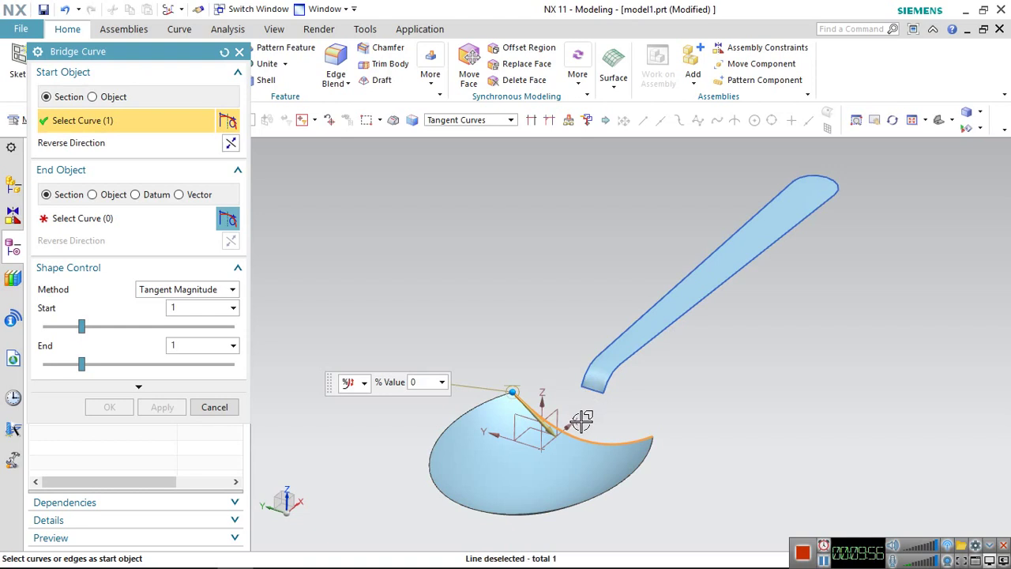
{"action": "left_click", "coordinate": [585, 440], "text": "shift"}
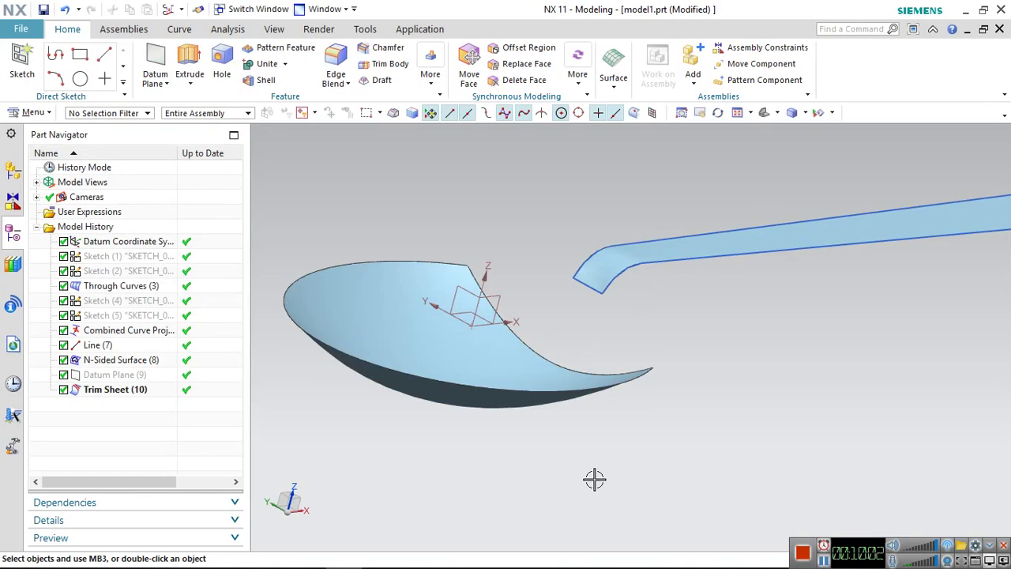
{"action": "left_click", "coordinate": [31, 112]}
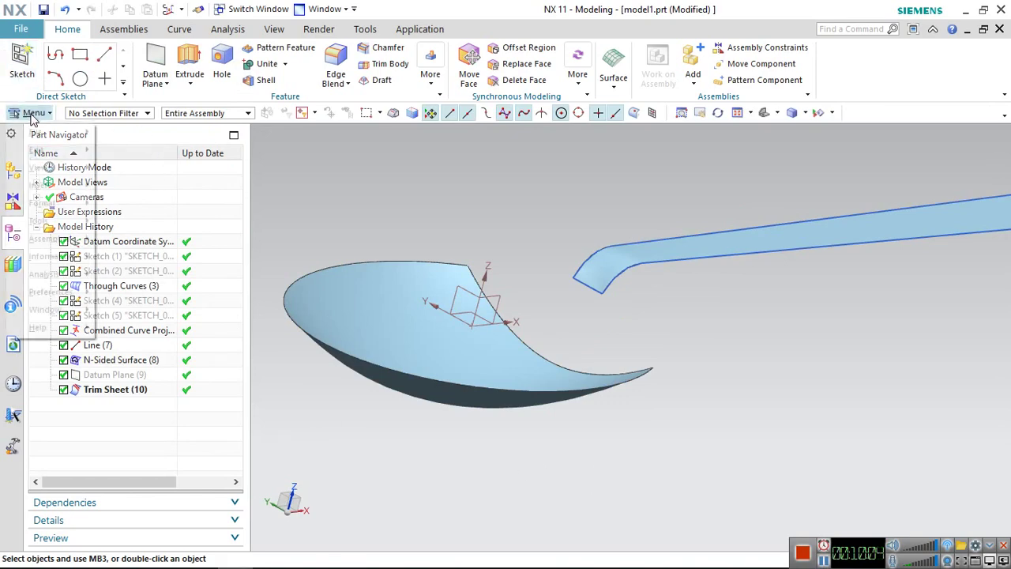
{"action": "mouse_move", "coordinate": [39, 185]}
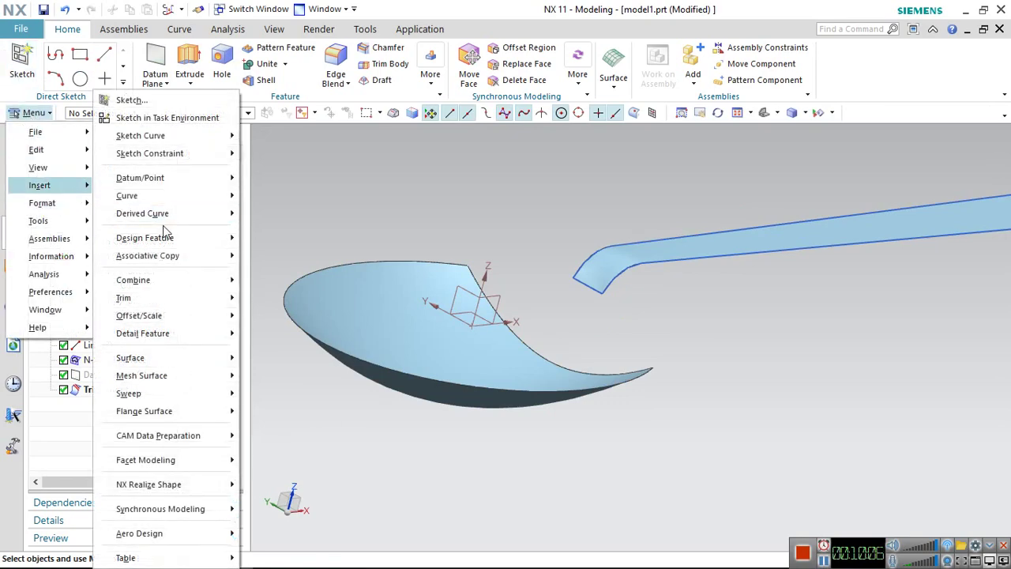
{"action": "mouse_move", "coordinate": [142, 213]}
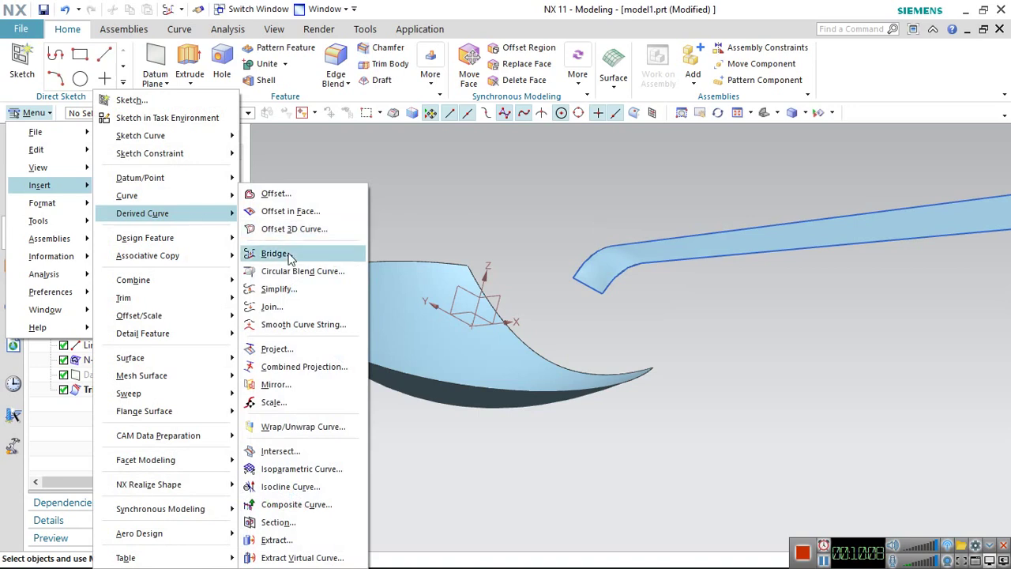
With the Single Curve filter, bridge the bowl's lower edge to the handle edge chain
{"action": "left_click", "coordinate": [276, 254]}
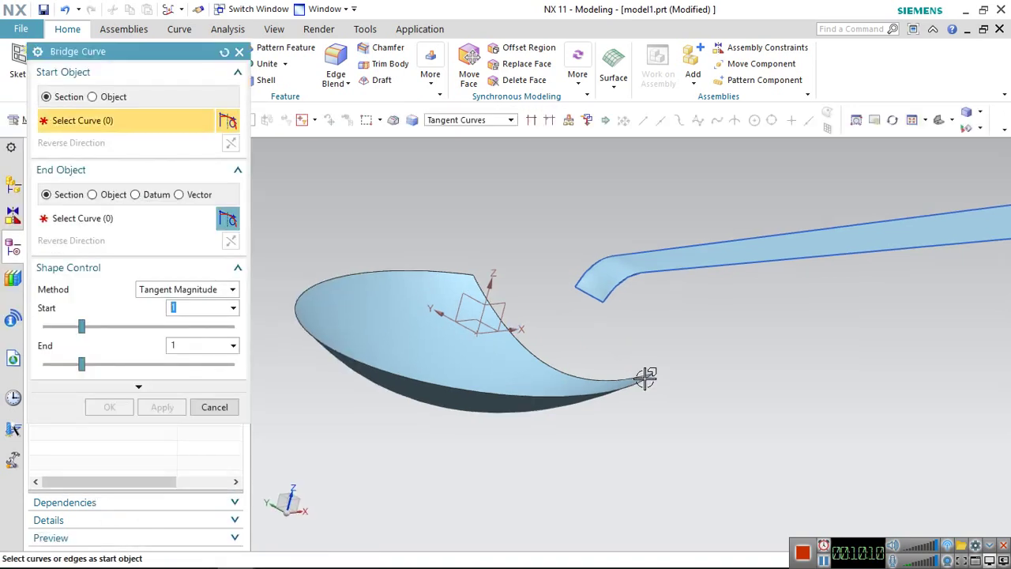
{"action": "left_click", "coordinate": [510, 120]}
{"action": "left_click", "coordinate": [496, 135]}
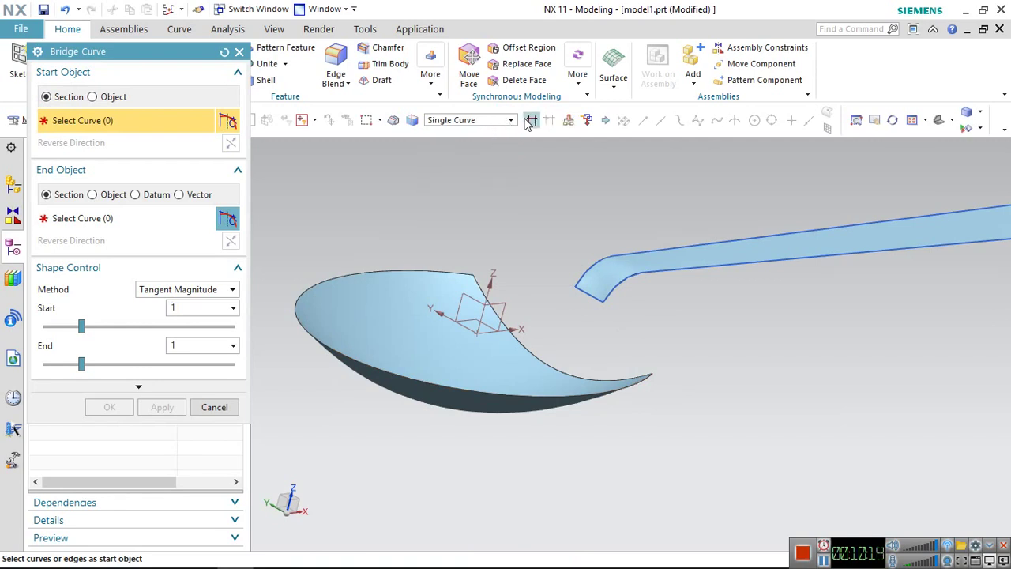
{"action": "left_click", "coordinate": [628, 386]}
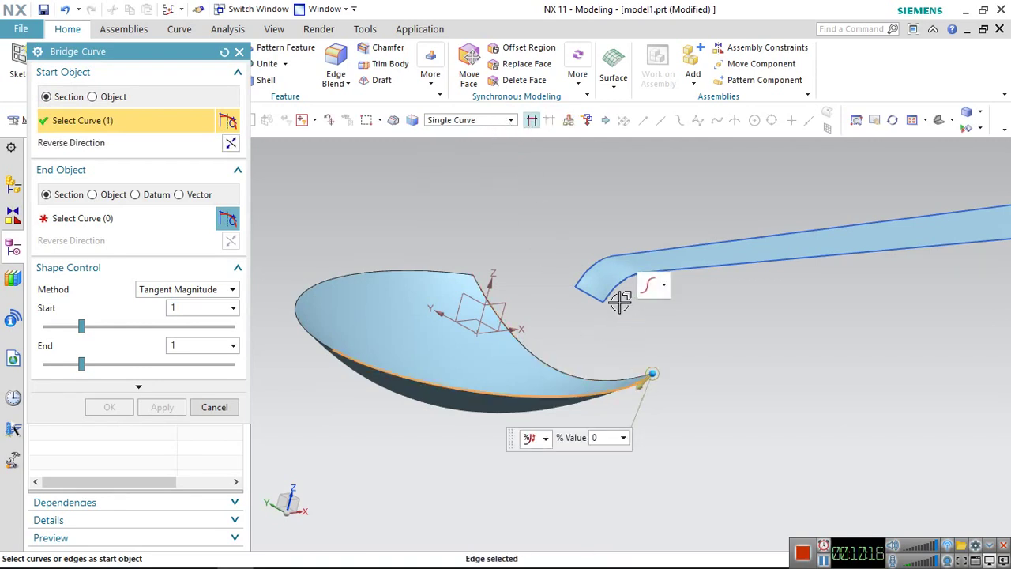
{"action": "left_click", "coordinate": [613, 295]}
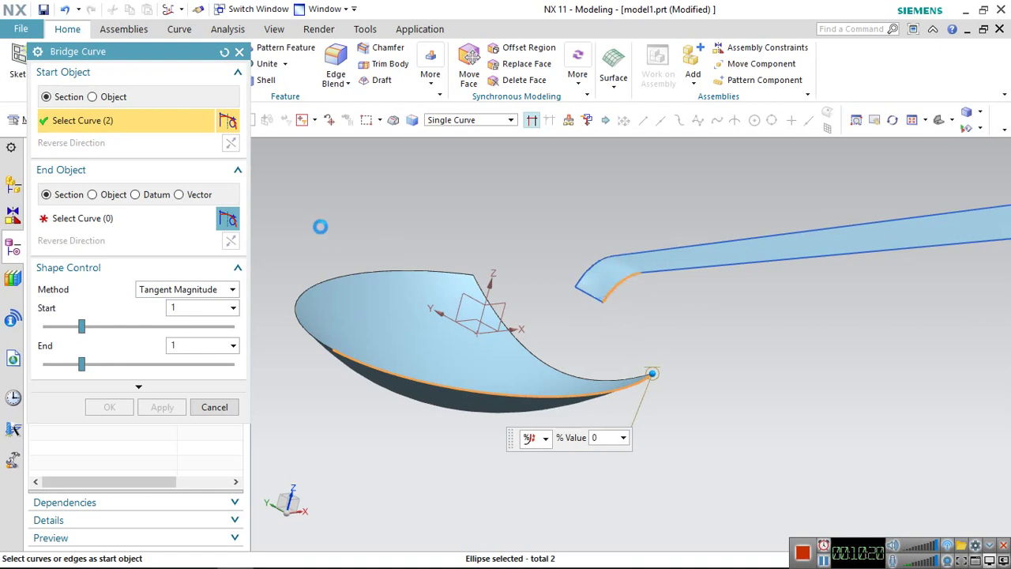
{"action": "left_click", "coordinate": [102, 218]}
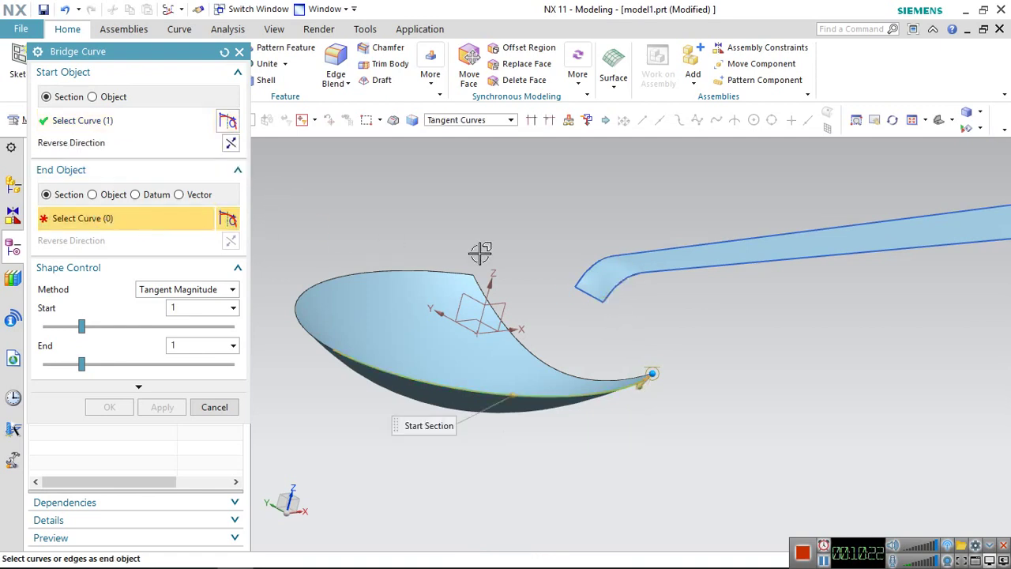
{"action": "left_click", "coordinate": [615, 289]}
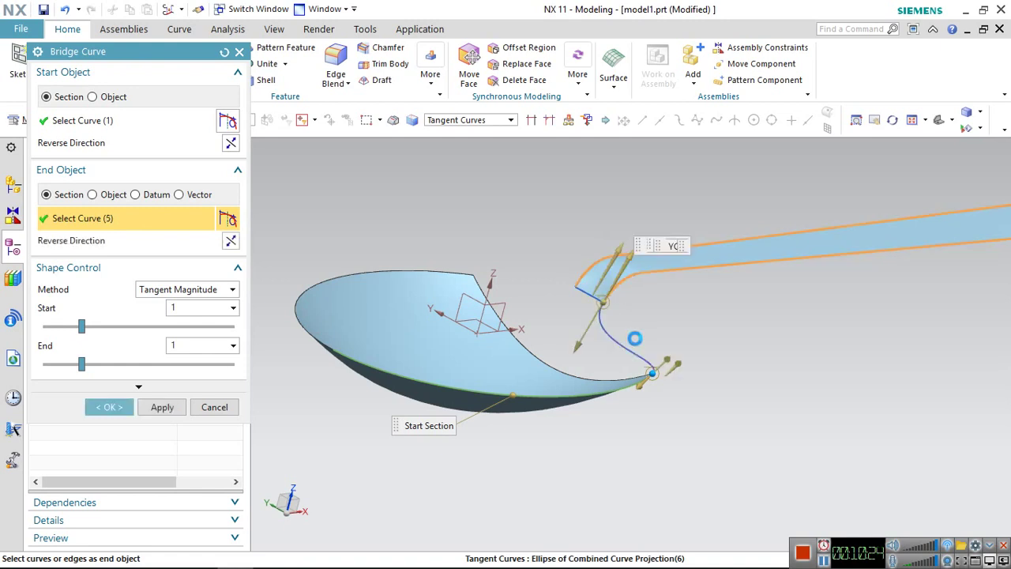
{"action": "left_click", "coordinate": [650, 382]}
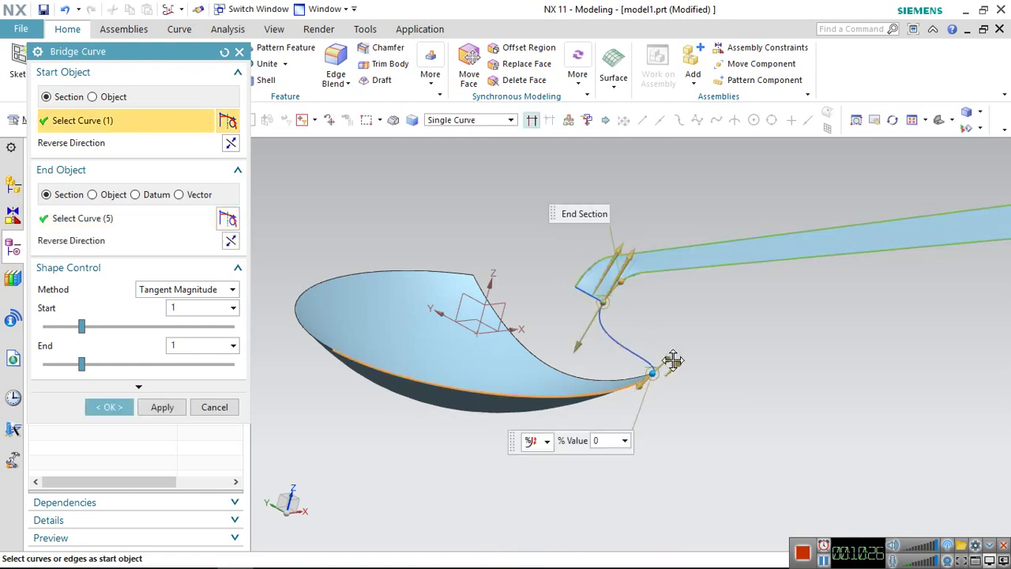
{"action": "left_click", "coordinate": [603, 299]}
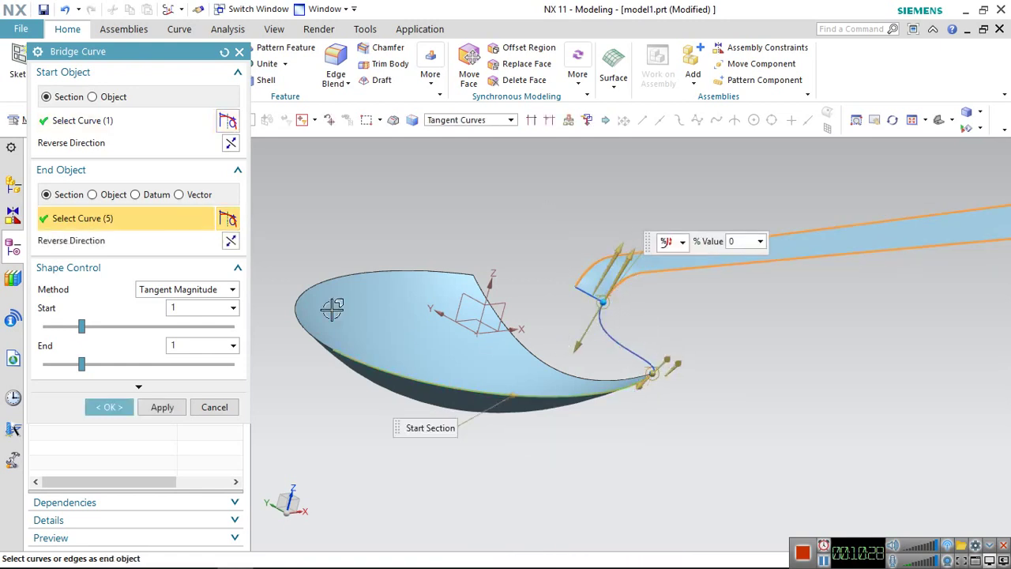
{"action": "left_click", "coordinate": [158, 410]}
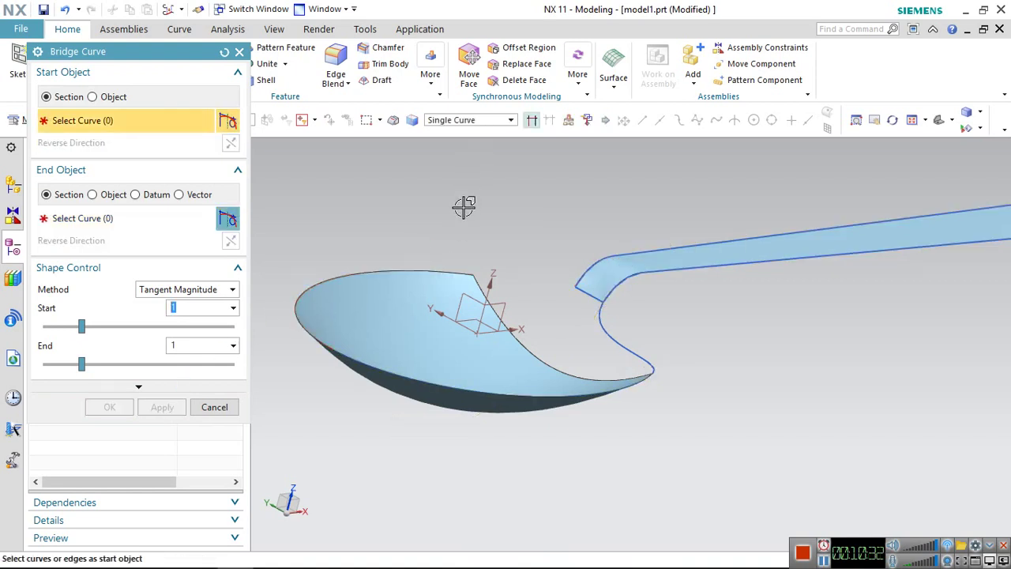
Create Bridge Curve (12) from the bowl's top edge to the handle outline on the other side
{"action": "left_click", "coordinate": [467, 273]}
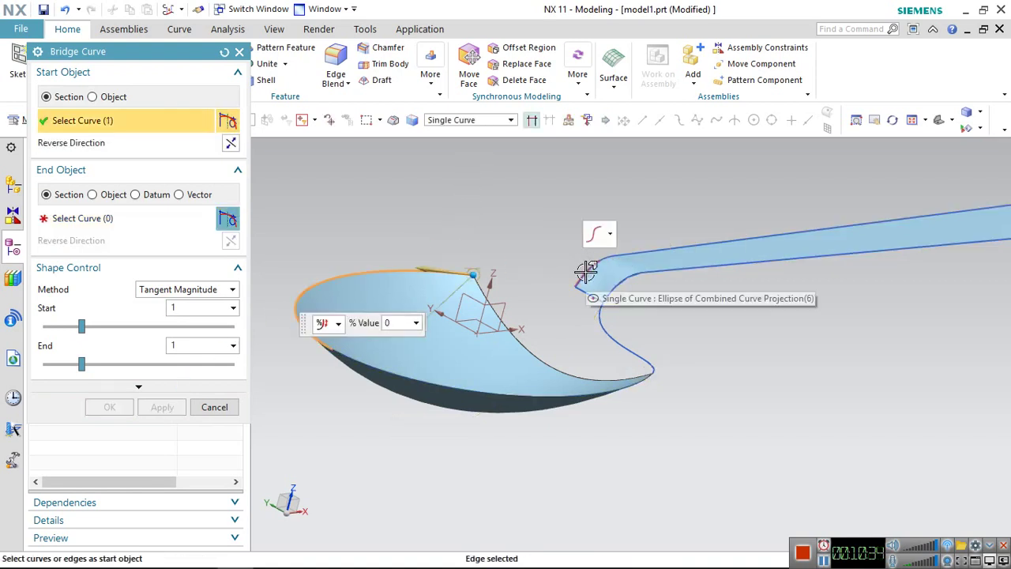
{"action": "left_click", "coordinate": [584, 272]}
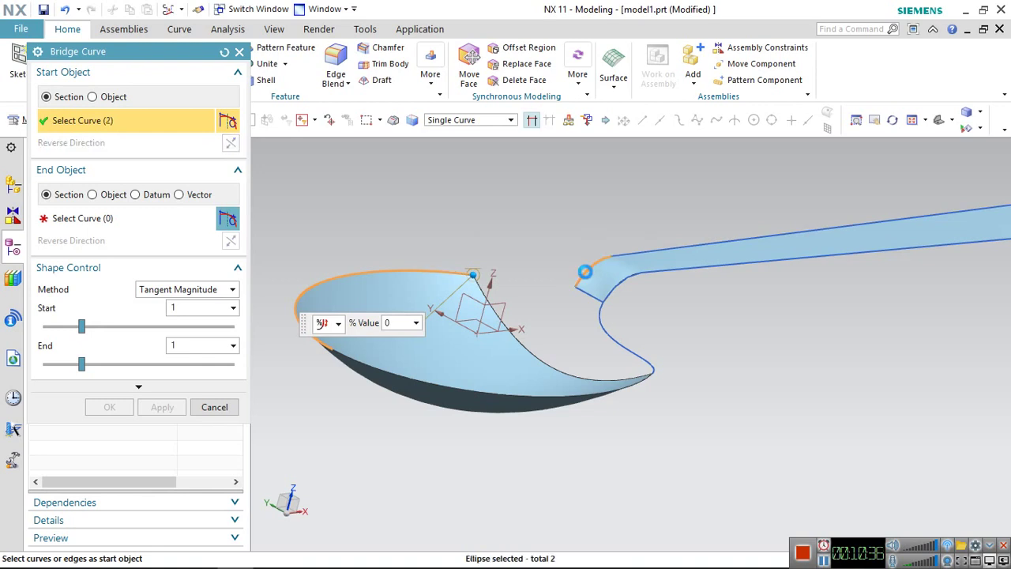
{"action": "left_click", "coordinate": [87, 220]}
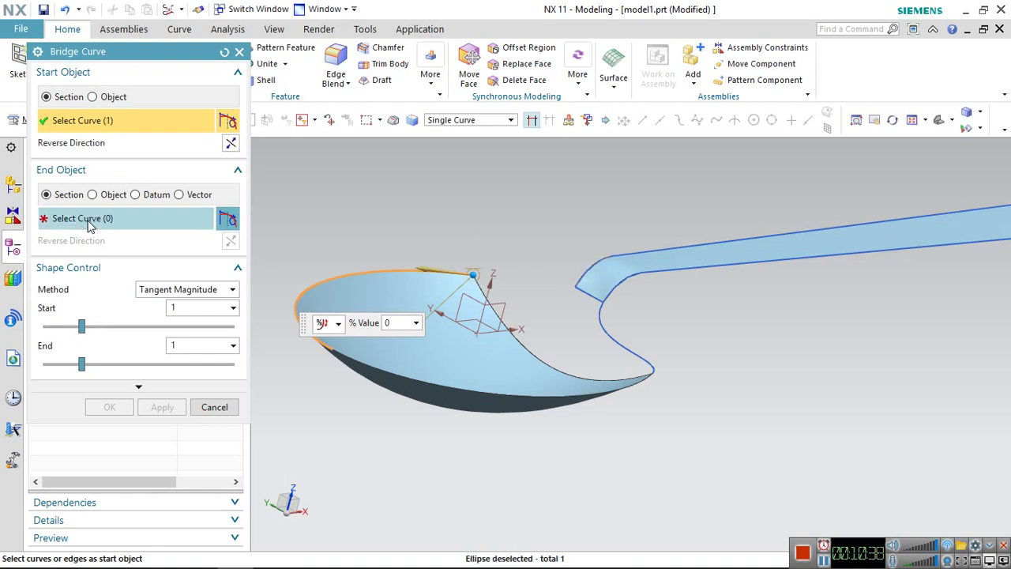
{"action": "left_click", "coordinate": [586, 266]}
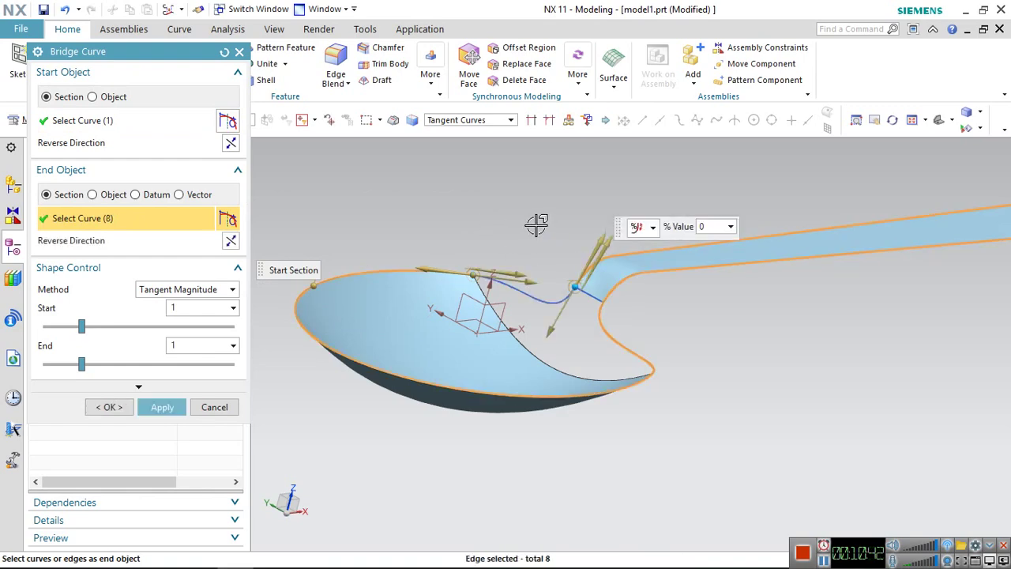
{"action": "middle_click_drag", "start_coordinate": [535, 250], "coordinate": [600, 244]}
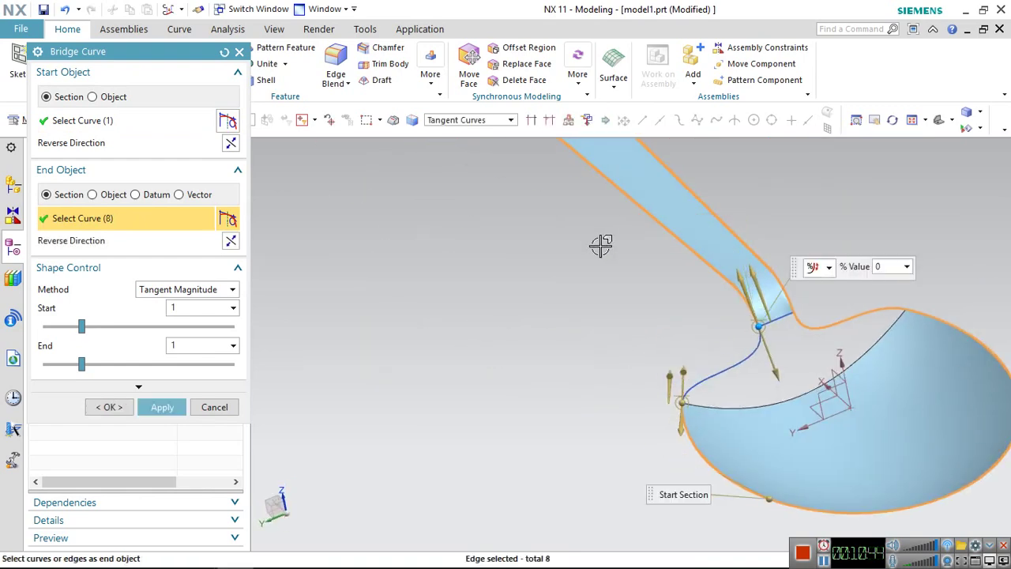
{"action": "left_click", "coordinate": [111, 407]}
{"action": "mouse_move", "coordinate": [716, 377]}
{"action": "middle_mouse_down"}
{"action": "mouse_move", "coordinate": [660, 335]}
{"action": "mouse_move", "coordinate": [640, 387]}
{"action": "middle_mouse_up"}
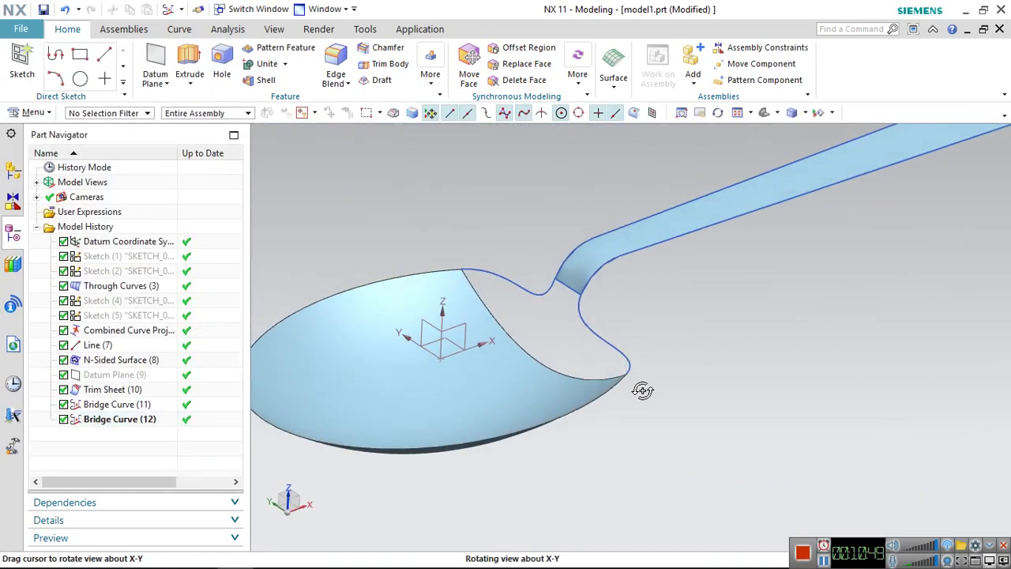
Delete N-Sided Surface (8) and Line (7), then view the whole spoon
{"action": "right_click", "coordinate": [573, 272]}
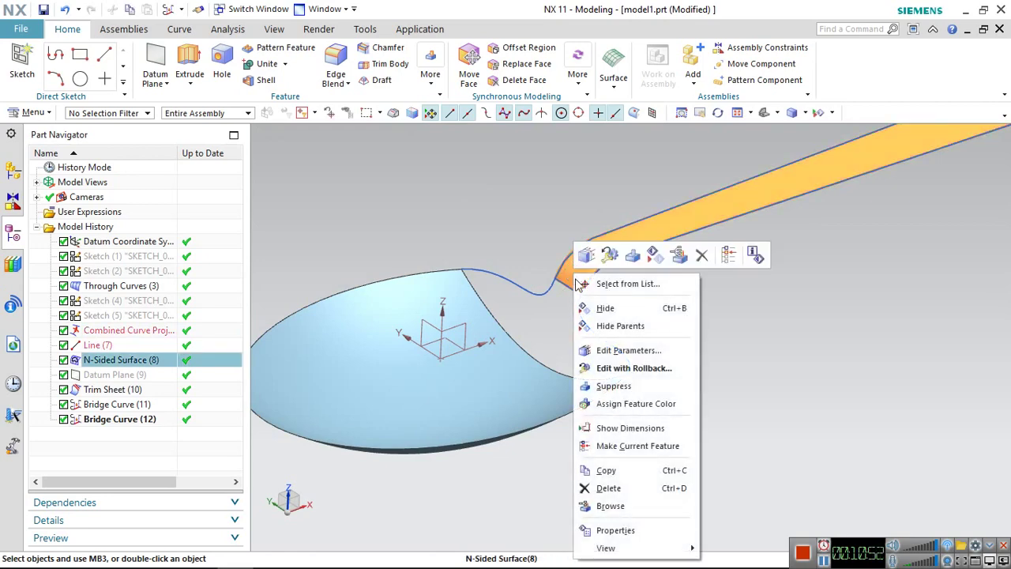
{"action": "right_click", "coordinate": [100, 365]}
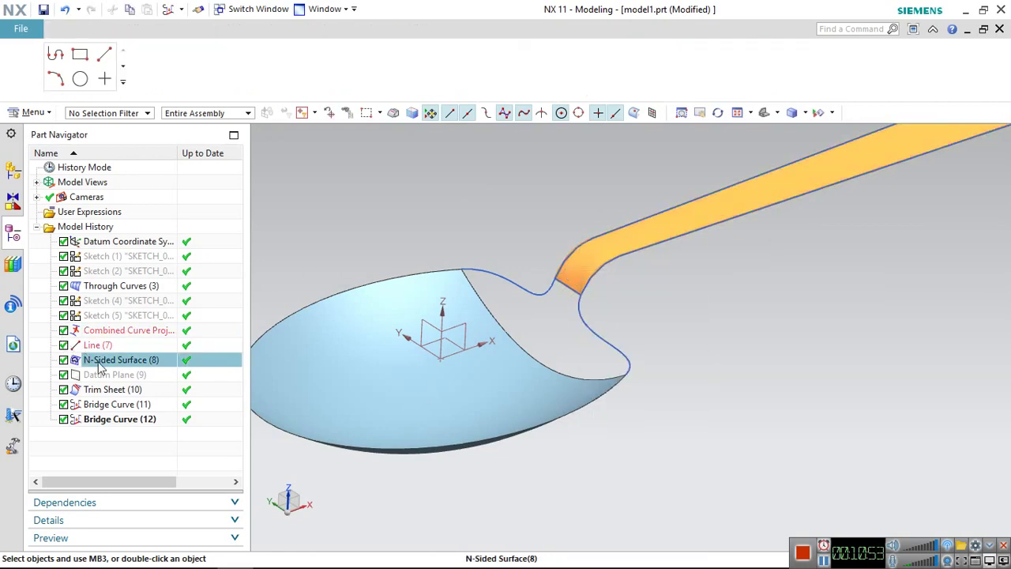
{"action": "left_click", "coordinate": [122, 317]}
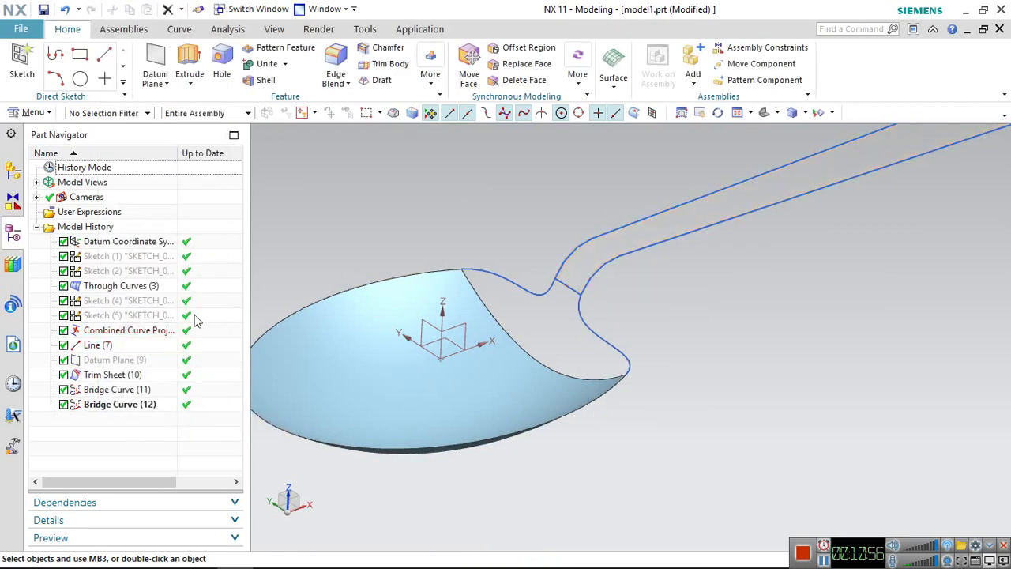
{"action": "right_click", "coordinate": [562, 282]}
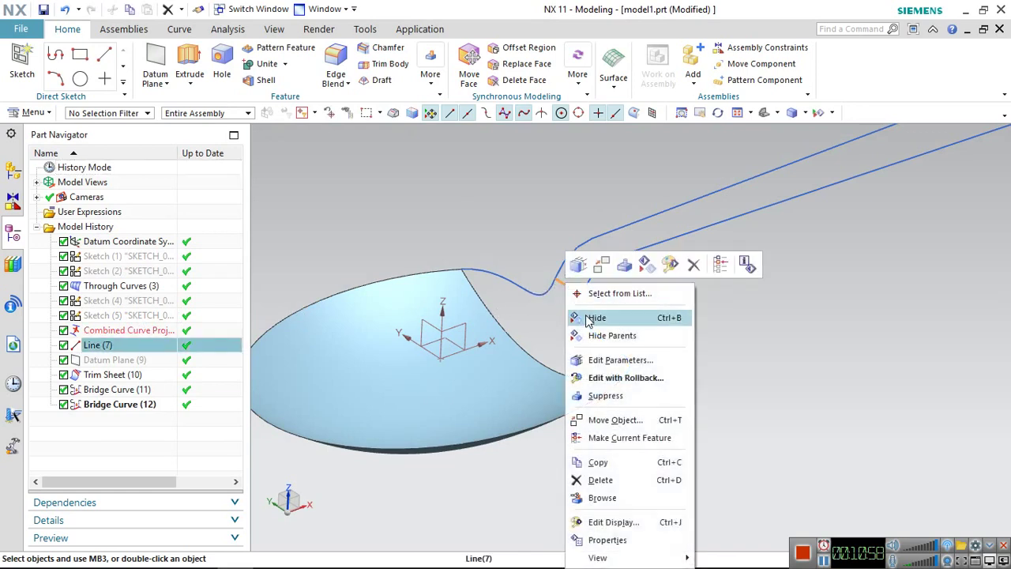
{"action": "left_click", "coordinate": [600, 480]}
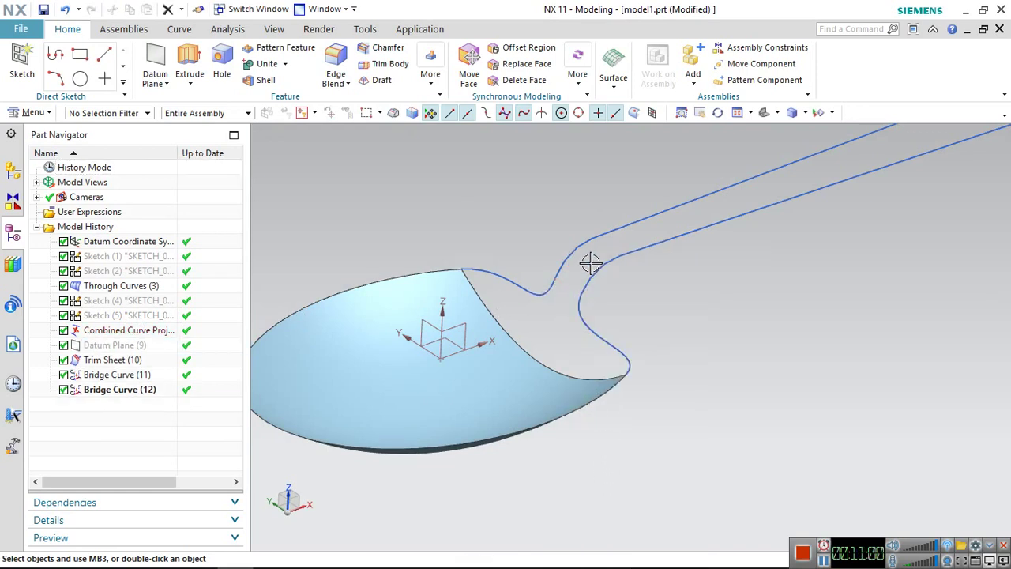
{"action": "scroll", "coordinate": [591, 263], "scroll_direction": "down", "scroll_amount": 2}
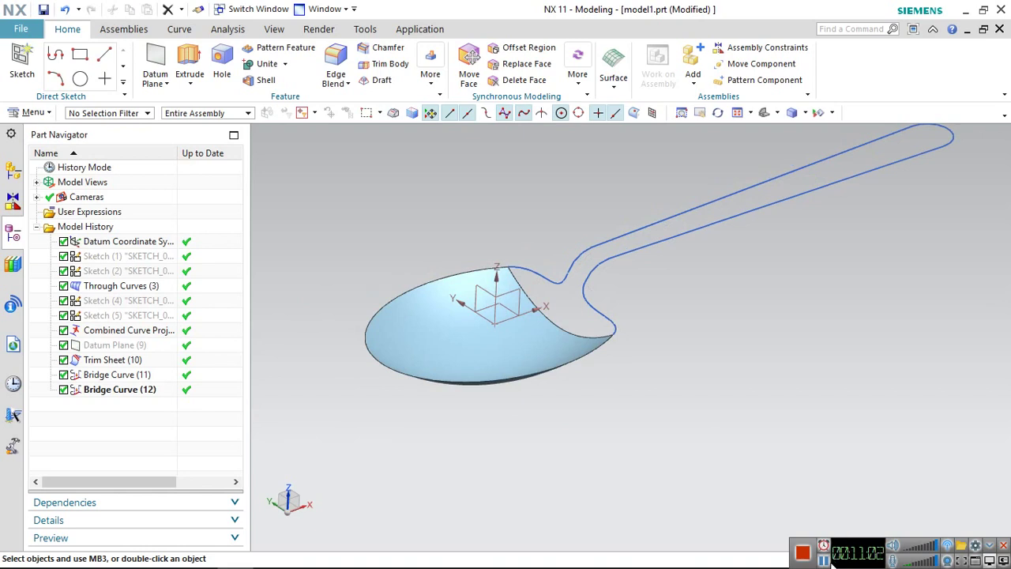
{"action": "middle_click_drag", "start_coordinate": [832, 558], "coordinate": [771, 519]}
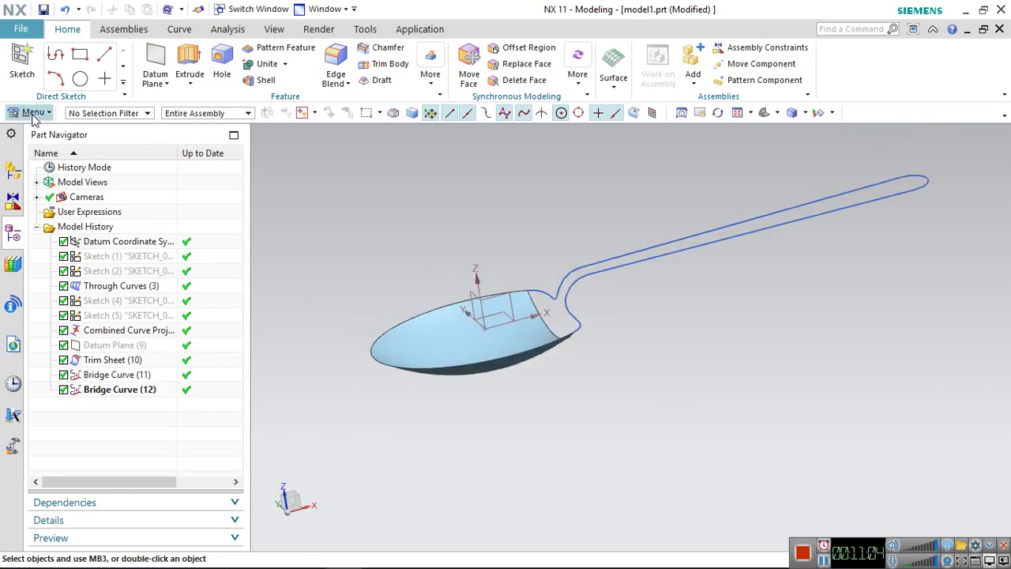
Fill the handle outline and neck with a trimmed N-sided surface that joins the bowl
{"action": "left_click", "coordinate": [32, 112]}
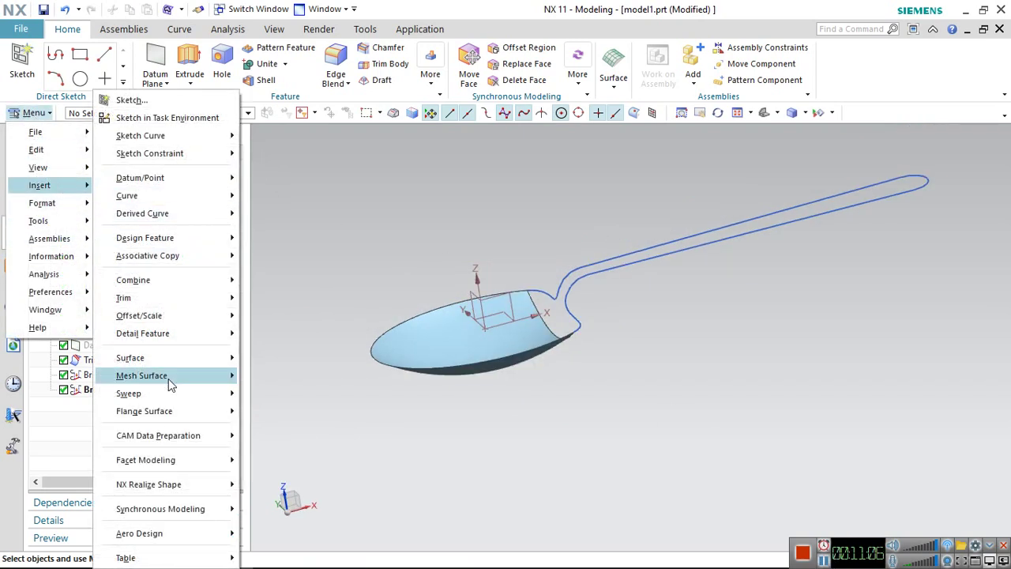
{"action": "mouse_move", "coordinate": [142, 375]}
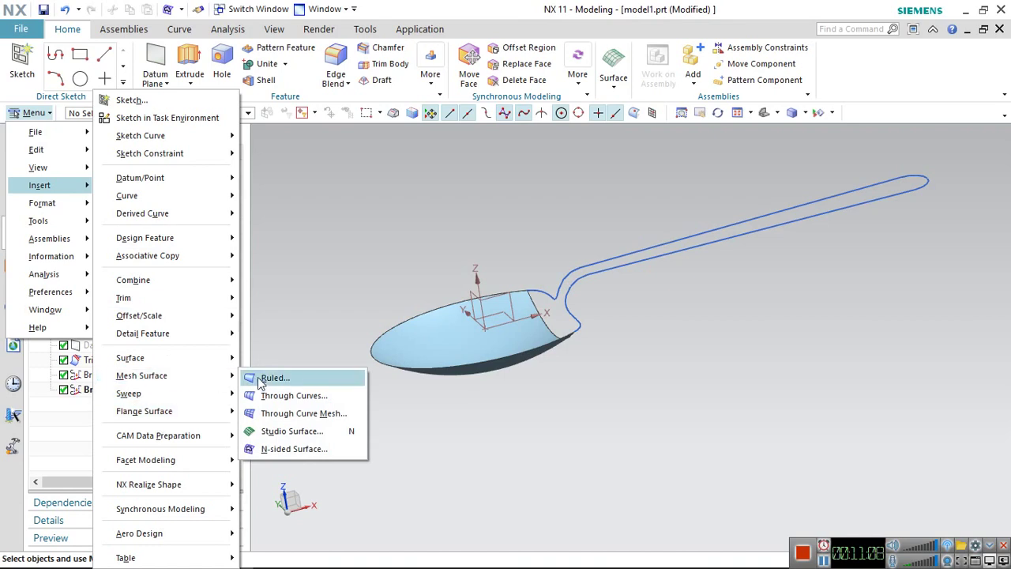
{"action": "left_click", "coordinate": [286, 447]}
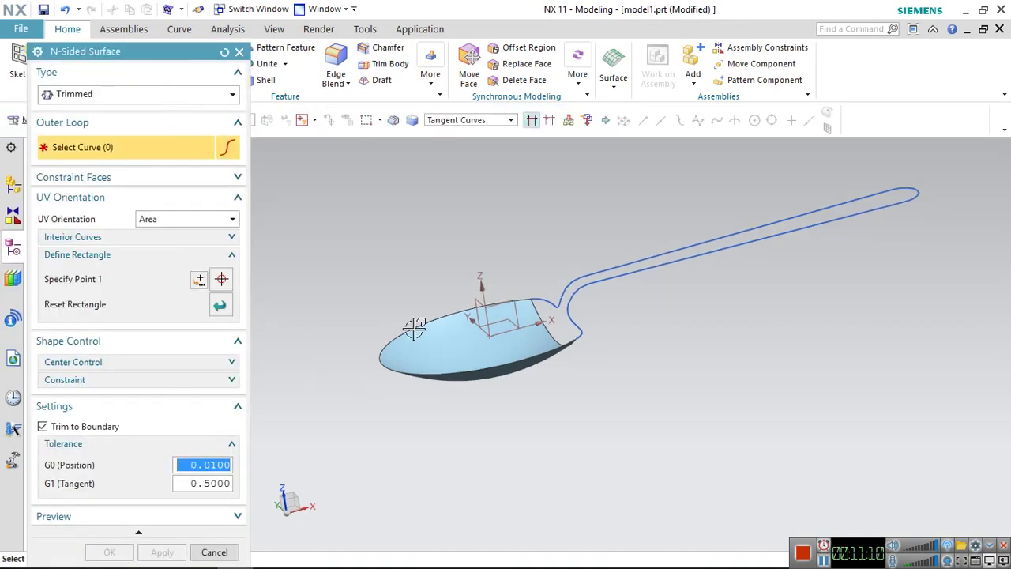
{"action": "left_click", "coordinate": [562, 316]}
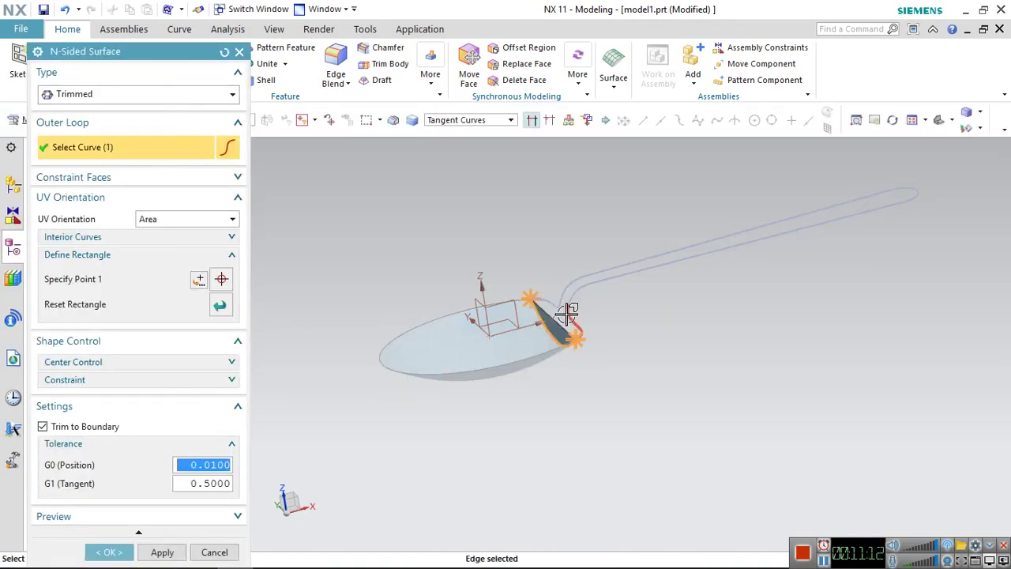
{"action": "left_click", "coordinate": [590, 279]}
{"action": "mouse_move", "coordinate": [616, 375]}
{"action": "middle_mouse_down"}
{"action": "mouse_move", "coordinate": [627, 424]}
{"action": "mouse_move", "coordinate": [594, 337]}
{"action": "middle_mouse_up"}
{"action": "mouse_move", "coordinate": [578, 265]}
{"action": "middle_mouse_down"}
{"action": "mouse_move", "coordinate": [652, 303]}
{"action": "mouse_move", "coordinate": [629, 316]}
{"action": "mouse_move", "coordinate": [591, 250]}
{"action": "mouse_move", "coordinate": [641, 327]}
{"action": "mouse_move", "coordinate": [668, 338]}
{"action": "middle_mouse_up"}
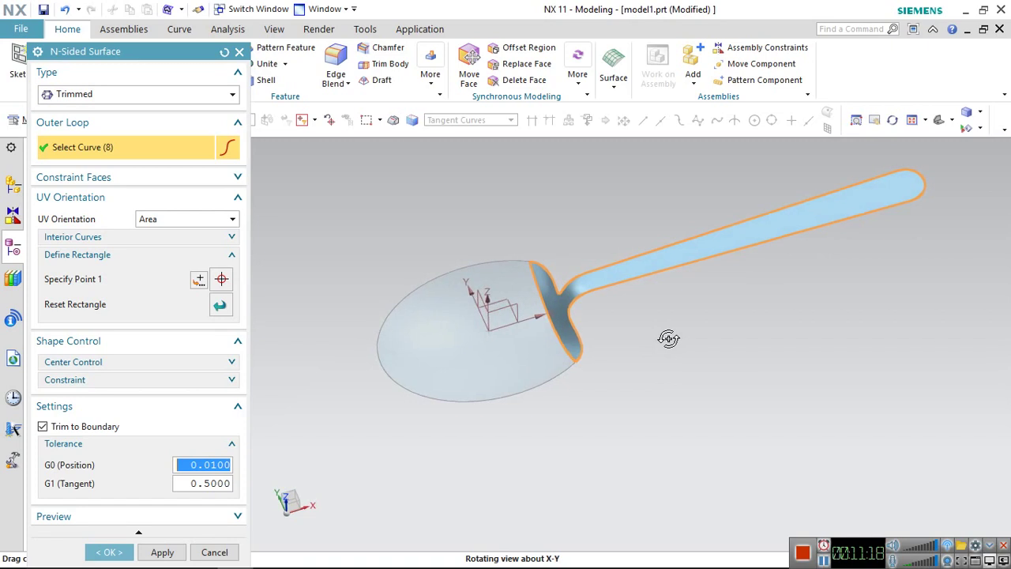
{"action": "left_click", "coordinate": [108, 553]}
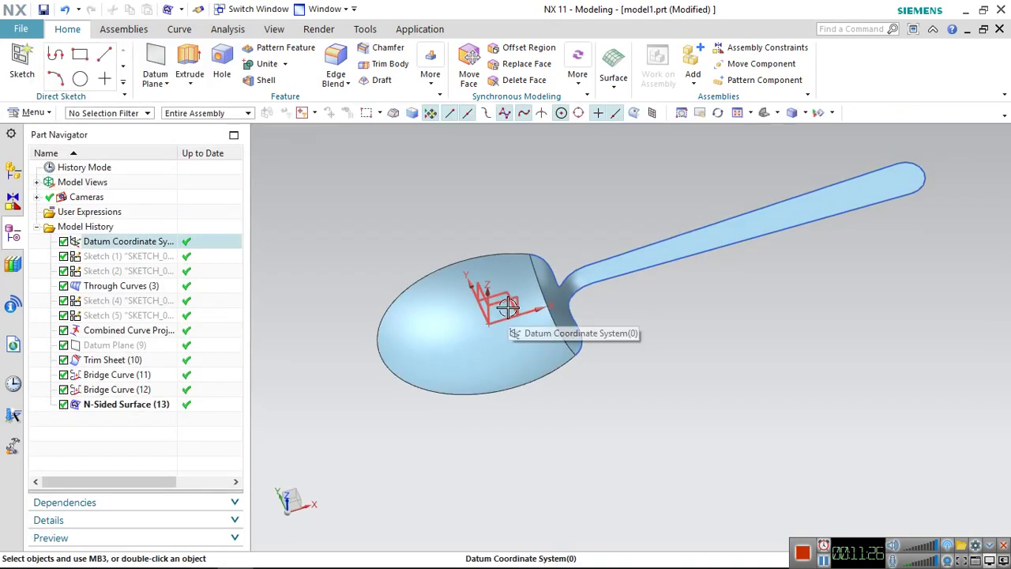
{"action": "left_click", "coordinate": [31, 113]}
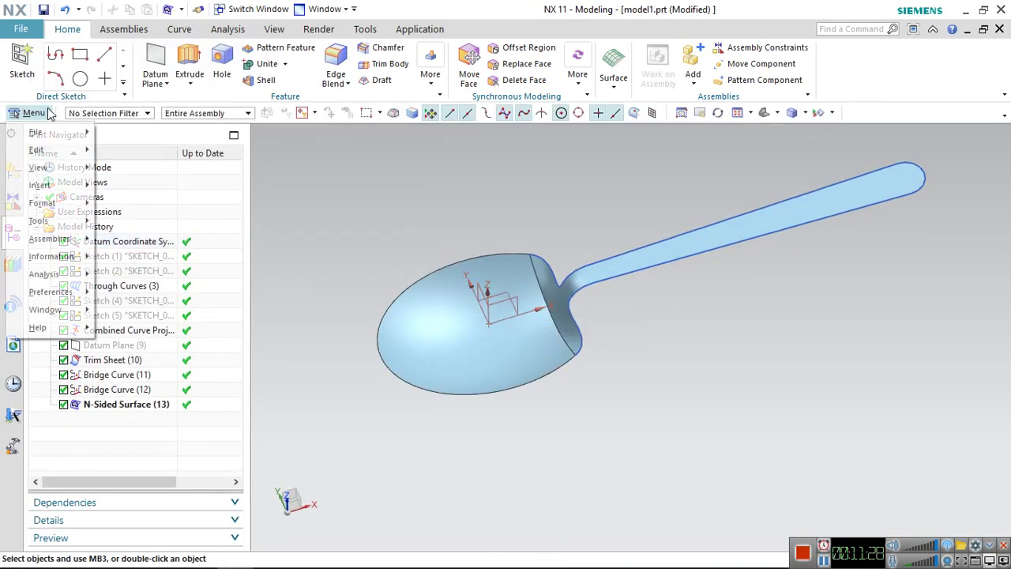
Sew the bowl sheet as target and the handle sheet as tool into one sheet body
{"action": "mouse_move", "coordinate": [133, 280]}
{"action": "left_click", "coordinate": [296, 386]}
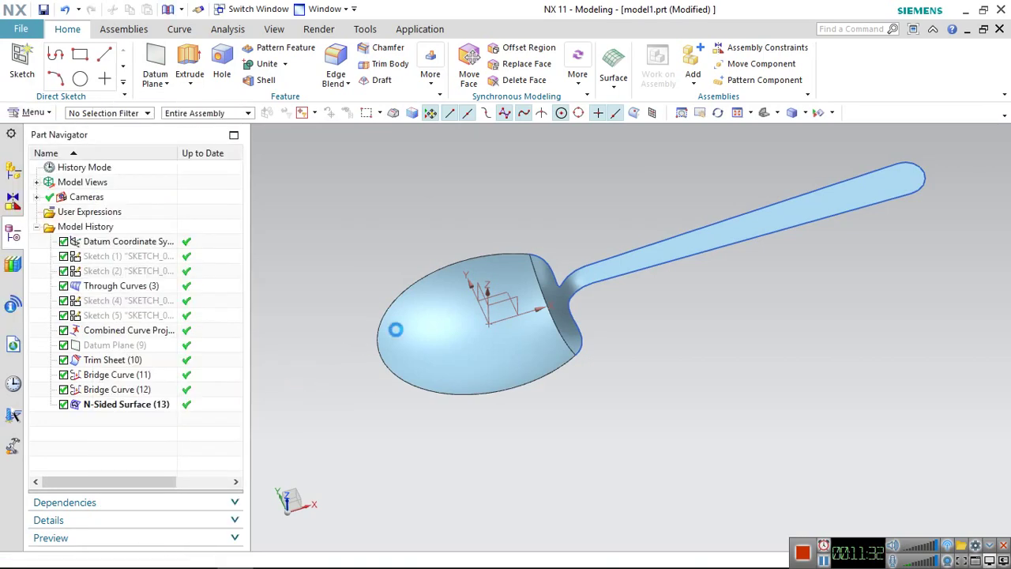
{"action": "left_click", "coordinate": [521, 315]}
{"action": "left_click", "coordinate": [563, 284]}
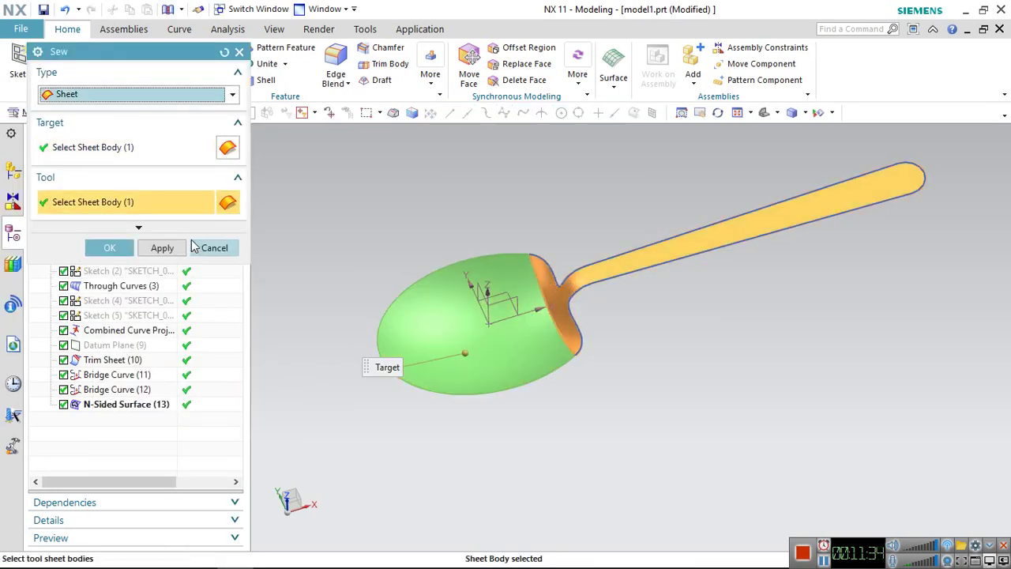
{"action": "left_click", "coordinate": [109, 250]}
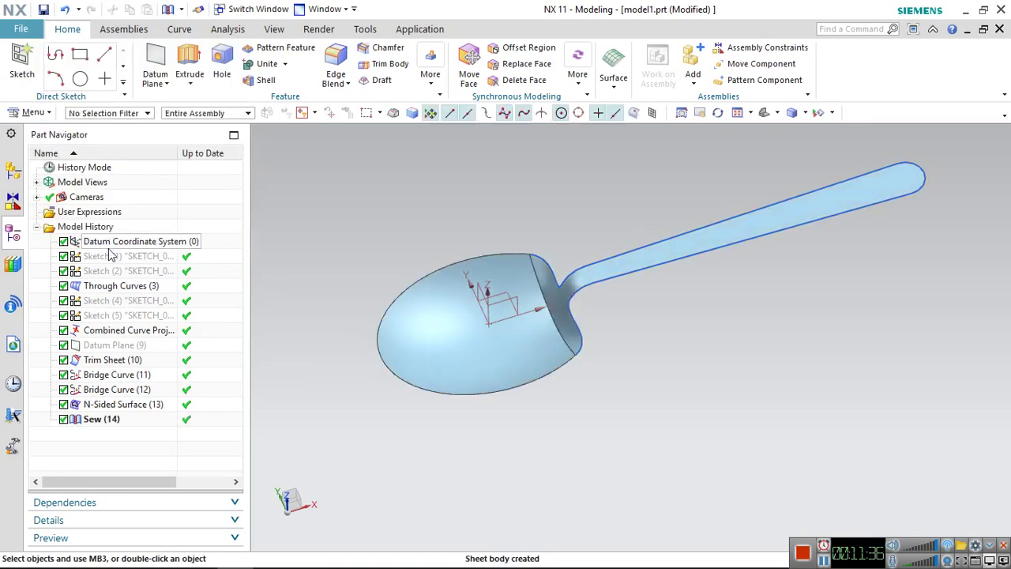
{"action": "left_click", "coordinate": [32, 112]}
{"action": "mouse_move", "coordinate": [139, 315]}
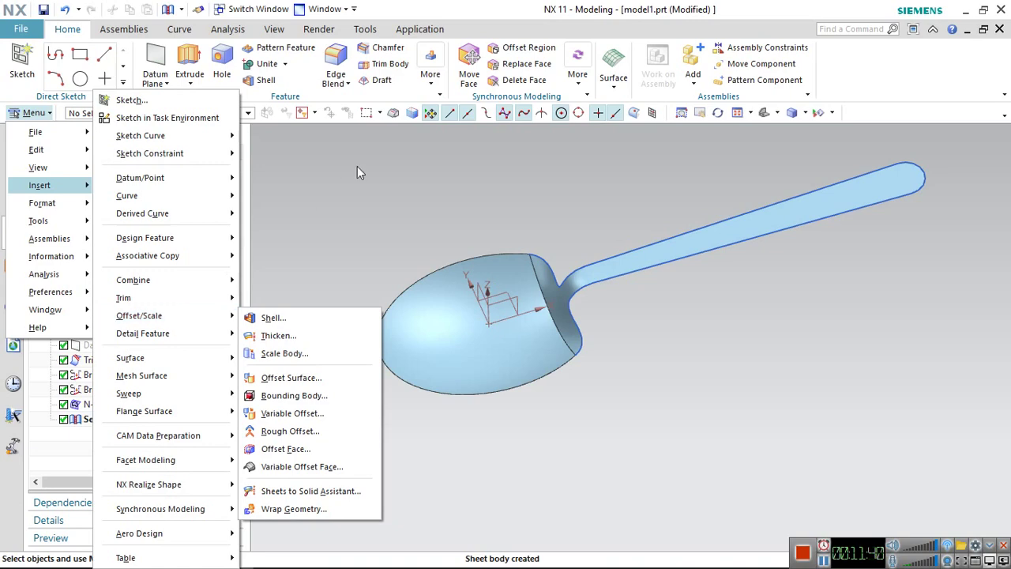
Thicken the sewn spoon surface with offsets 0 and 2 mm to make a solid
{"action": "left_click", "coordinate": [397, 120]}
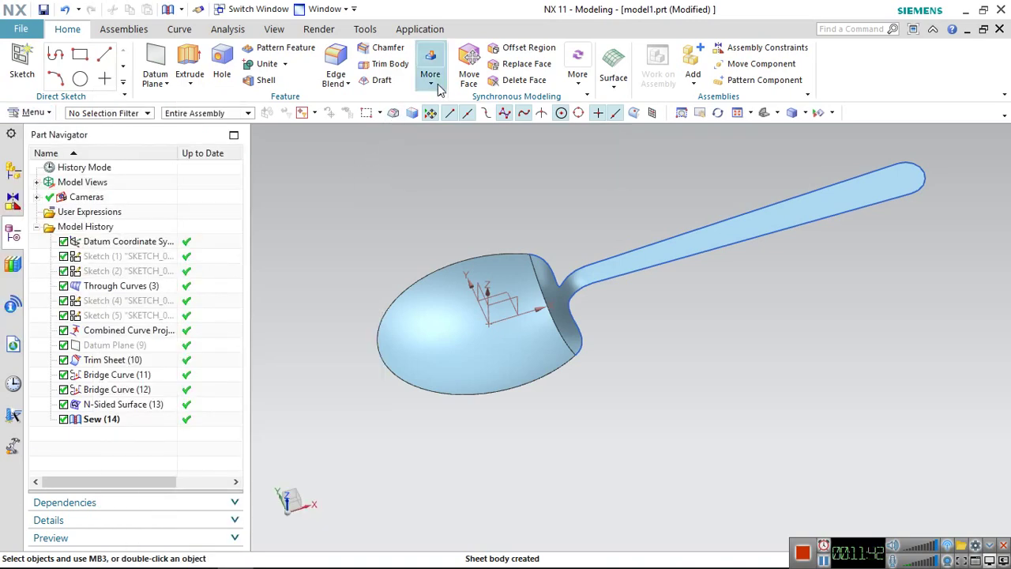
{"action": "left_click", "coordinate": [439, 82]}
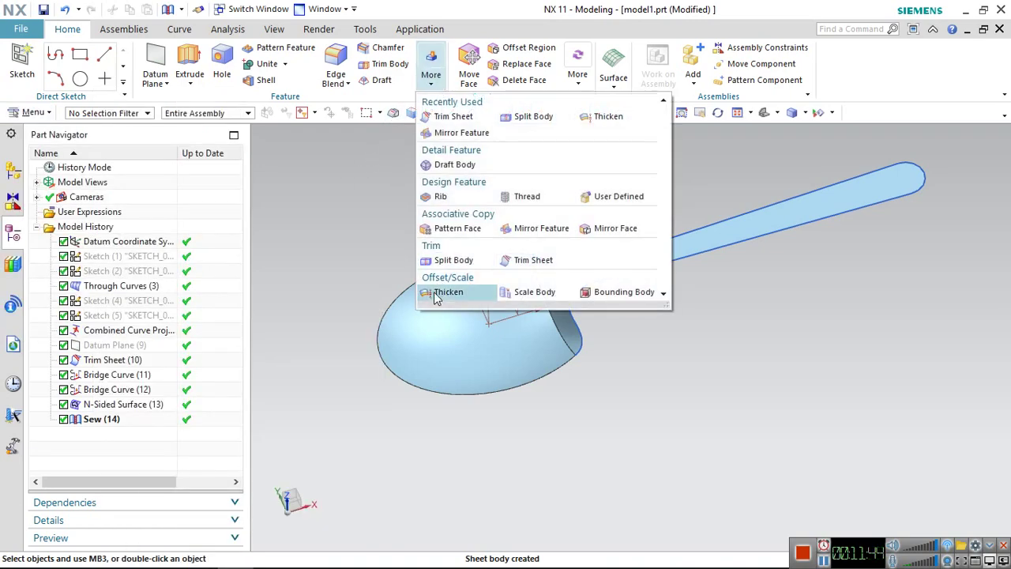
{"action": "left_click", "coordinate": [441, 292]}
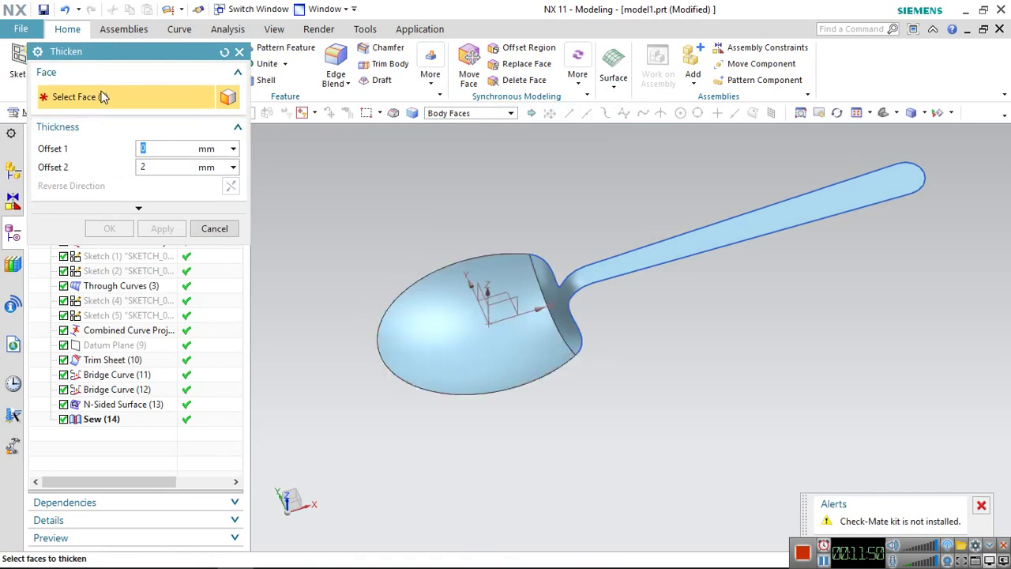
{"action": "left_click", "coordinate": [463, 337]}
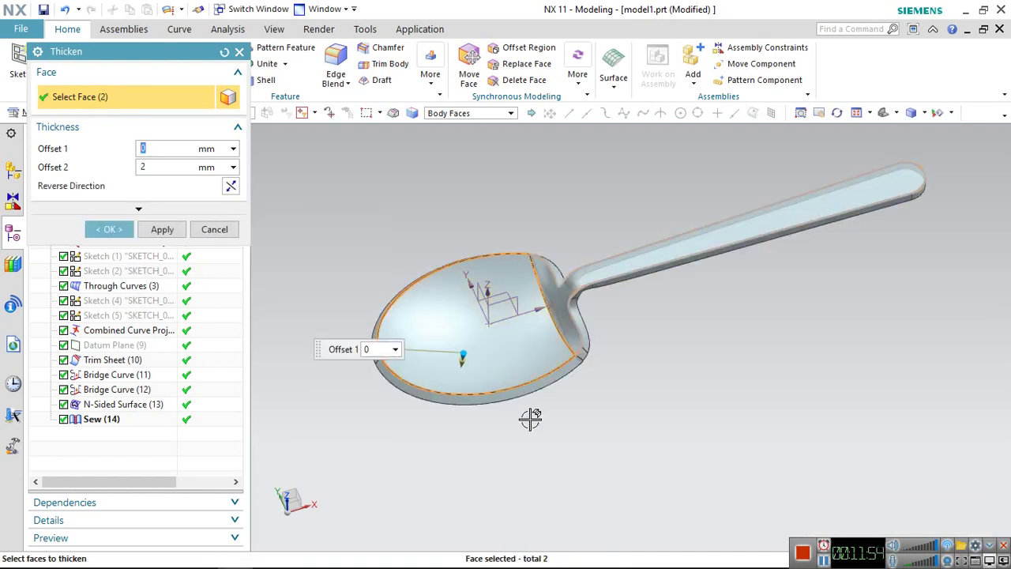
{"action": "middle_click_drag", "start_coordinate": [530, 419], "coordinate": [541, 396]}
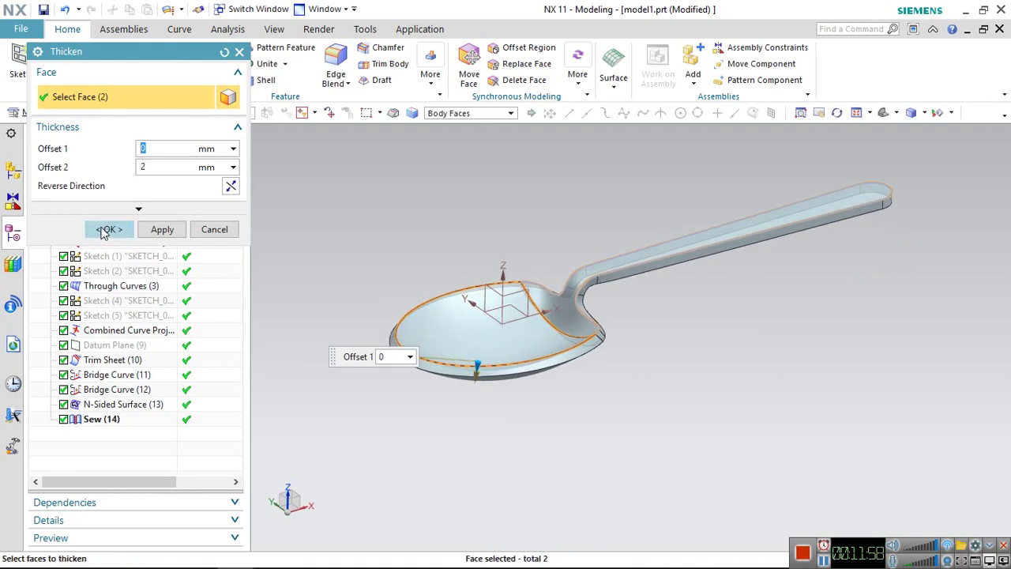
{"action": "left_click", "coordinate": [101, 228]}
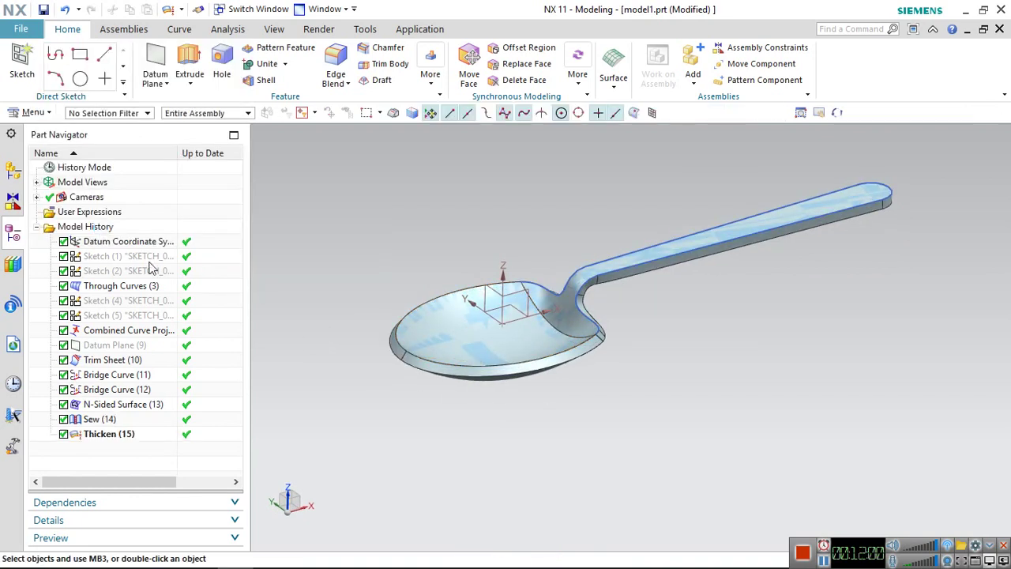
{"action": "middle_click_drag", "start_coordinate": [409, 276], "coordinate": [395, 276]}
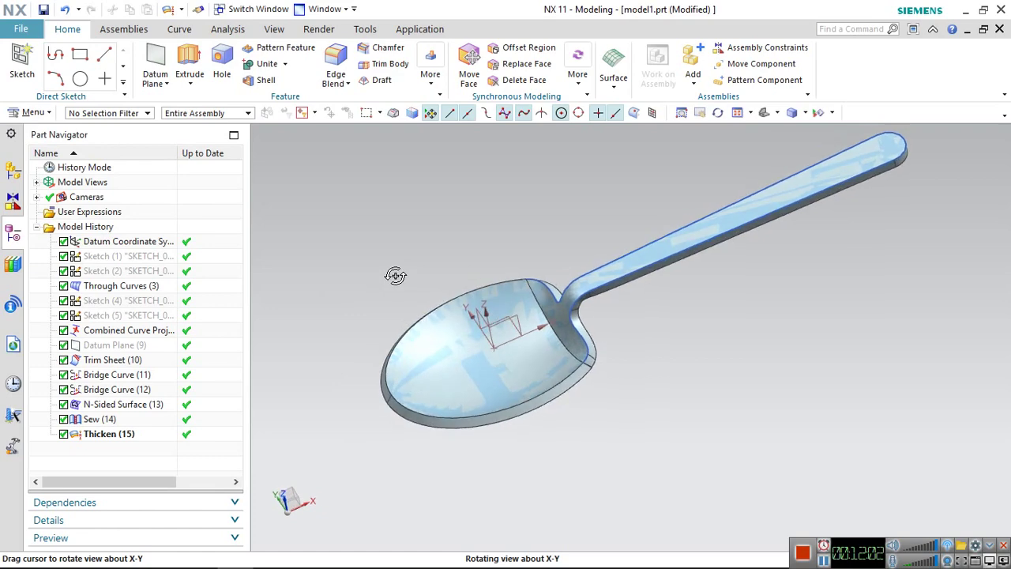
Hide the leftover Sew (14) sheet body
{"action": "left_click", "coordinate": [104, 407]}
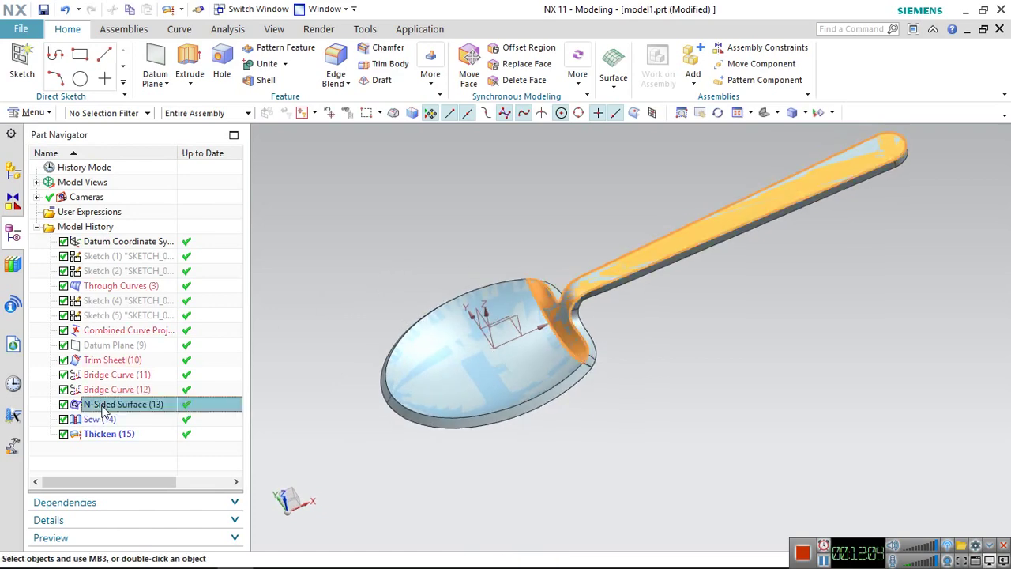
{"action": "right_click", "coordinate": [98, 422]}
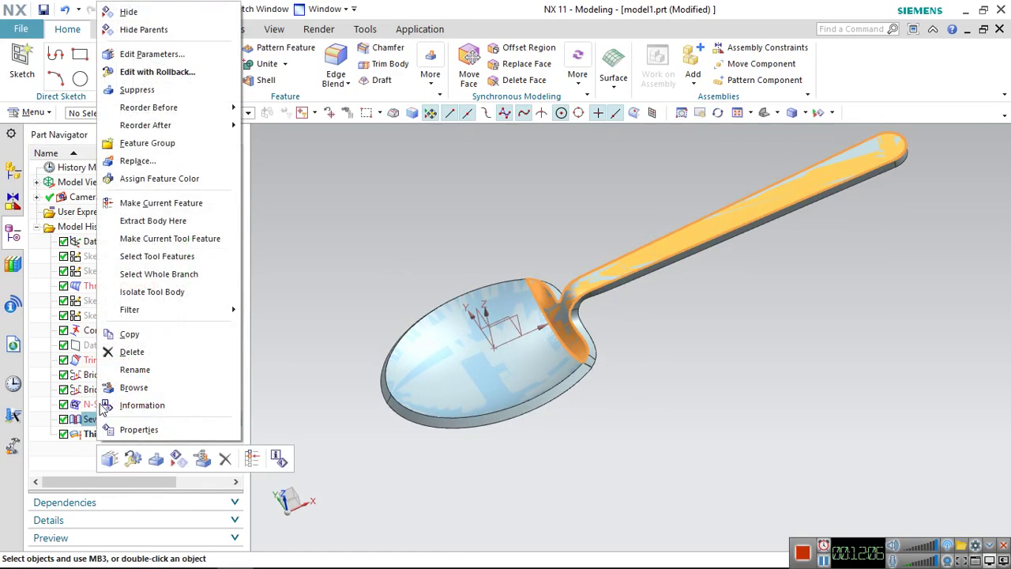
{"action": "left_click", "coordinate": [150, 12]}
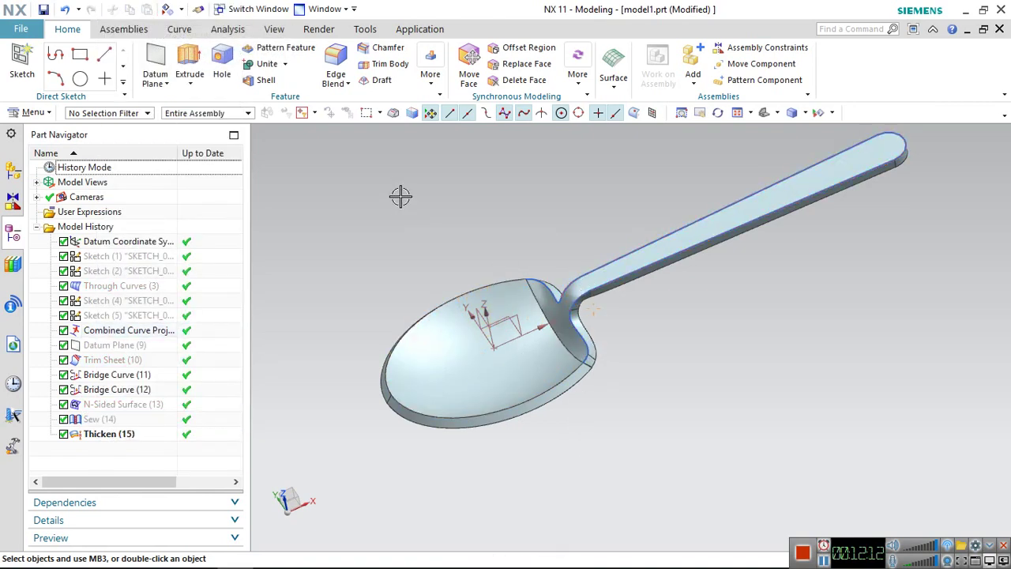
Hide all curves by type in Show and Hide, then return to the Home tab
{"action": "left_click", "coordinate": [281, 35]}
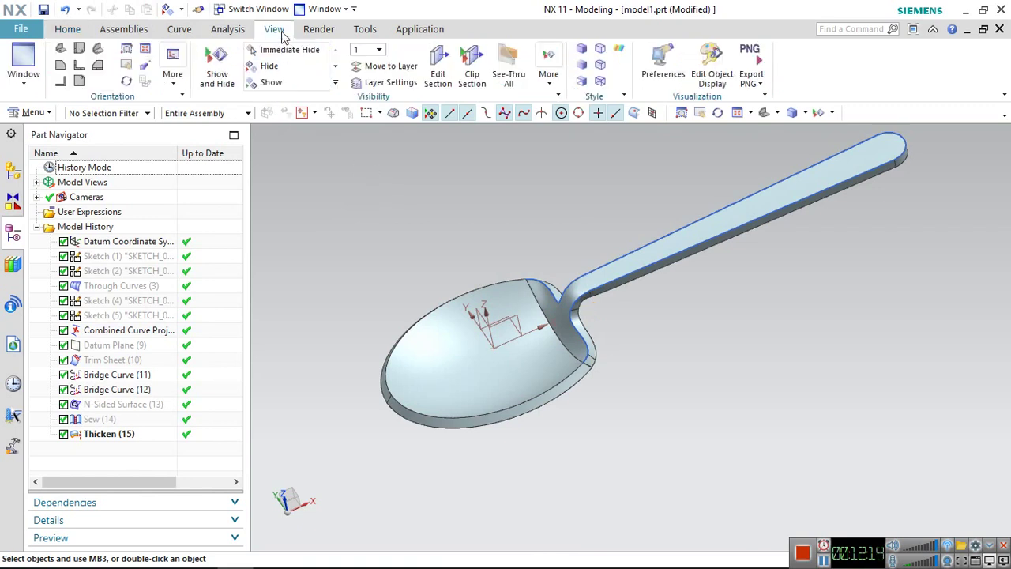
{"action": "left_click", "coordinate": [216, 67]}
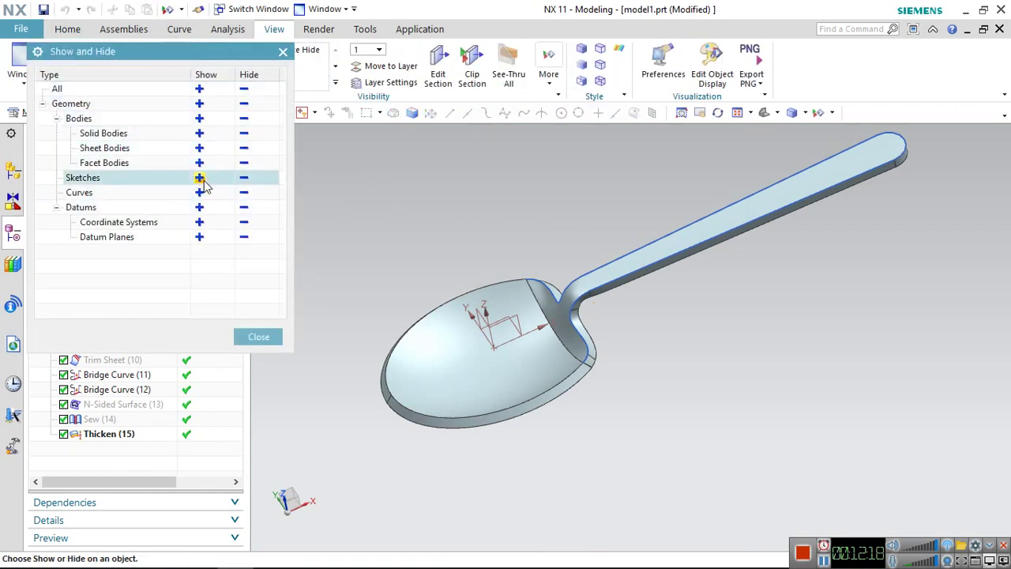
{"action": "left_click", "coordinate": [244, 195]}
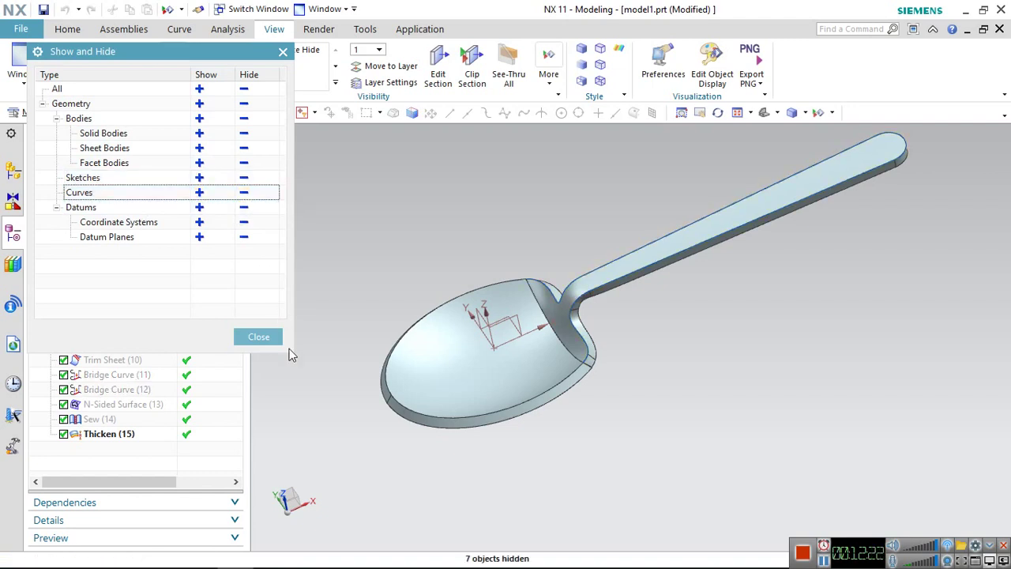
{"action": "left_click", "coordinate": [262, 338]}
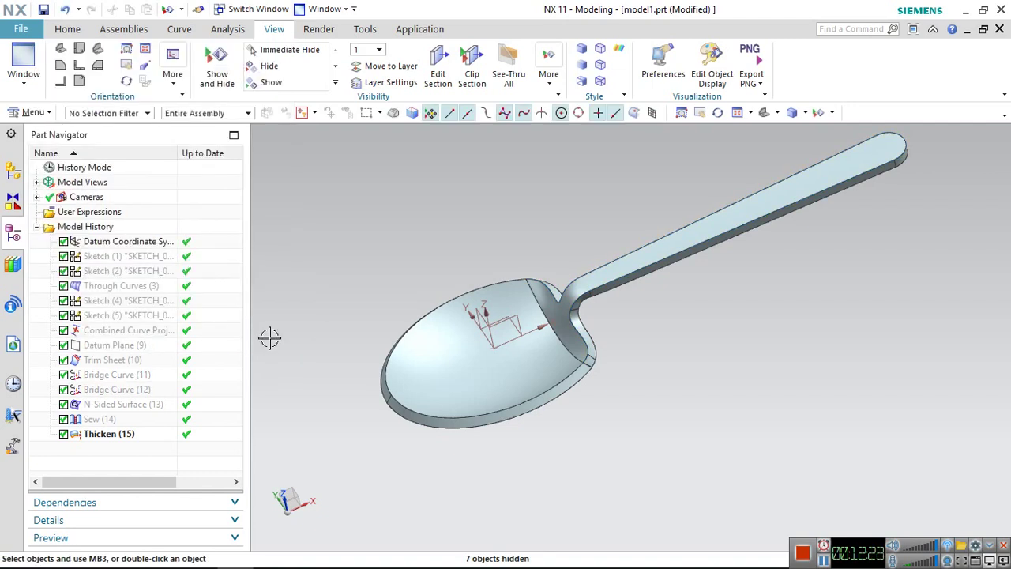
{"action": "left_click", "coordinate": [67, 29]}
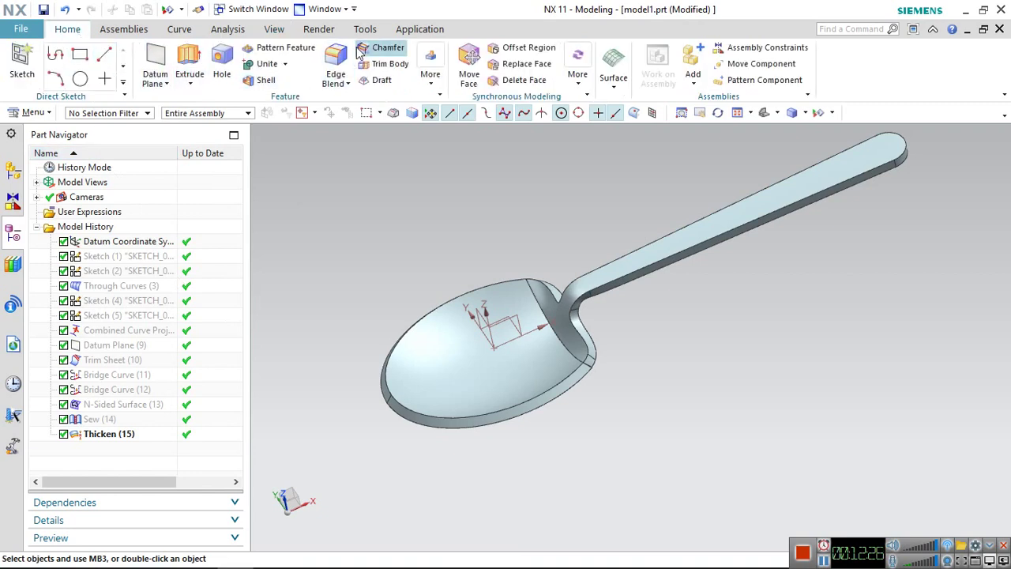
Start a 0.4 mm edge blend on the bowl's top rim edge, dismissing the failure alert
{"action": "left_click", "coordinate": [335, 65]}
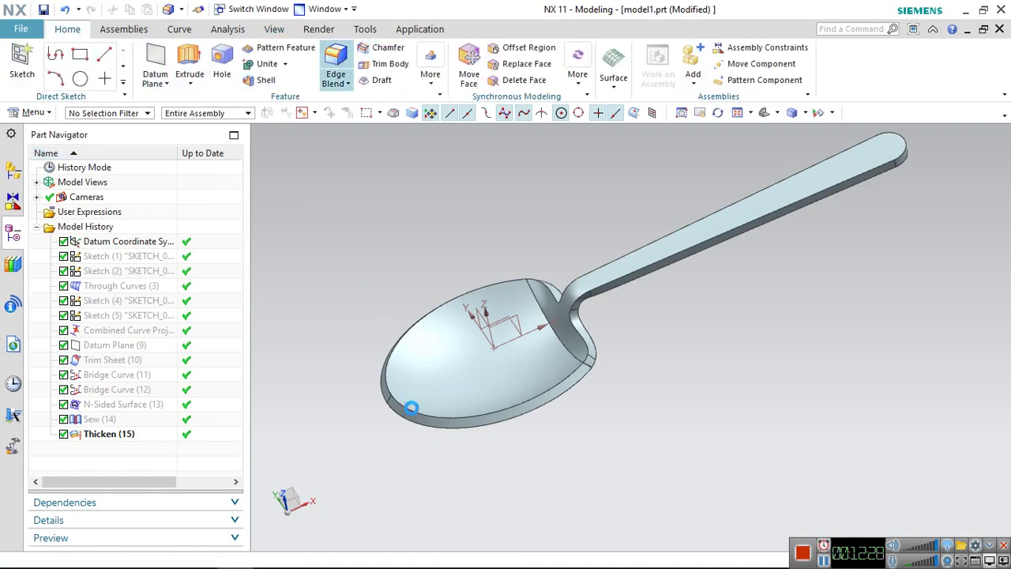
{"action": "left_click", "coordinate": [405, 406]}
{"action": "type", "text": "0.4"}
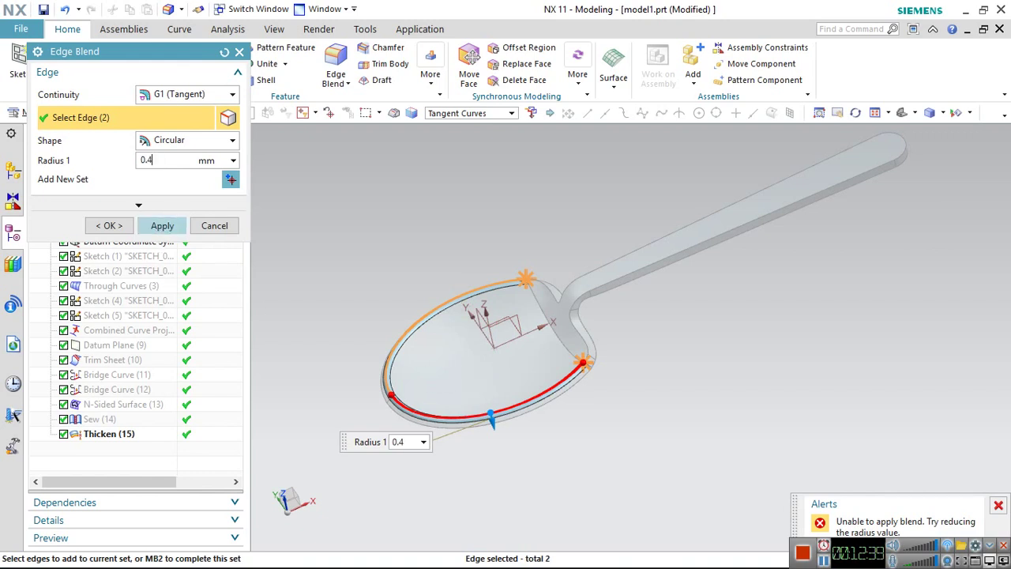
{"action": "left_click", "coordinate": [162, 226]}
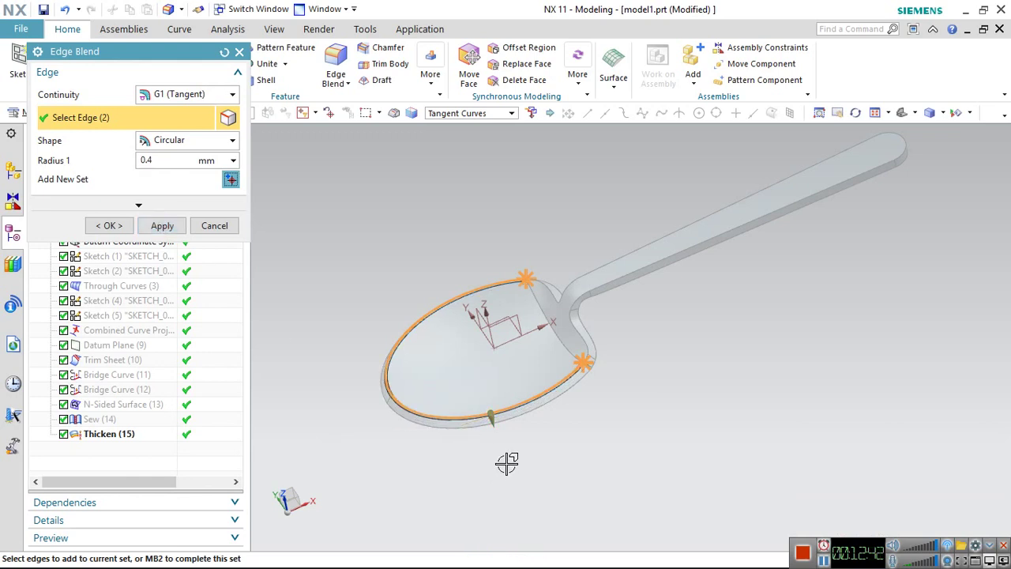
Add the lower outer rim, inner rim and upper neck edge chains to the blend
{"action": "middle_click_drag", "start_coordinate": [507, 463], "coordinate": [541, 433]}
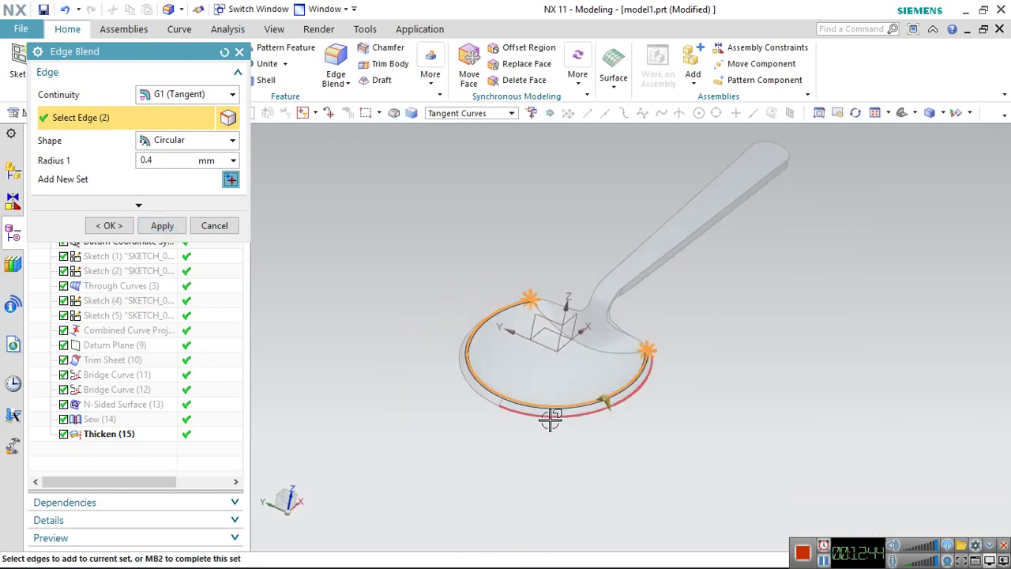
{"action": "left_click", "coordinate": [484, 402]}
{"action": "left_click", "coordinate": [483, 402]}
{"action": "middle_click_drag", "start_coordinate": [521, 444], "coordinate": [473, 453]}
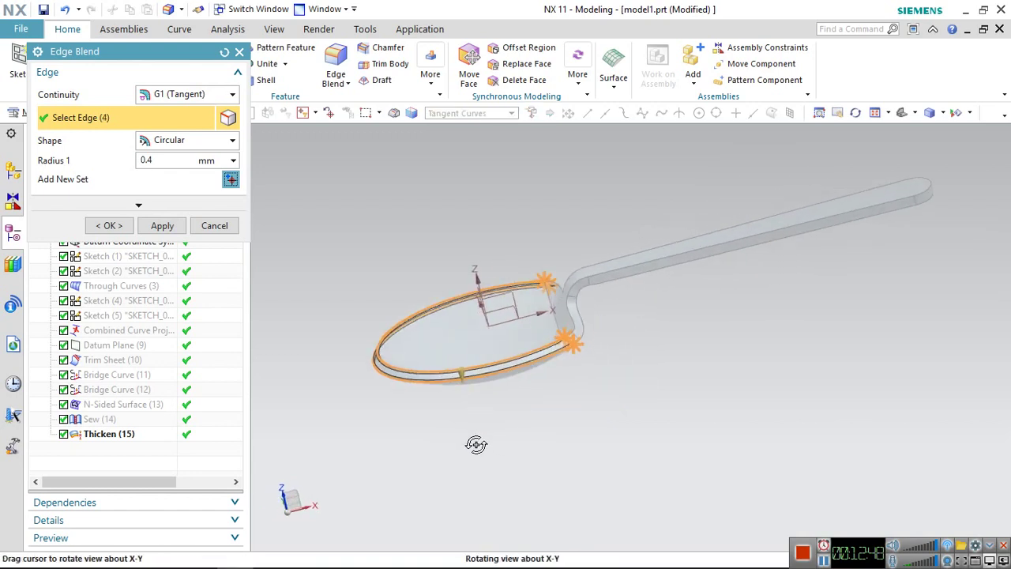
{"action": "left_click", "coordinate": [568, 331]}
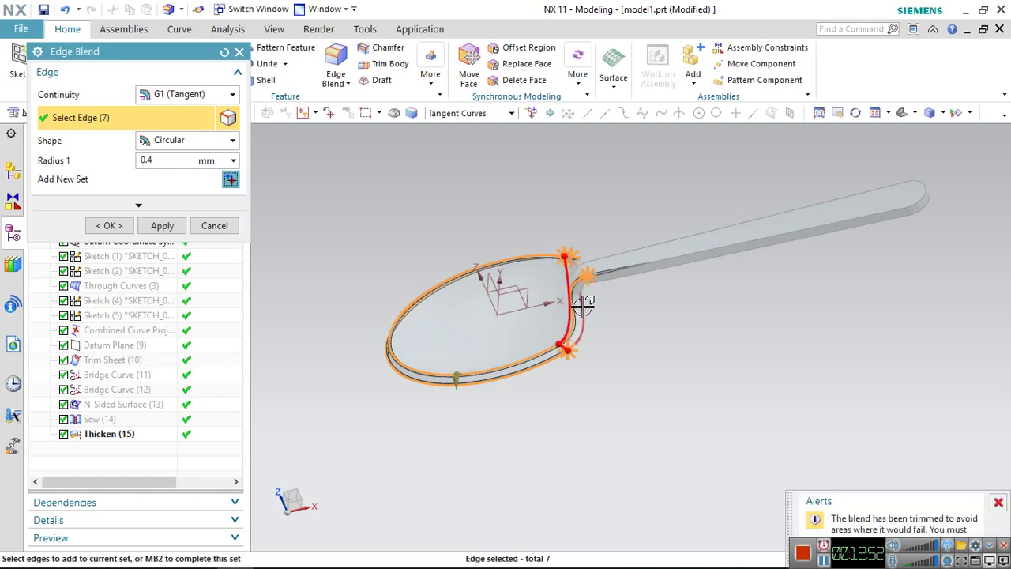
{"action": "middle_click_drag", "start_coordinate": [668, 303], "coordinate": [705, 315]}
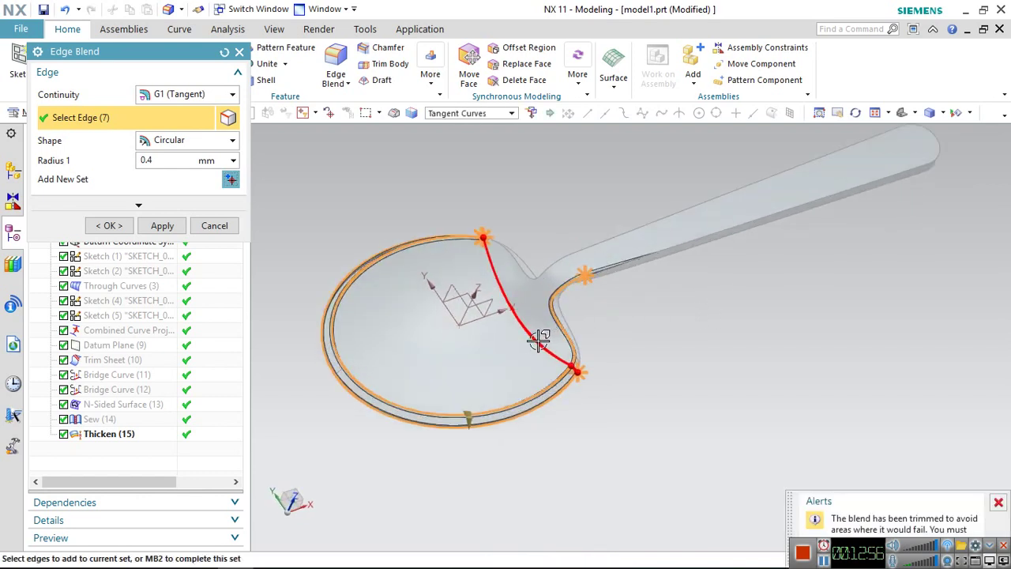
{"action": "left_click", "coordinate": [551, 320], "text": "shift"}
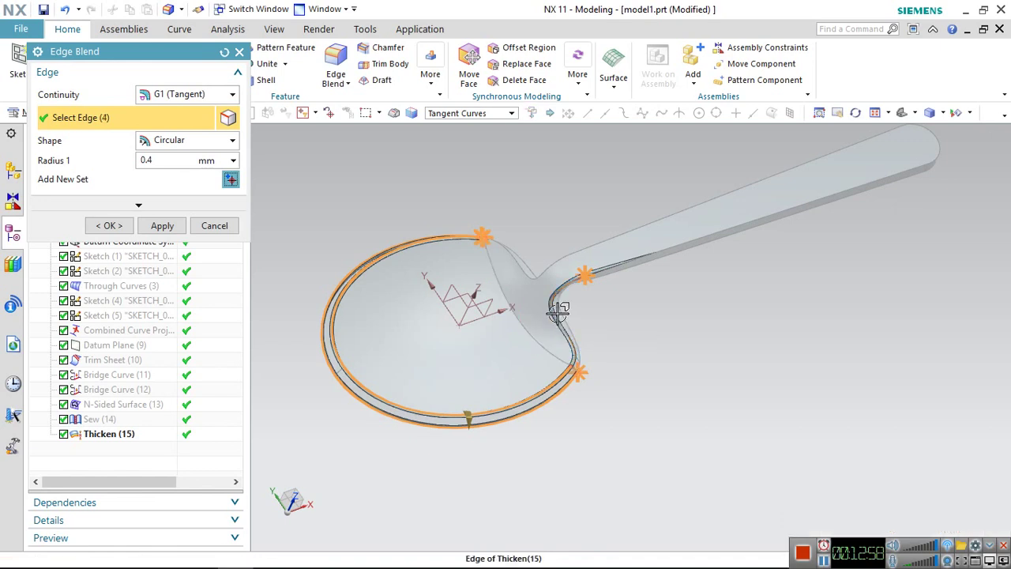
{"action": "left_click", "coordinate": [509, 252]}
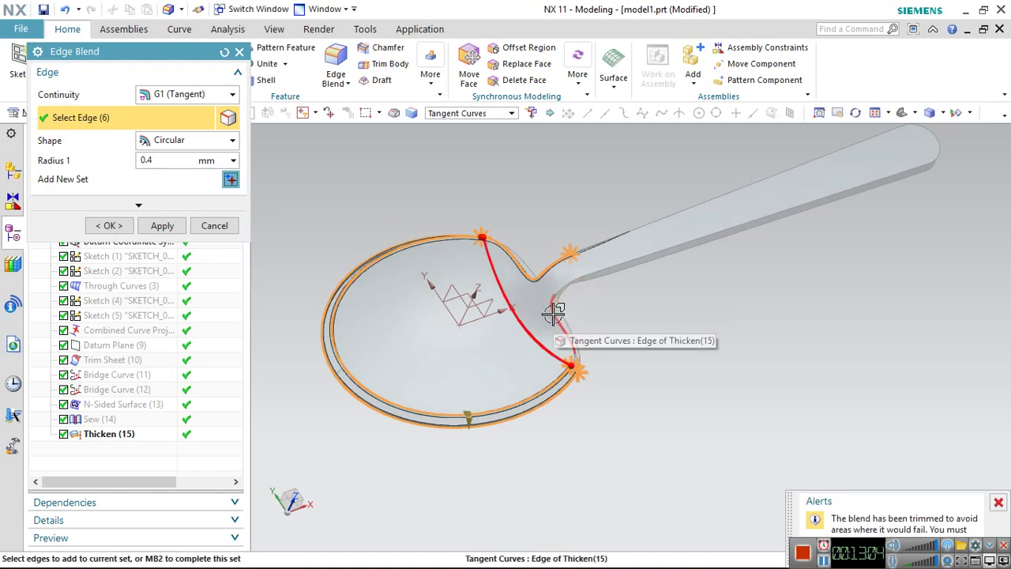
Add more neck, handle outline, tangent rim and bowl edges to the 0.4 mm blend
{"action": "left_click", "coordinate": [553, 314]}
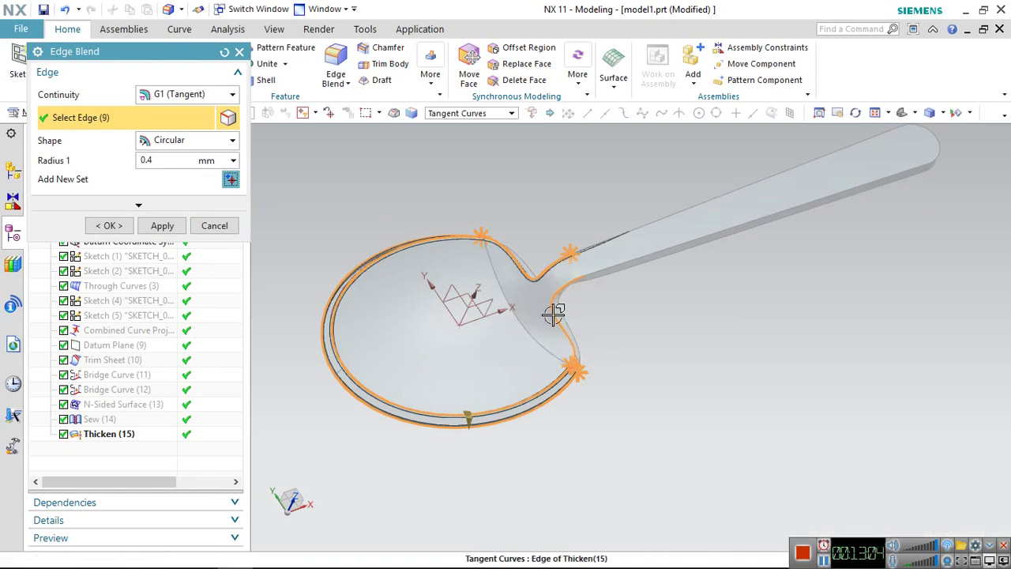
{"action": "left_click", "coordinate": [608, 268]}
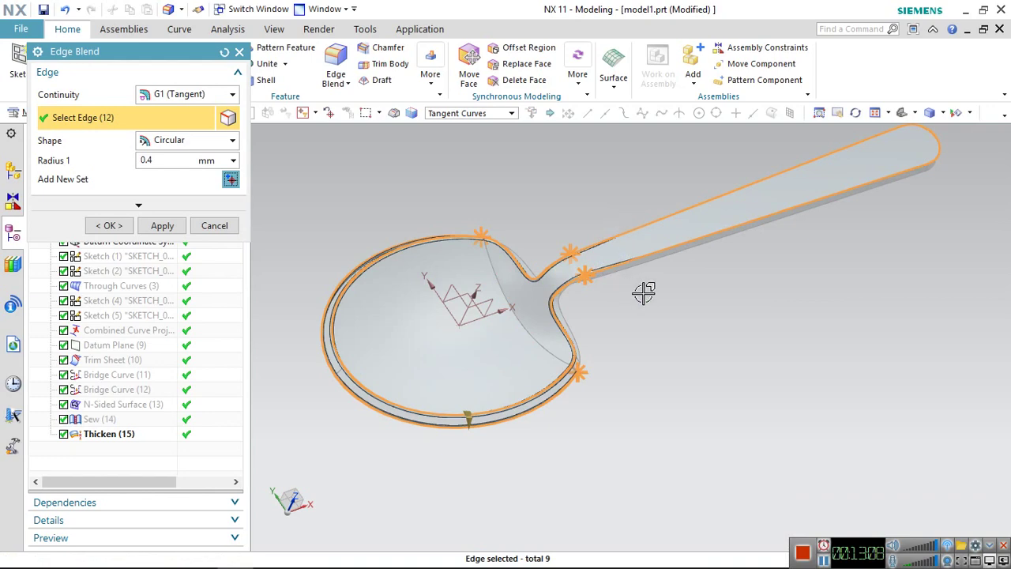
{"action": "middle_click_drag", "start_coordinate": [616, 226], "coordinate": [595, 196]}
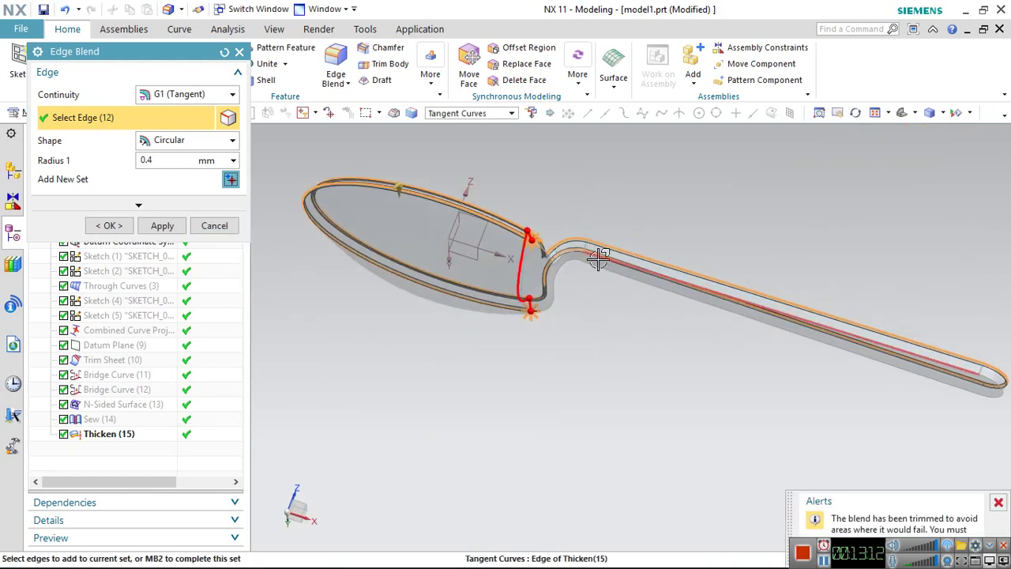
{"action": "mouse_move", "coordinate": [636, 334]}
{"action": "middle_mouse_down"}
{"action": "mouse_move", "coordinate": [651, 308]}
{"action": "mouse_move", "coordinate": [638, 286]}
{"action": "middle_mouse_up"}
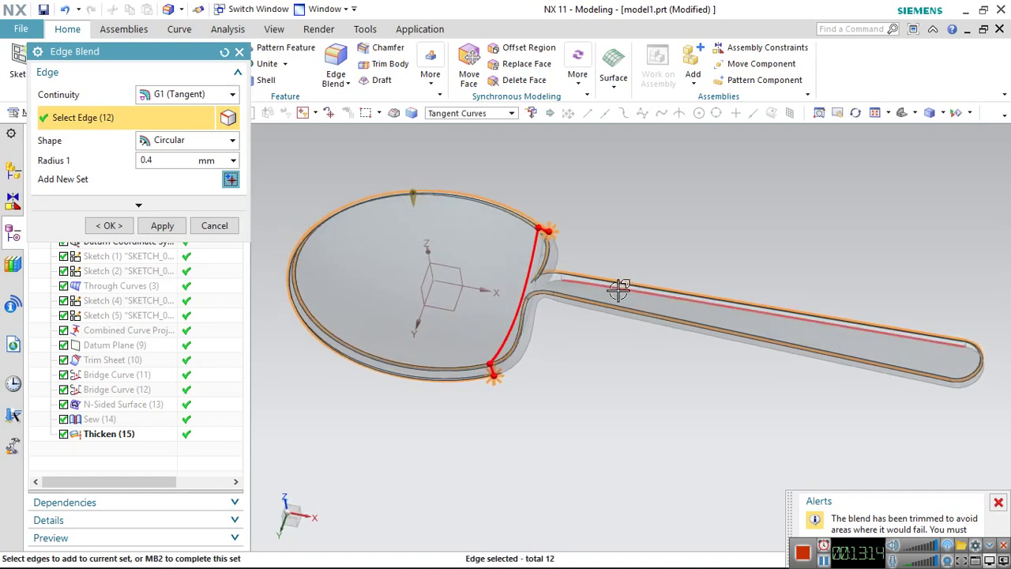
{"action": "left_click", "coordinate": [618, 290]}
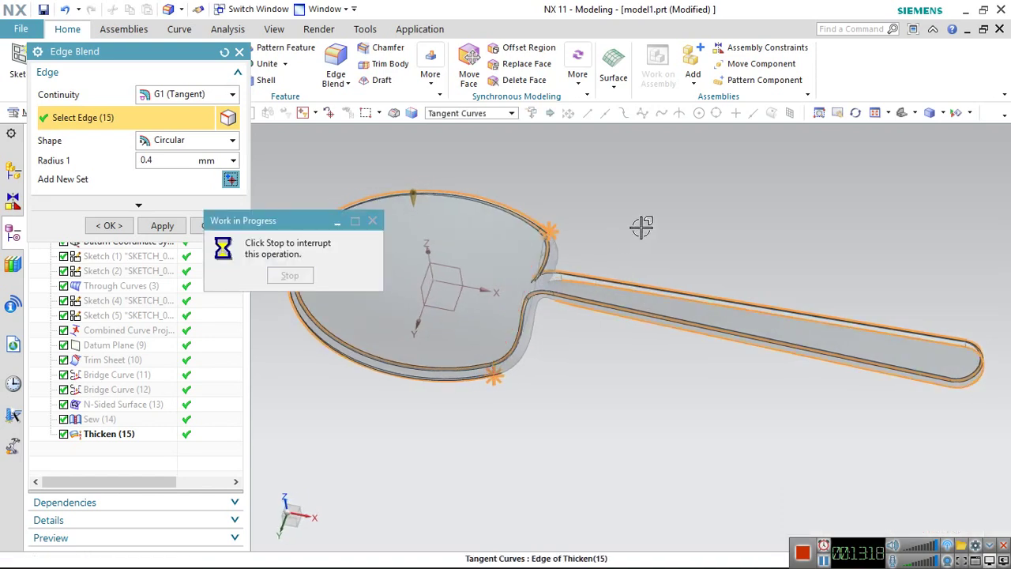
{"action": "middle_click_drag", "start_coordinate": [642, 227], "coordinate": [580, 282]}
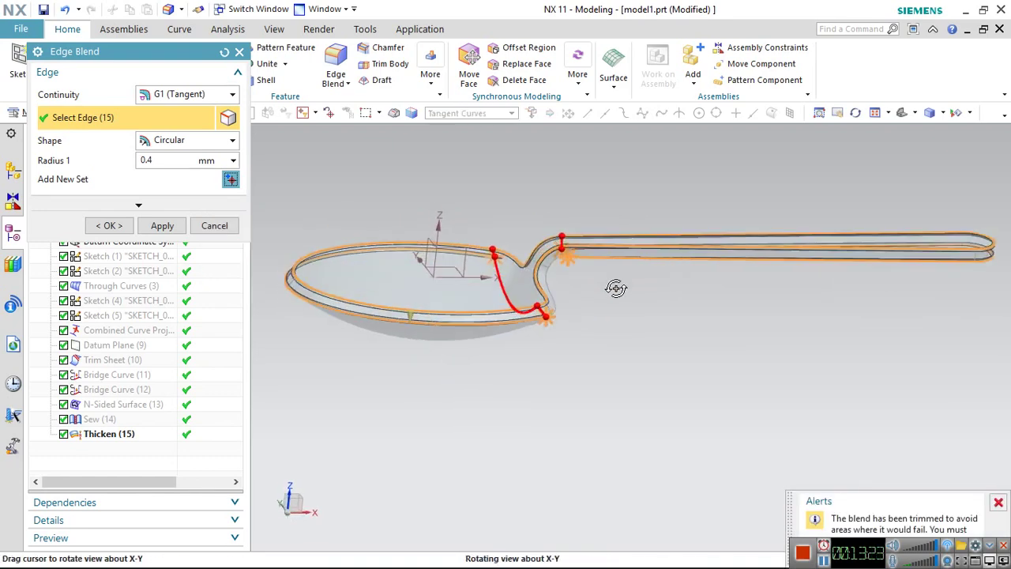
{"action": "left_click", "coordinate": [549, 265]}
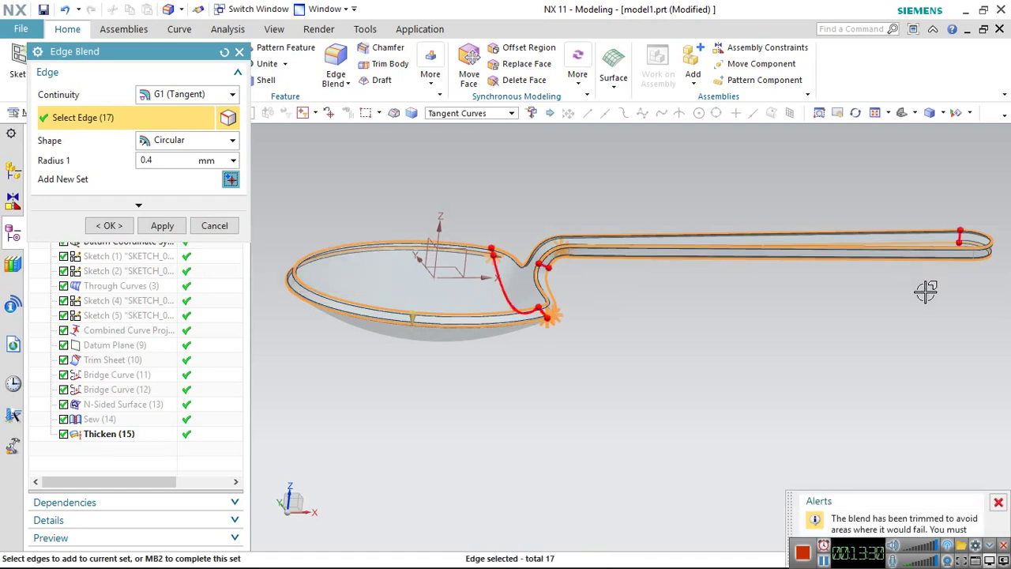
{"action": "middle_click_drag", "start_coordinate": [907, 300], "coordinate": [814, 401]}
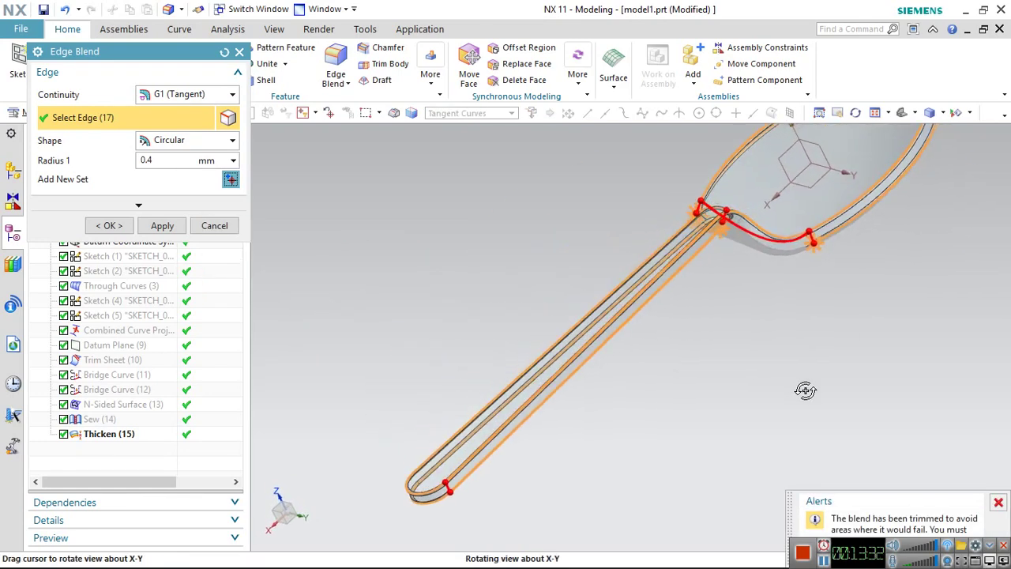
{"action": "left_click", "coordinate": [752, 242]}
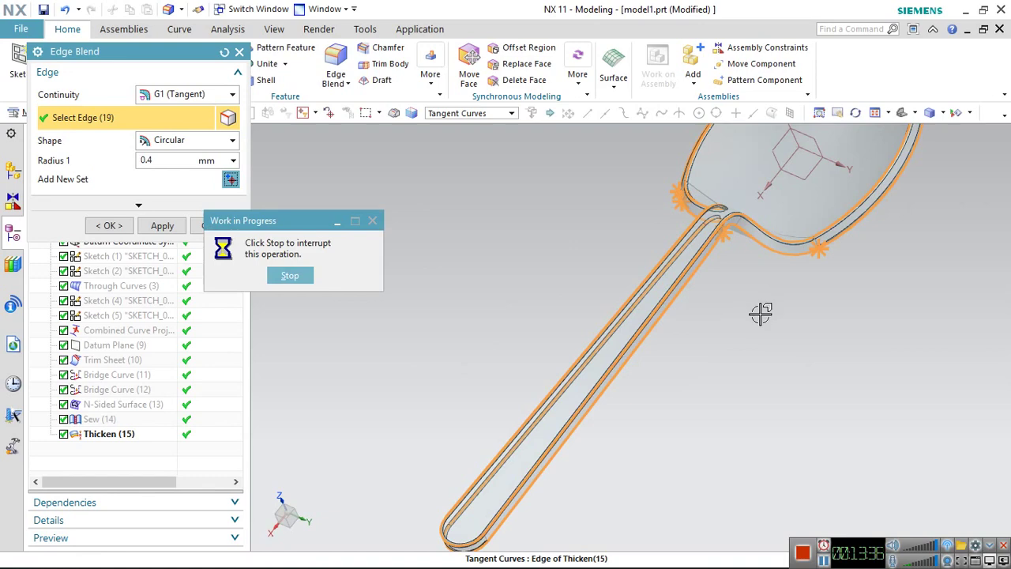
{"action": "scroll", "coordinate": [760, 314], "scroll_direction": "down", "scroll_amount": 1}
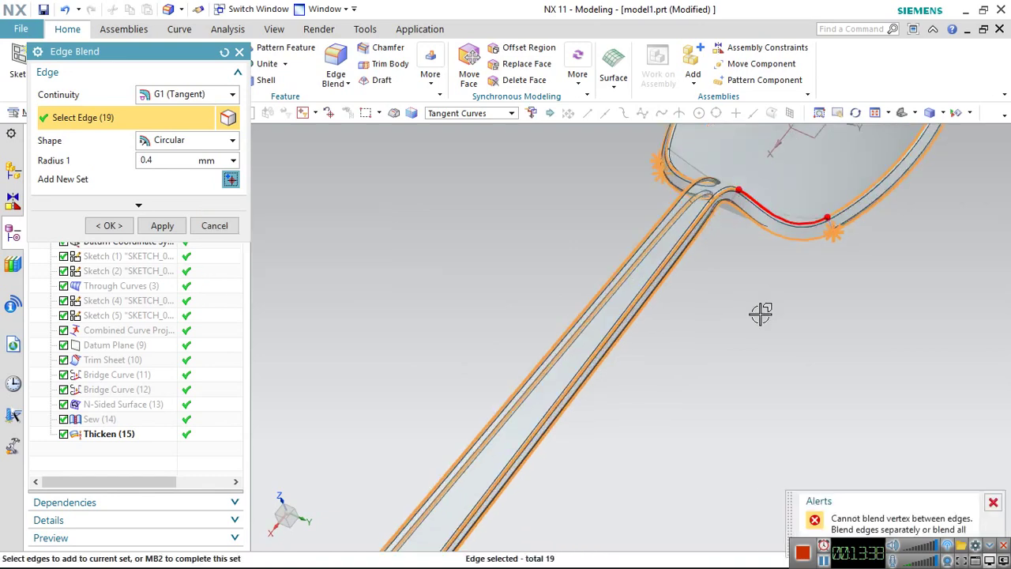
{"action": "scroll", "coordinate": [760, 313], "scroll_direction": "up", "scroll_amount": 2}
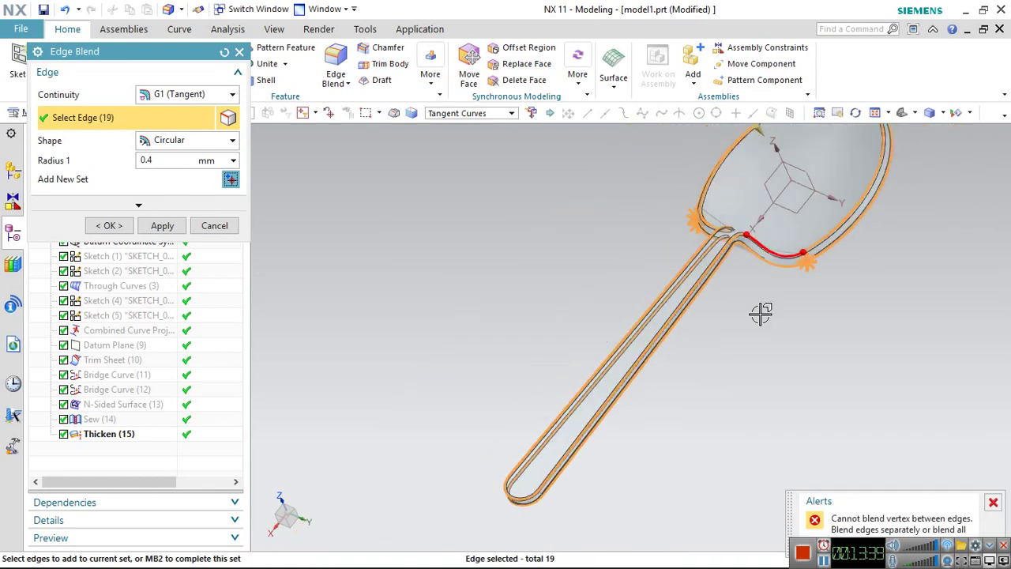
Switch the curve rule to Single Curve and deselect two problem neck edges
{"action": "left_click", "coordinate": [499, 114]}
{"action": "left_click", "coordinate": [462, 130]}
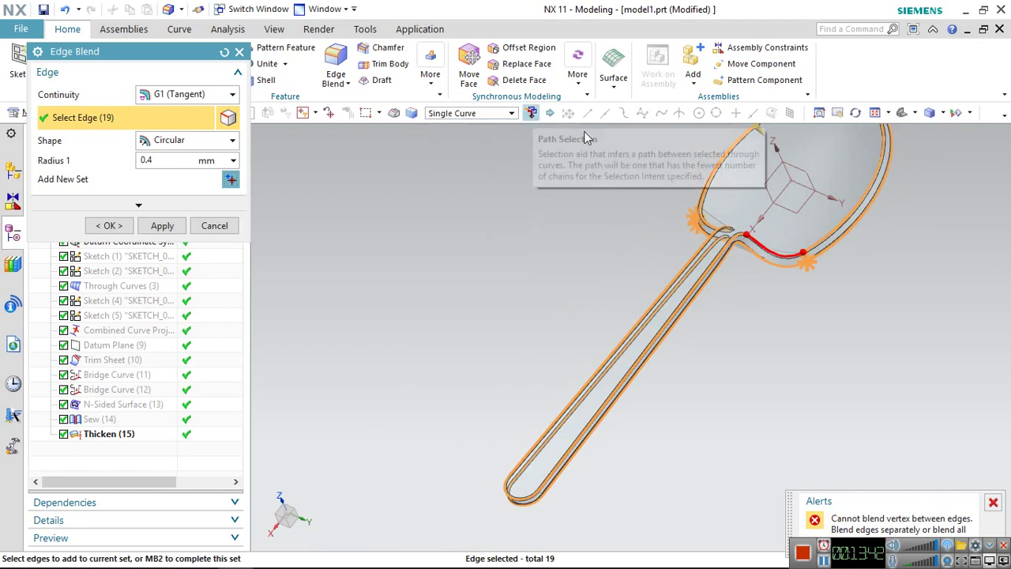
{"action": "middle_click_drag", "start_coordinate": [759, 203], "coordinate": [764, 257]}
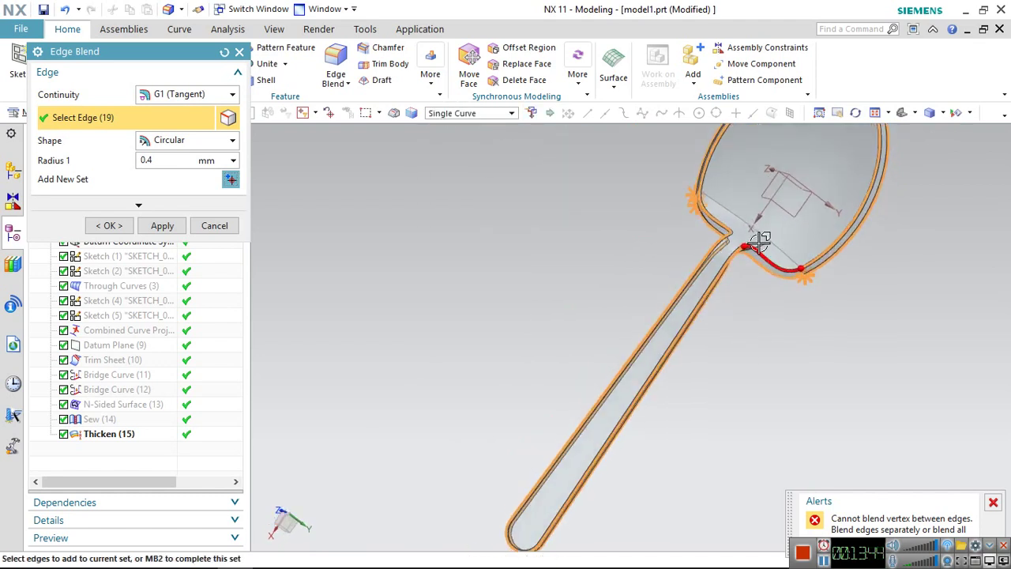
{"action": "left_click", "coordinate": [767, 261], "text": "shift"}
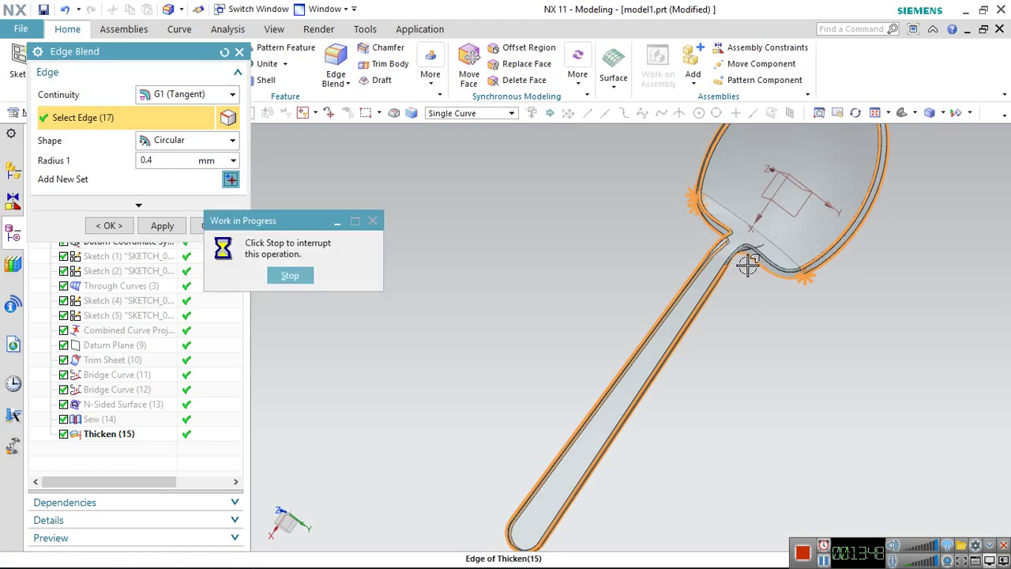
{"action": "scroll", "coordinate": [749, 265], "scroll_direction": "up", "scroll_amount": 5}
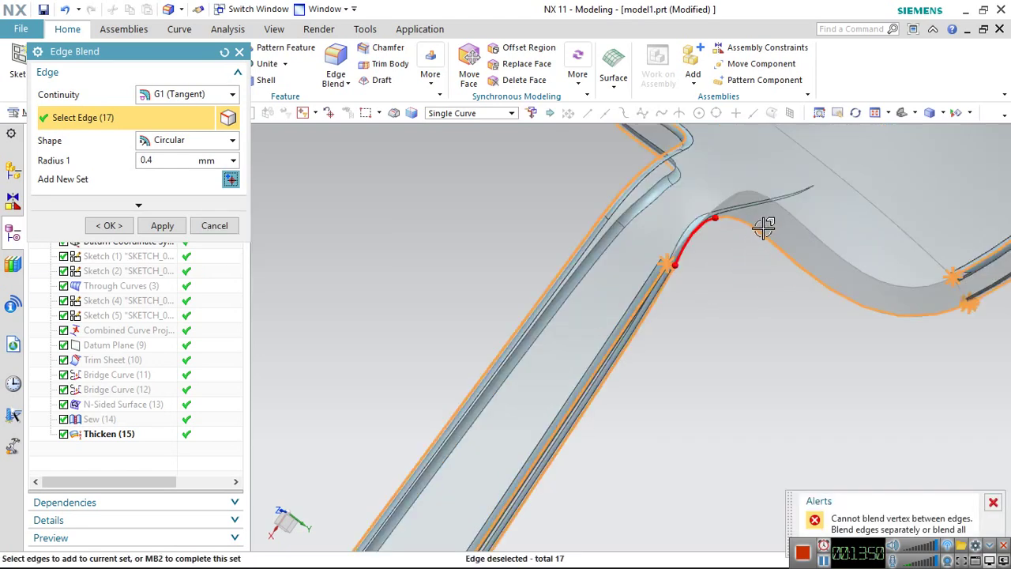
{"action": "mouse_move", "coordinate": [687, 241]}
{"action": "middle_mouse_down"}
{"action": "mouse_move", "coordinate": [706, 260]}
{"action": "mouse_move", "coordinate": [692, 235]}
{"action": "mouse_move", "coordinate": [666, 237]}
{"action": "mouse_move", "coordinate": [695, 316]}
{"action": "mouse_move", "coordinate": [694, 416]}
{"action": "mouse_move", "coordinate": [665, 388]}
{"action": "mouse_move", "coordinate": [679, 397]}
{"action": "middle_mouse_up"}
{"action": "scroll", "coordinate": [668, 378], "scroll_direction": "up", "scroll_amount": 3}
{"action": "scroll", "coordinate": [632, 332], "scroll_direction": "up", "scroll_amount": 3}
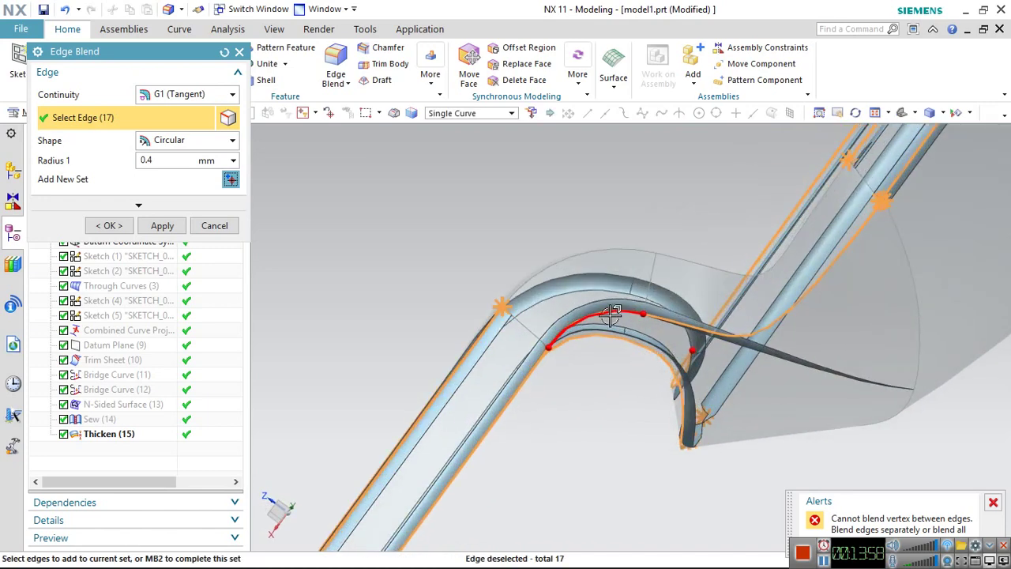
{"action": "left_click", "coordinate": [606, 314], "text": "shift"}
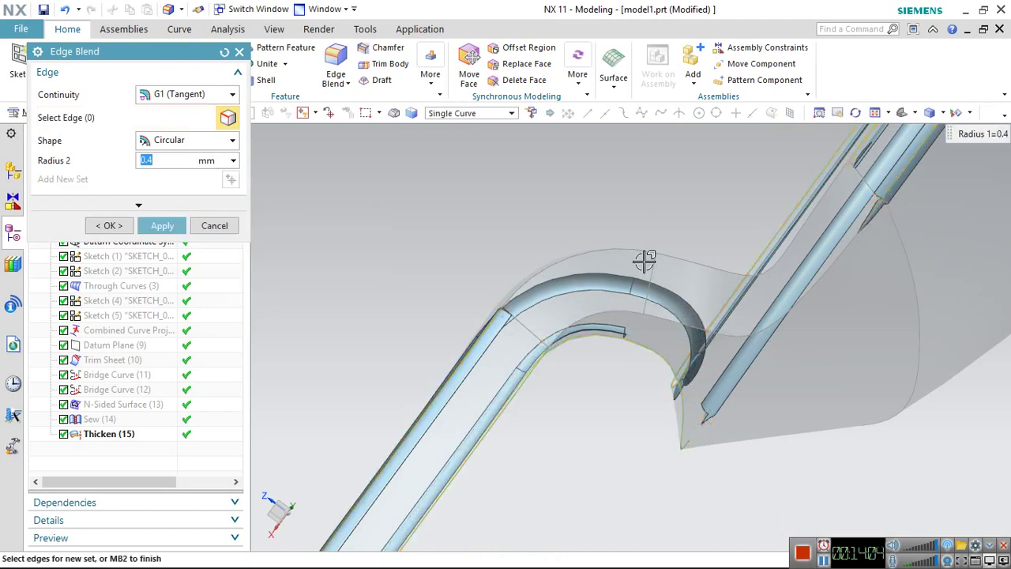
{"action": "middle_click_drag", "start_coordinate": [643, 240], "coordinate": [708, 289]}
Pick four neck edges as a second blend set and apply, which fails with a vertex-blend error
{"action": "left_click", "coordinate": [699, 296]}
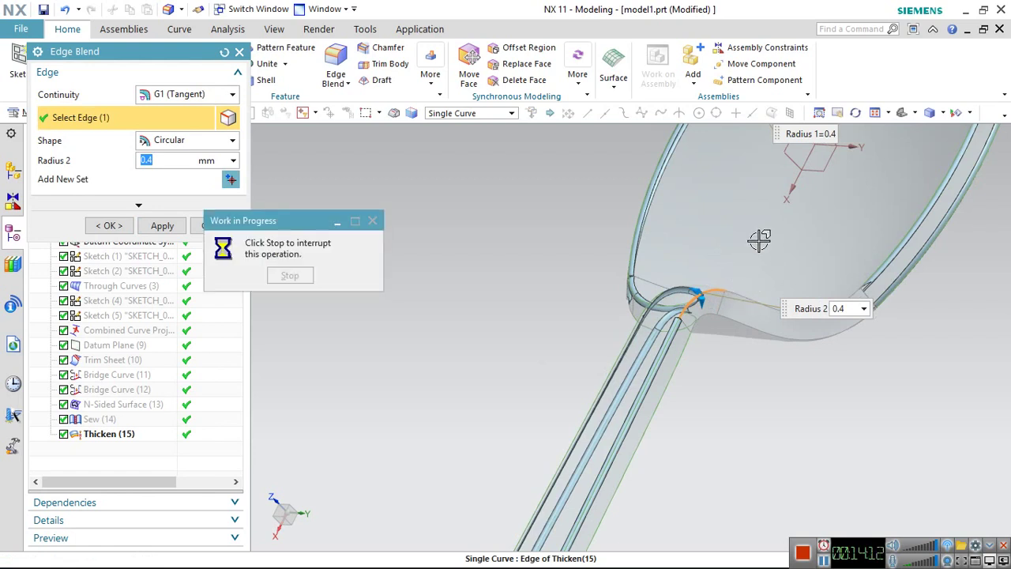
{"action": "middle_click_drag", "start_coordinate": [760, 241], "coordinate": [738, 266]}
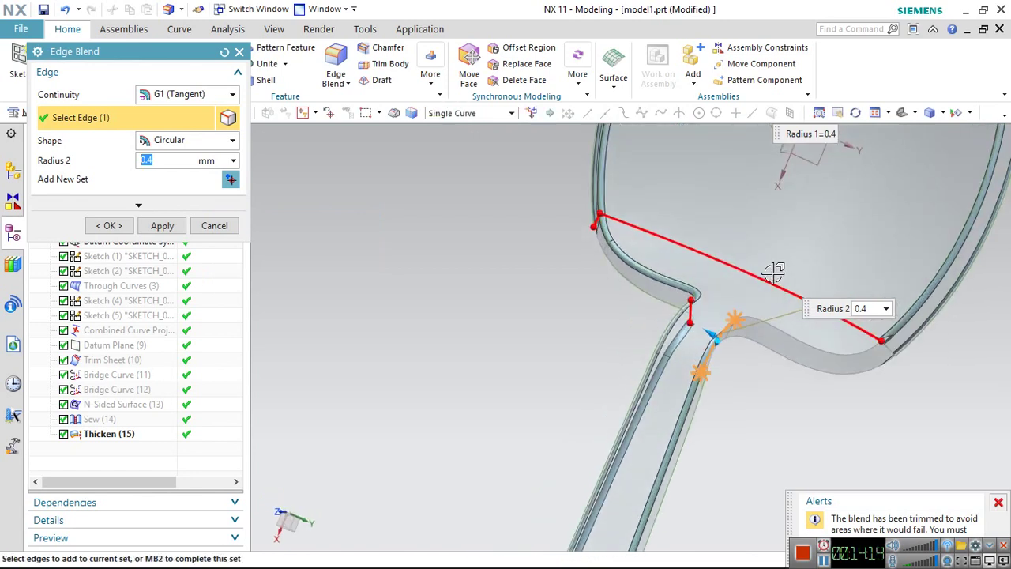
{"action": "left_click", "coordinate": [763, 322]}
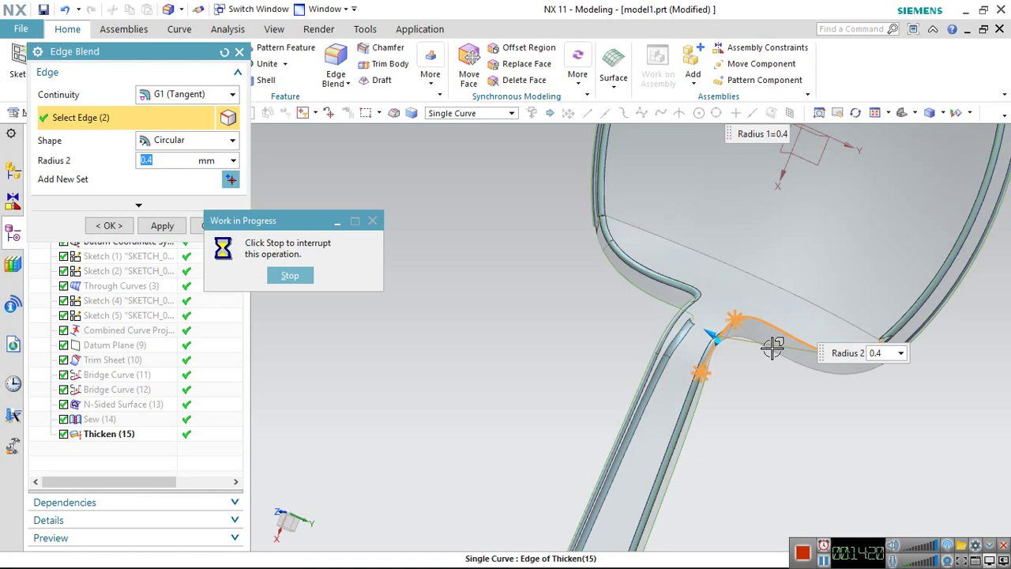
{"action": "left_click", "coordinate": [773, 347]}
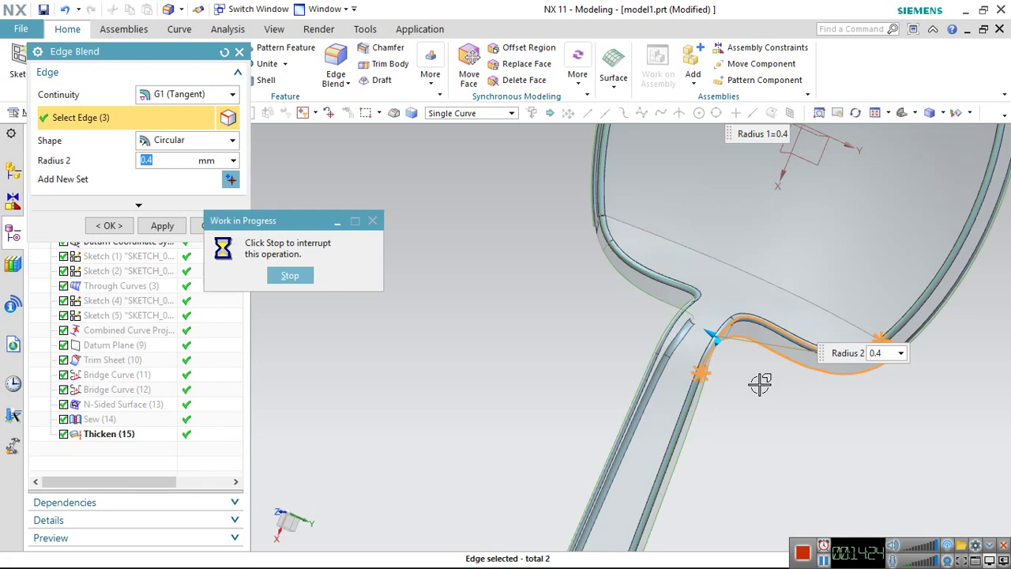
{"action": "mouse_move", "coordinate": [760, 381]}
{"action": "middle_mouse_down"}
{"action": "mouse_move", "coordinate": [767, 338]}
{"action": "mouse_move", "coordinate": [801, 308]}
{"action": "mouse_move", "coordinate": [821, 316]}
{"action": "mouse_move", "coordinate": [789, 293]}
{"action": "mouse_move", "coordinate": [759, 290]}
{"action": "mouse_move", "coordinate": [772, 293]}
{"action": "middle_mouse_up"}
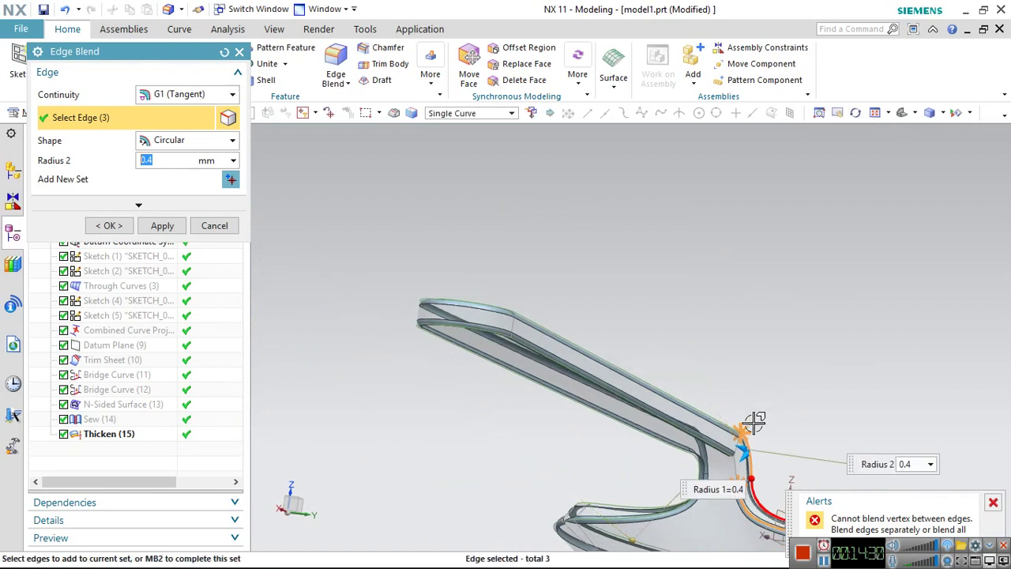
{"action": "scroll", "coordinate": [733, 465], "scroll_direction": "up", "scroll_amount": 3}
{"action": "left_click", "coordinate": [729, 442]}
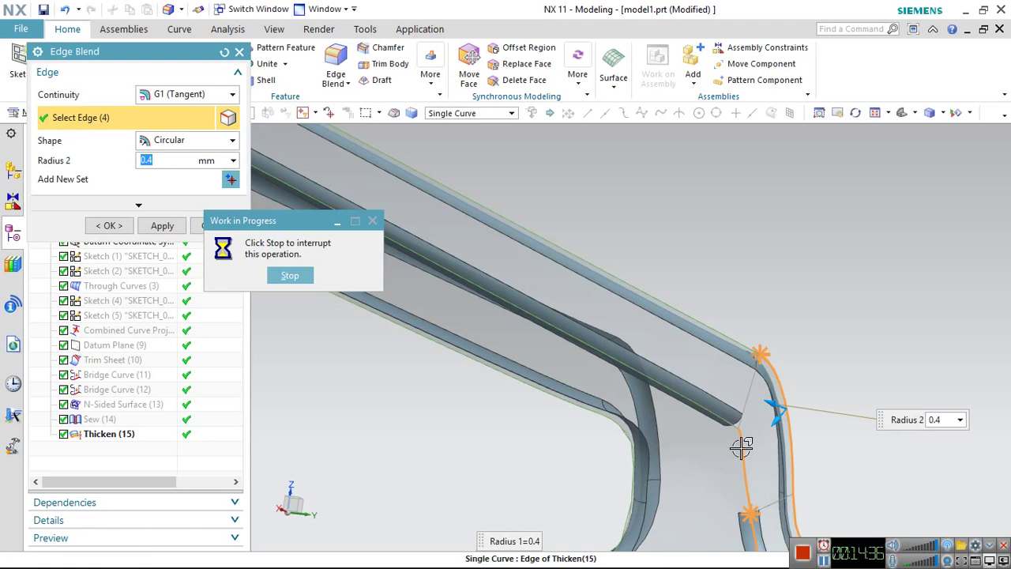
{"action": "scroll", "coordinate": [711, 446], "scroll_direction": "down", "scroll_amount": 3}
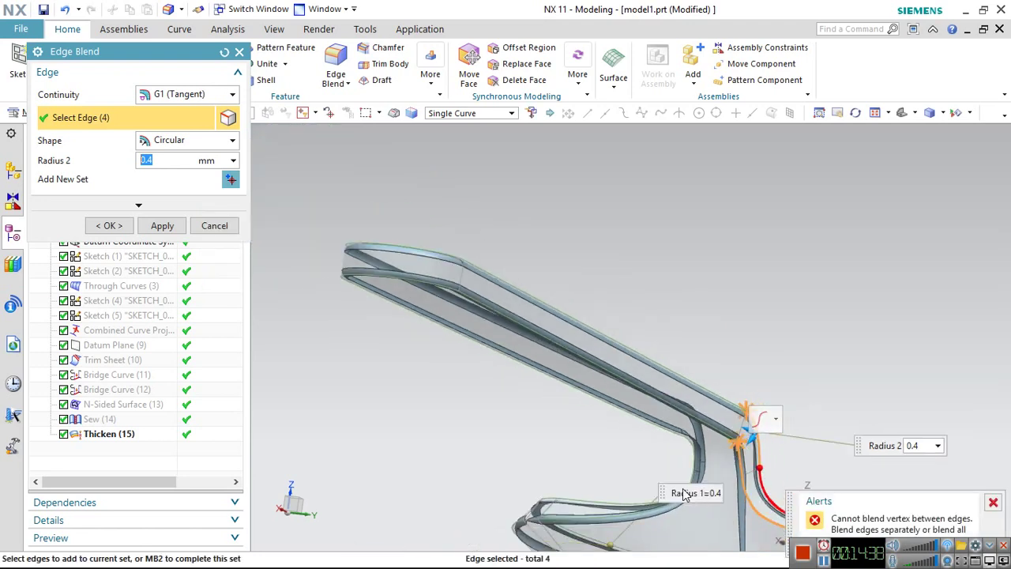
{"action": "scroll", "coordinate": [655, 443], "scroll_direction": "down", "scroll_amount": 2}
{"action": "left_click", "coordinate": [111, 226]}
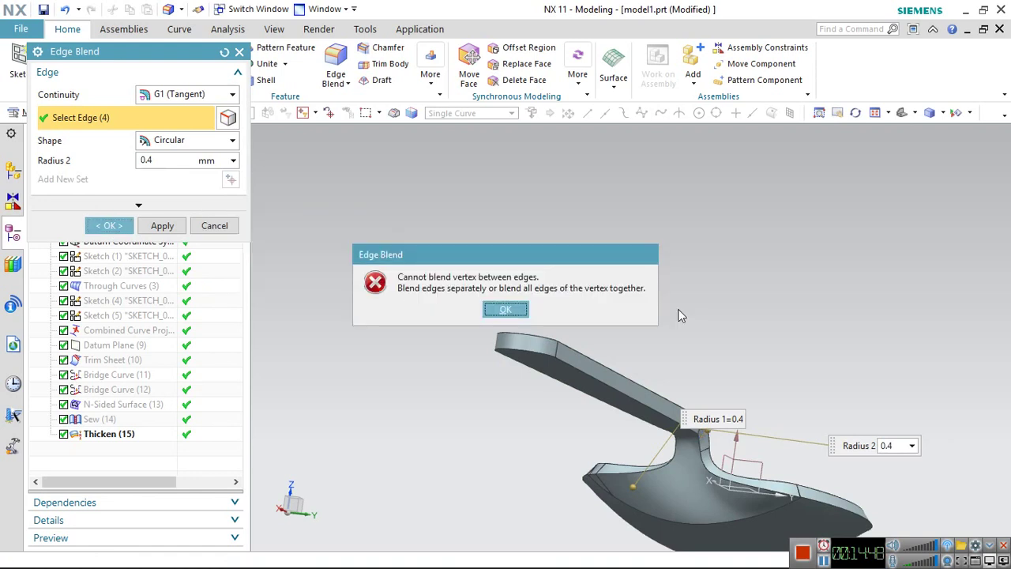
{"action": "left_click", "coordinate": [512, 310]}
Cancel the failed blend, re-apply Thicken (15) at 1 mm, and snap to trimetric view
{"action": "middle_click", "coordinate": [779, 514]}
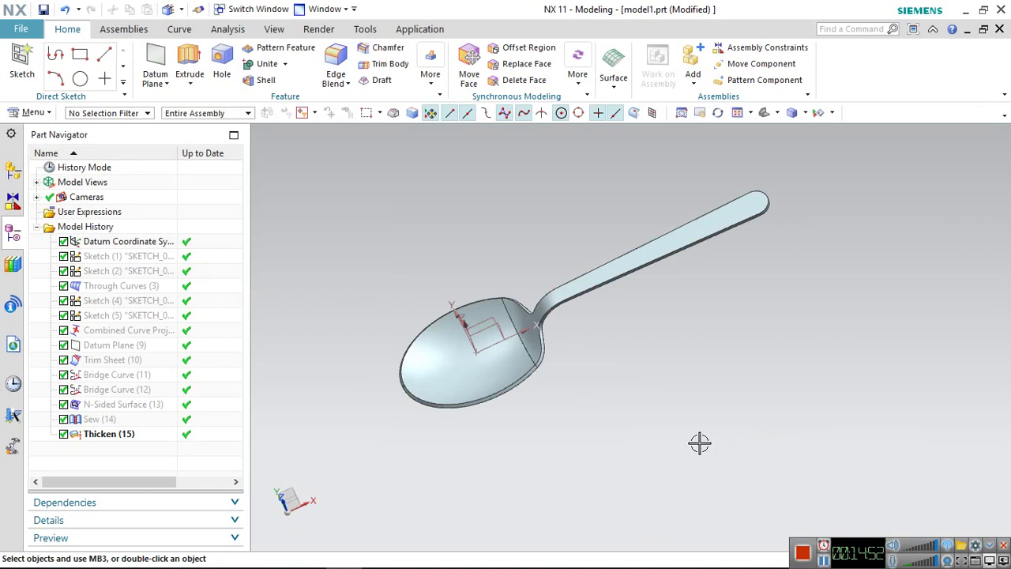
{"action": "double_click", "coordinate": [111, 434]}
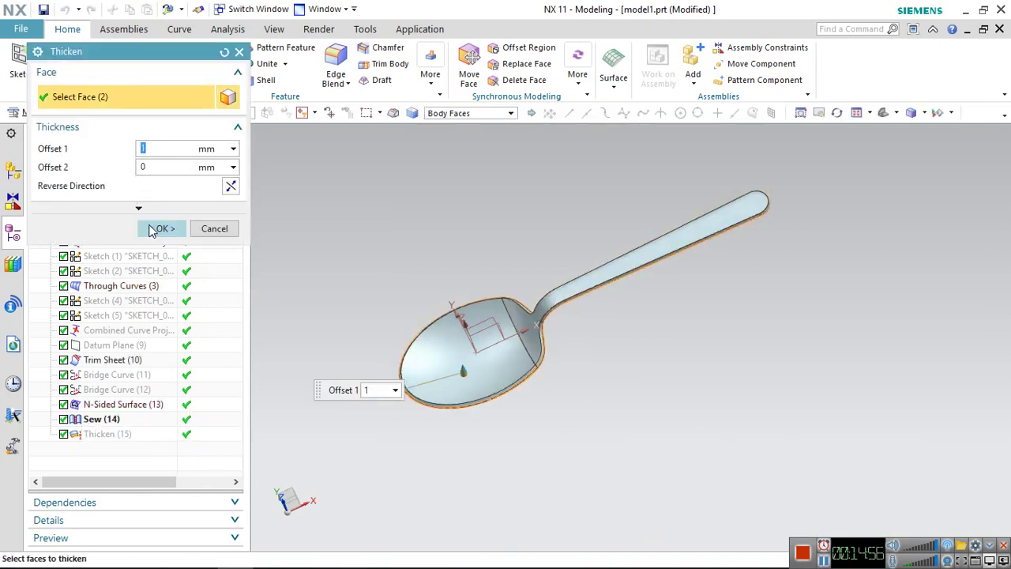
{"action": "left_click", "coordinate": [162, 229]}
{"action": "scroll", "coordinate": [523, 344], "scroll_direction": "down", "scroll_amount": 3}
{"action": "scroll", "coordinate": [523, 345], "scroll_direction": "up", "scroll_amount": 5}
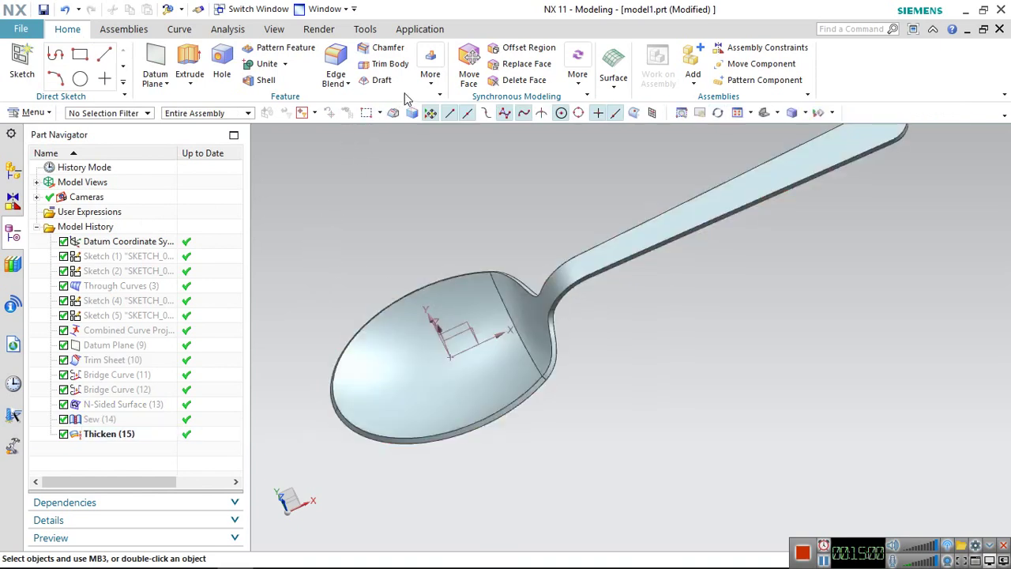
{"action": "key", "text": "Home"}
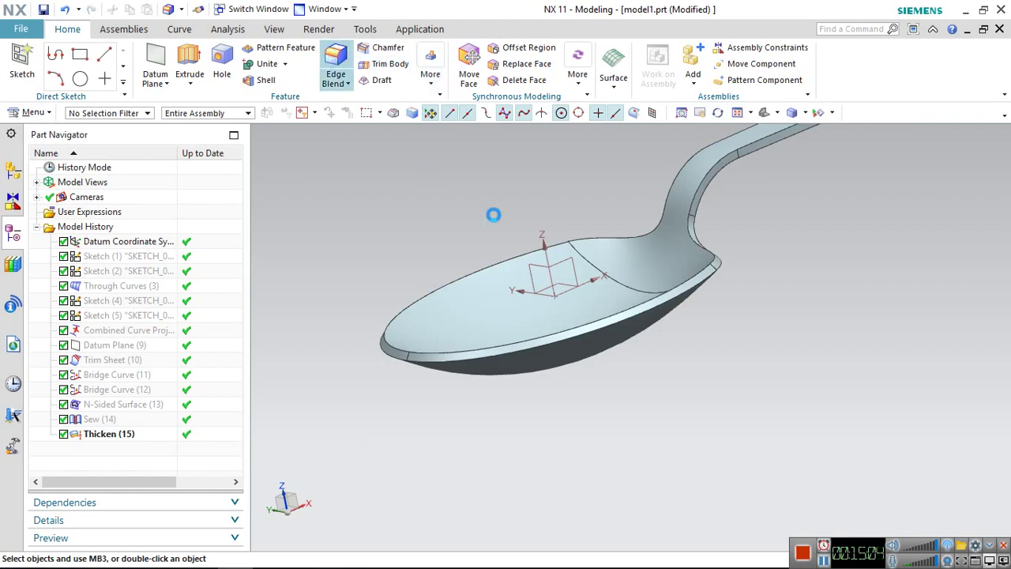
Select the spoon's rim edge, the neck edge chains and the edge beside the bowl for blending
{"action": "scroll", "coordinate": [588, 332], "scroll_direction": "down", "scroll_amount": 5}
{"action": "scroll", "coordinate": [521, 474], "scroll_direction": "up", "scroll_amount": 1}
{"action": "scroll", "coordinate": [522, 474], "scroll_direction": "up", "scroll_amount": 3}
{"action": "scroll", "coordinate": [631, 336], "scroll_direction": "down", "scroll_amount": 1}
{"action": "scroll", "coordinate": [636, 324], "scroll_direction": "down", "scroll_amount": 1}
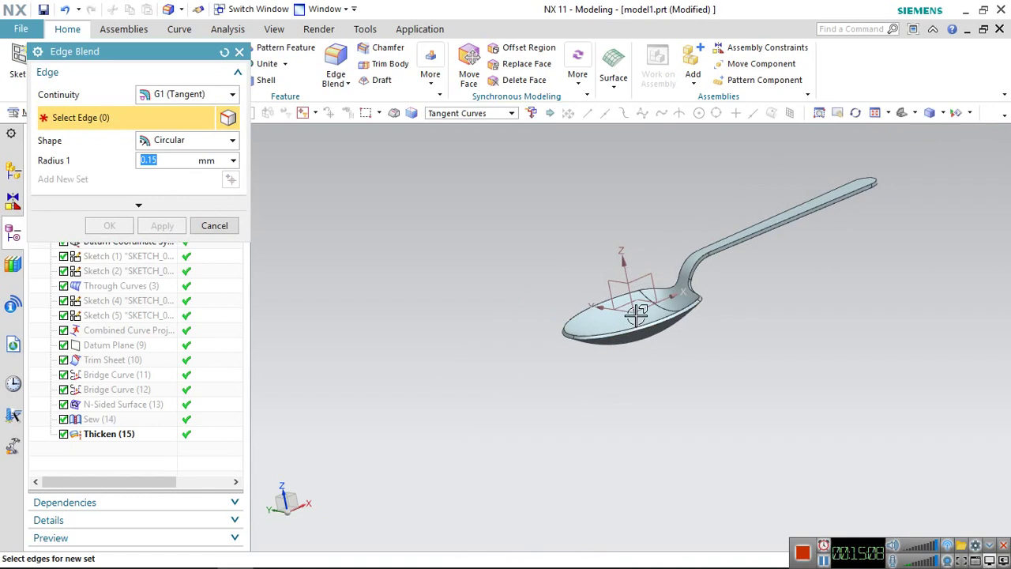
{"action": "scroll", "coordinate": [637, 314], "scroll_direction": "up", "scroll_amount": 2}
{"action": "left_click", "coordinate": [513, 369]}
{"action": "scroll", "coordinate": [570, 330], "scroll_direction": "up", "scroll_amount": 5}
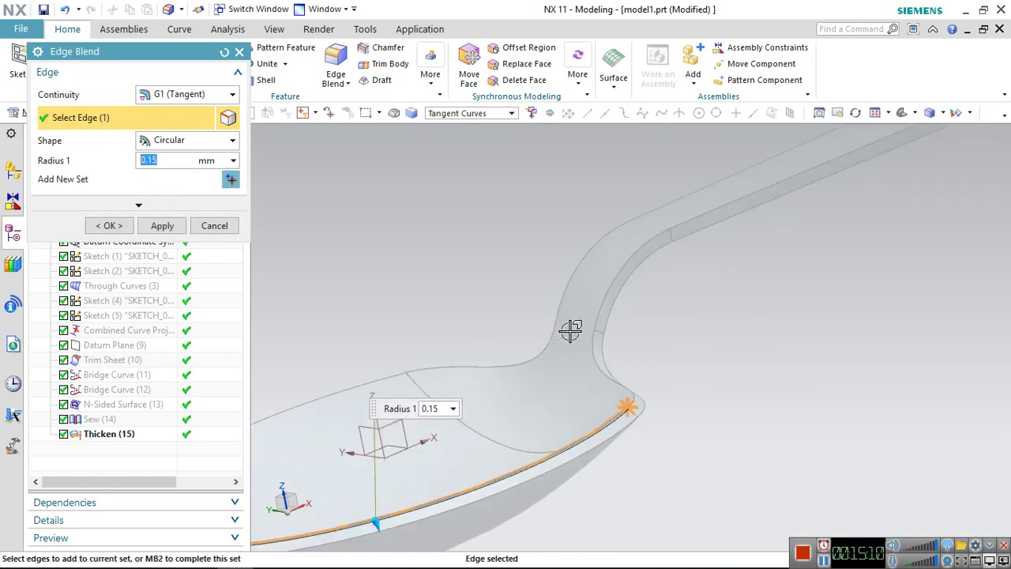
{"action": "left_click", "coordinate": [618, 268]}
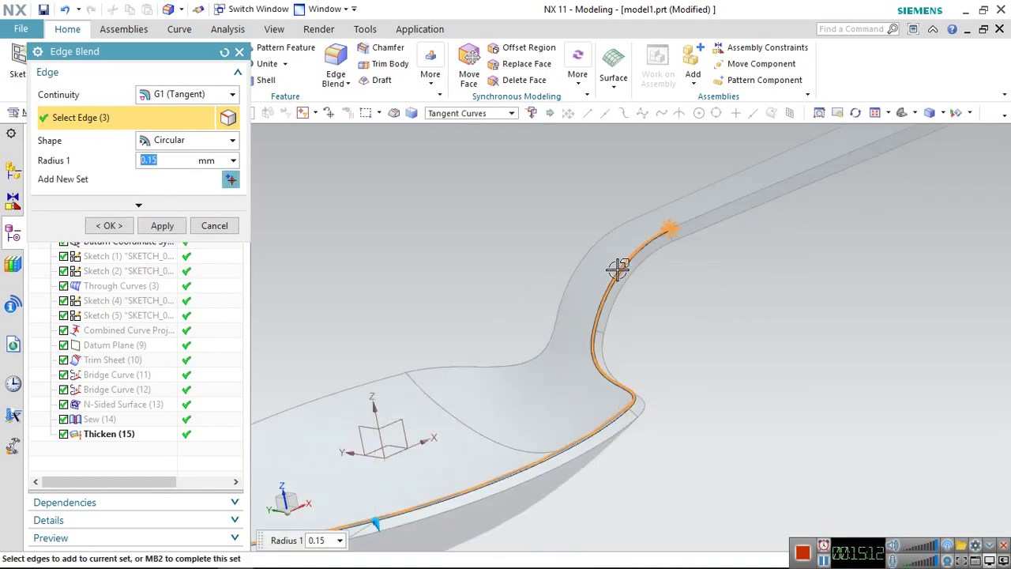
{"action": "left_click", "coordinate": [654, 206]}
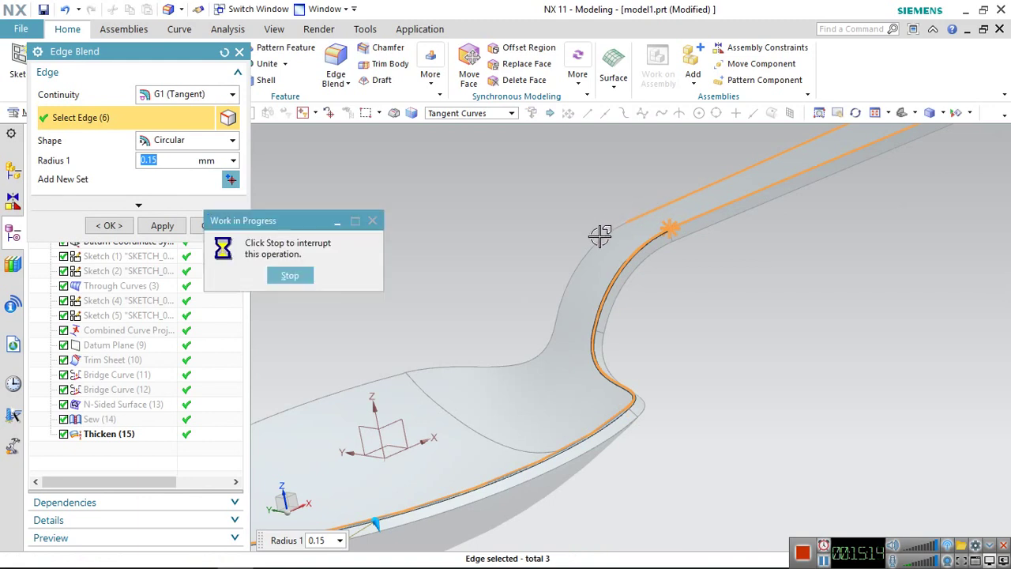
{"action": "left_click", "coordinate": [591, 246]}
{"action": "left_click", "coordinate": [368, 383]}
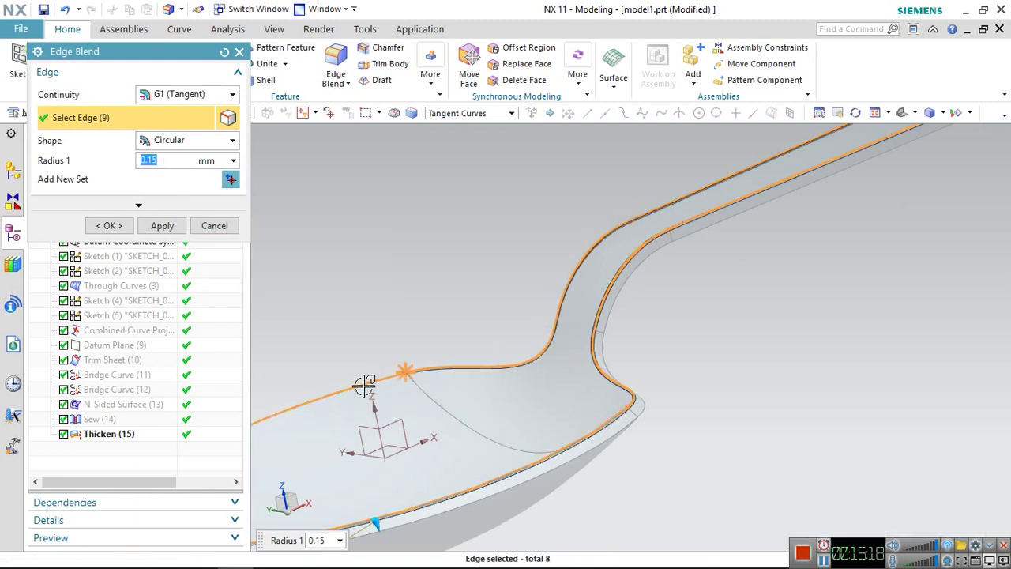
Set the blend radius to 0.2 mm and create Edge Blend (16)
{"action": "scroll", "coordinate": [364, 384], "scroll_direction": "down", "scroll_amount": 5}
{"action": "middle_click_drag", "start_coordinate": [364, 384], "coordinate": [429, 413]}
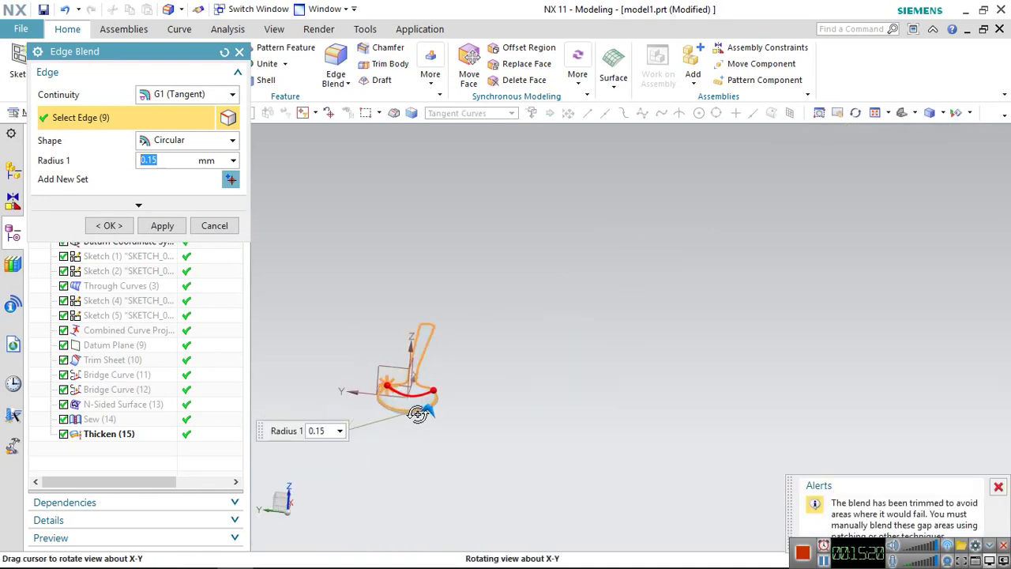
{"action": "scroll", "coordinate": [429, 413], "scroll_direction": "up", "scroll_amount": 5}
{"action": "scroll", "coordinate": [427, 412], "scroll_direction": "down", "scroll_amount": 2}
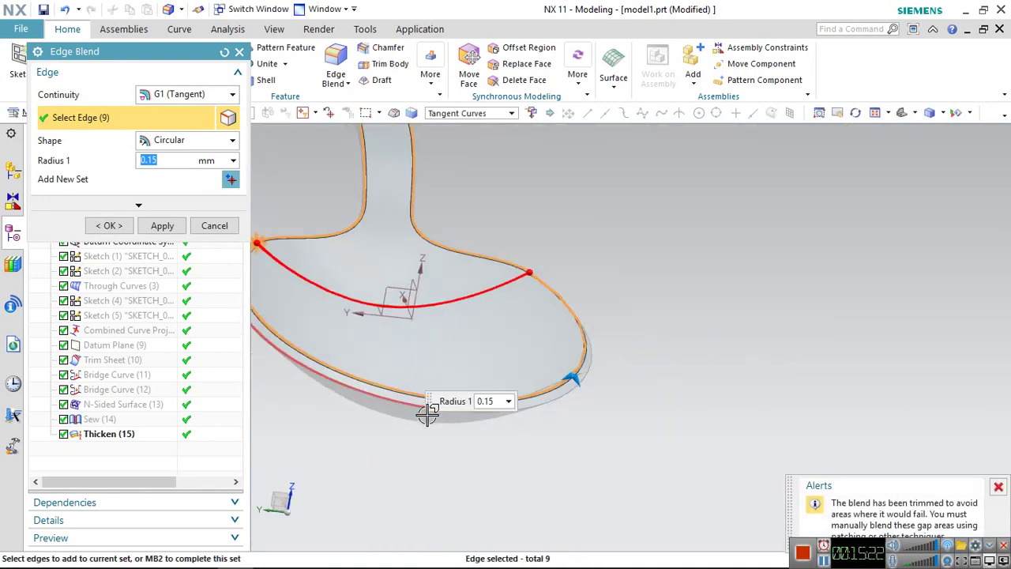
{"action": "mouse_move", "coordinate": [178, 157]}
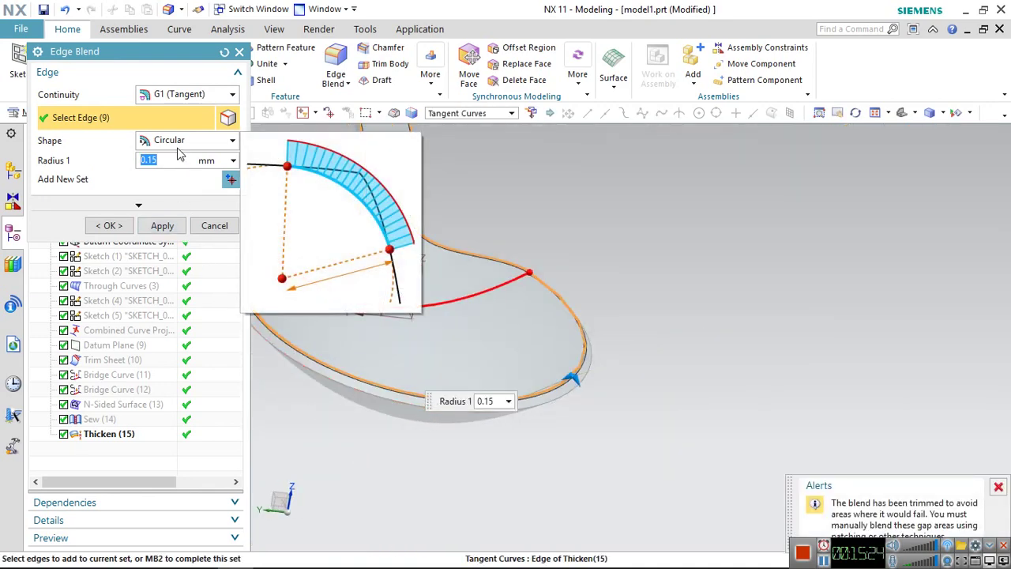
{"action": "type", "text": ".2"}
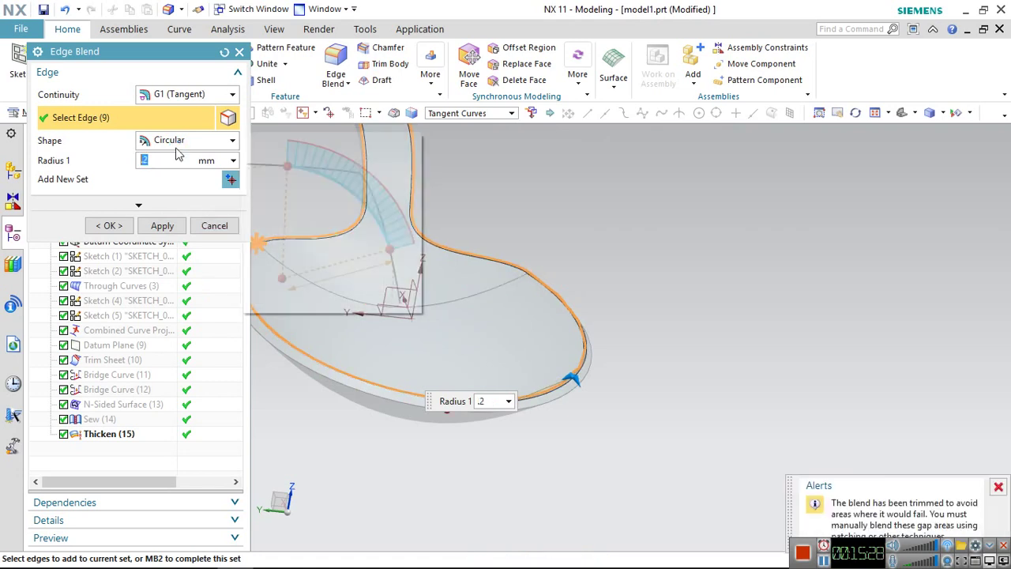
{"action": "left_click", "coordinate": [109, 225]}
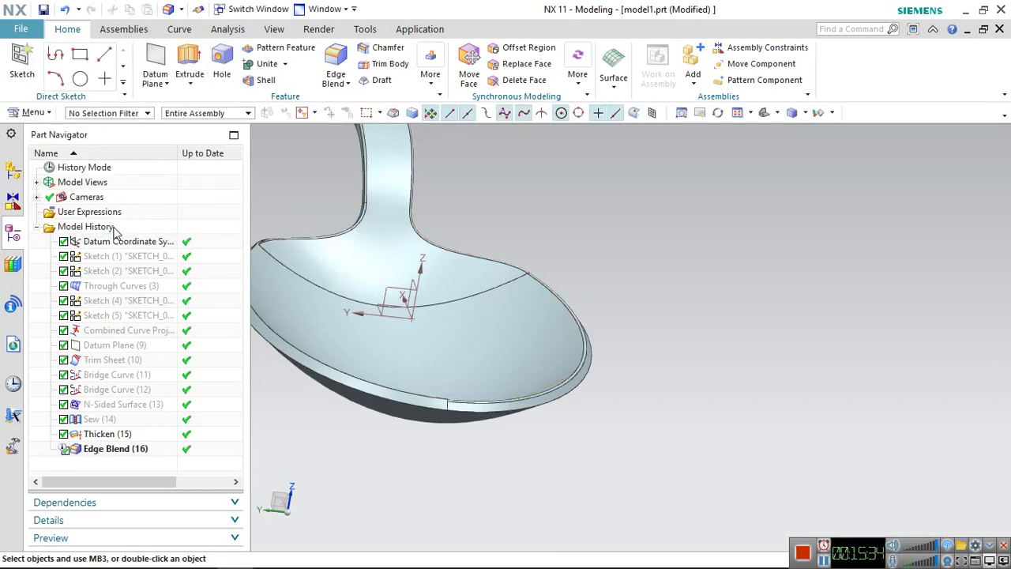
{"action": "left_click", "coordinate": [335, 61]}
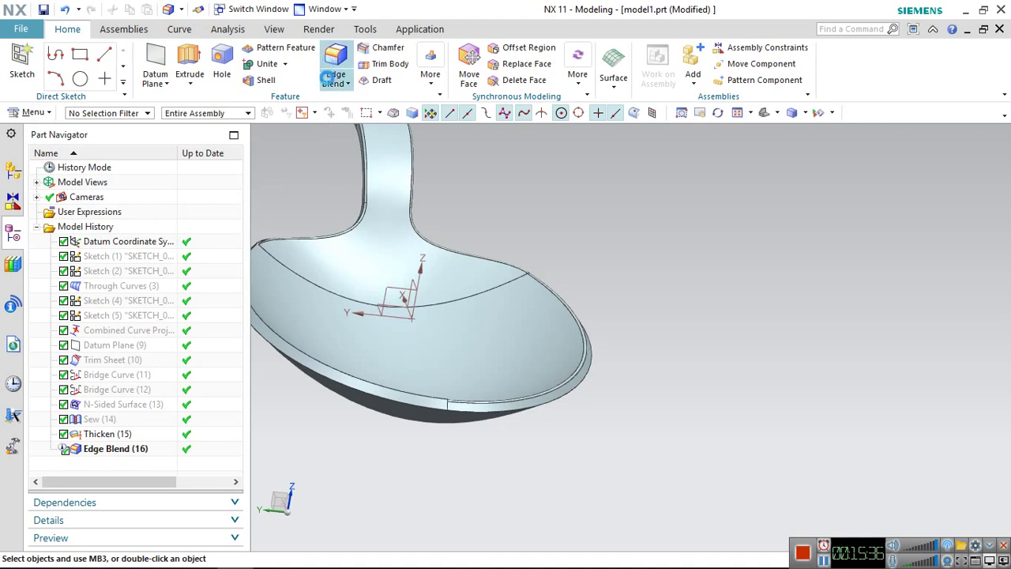
Select the spoon's lower edge chain, bowl rim chain and handle edge chain for a new blend
{"action": "left_click", "coordinate": [335, 385]}
{"action": "mouse_move", "coordinate": [600, 323]}
{"action": "middle_mouse_down"}
{"action": "mouse_move", "coordinate": [515, 353]}
{"action": "mouse_move", "coordinate": [463, 301]}
{"action": "middle_mouse_up"}
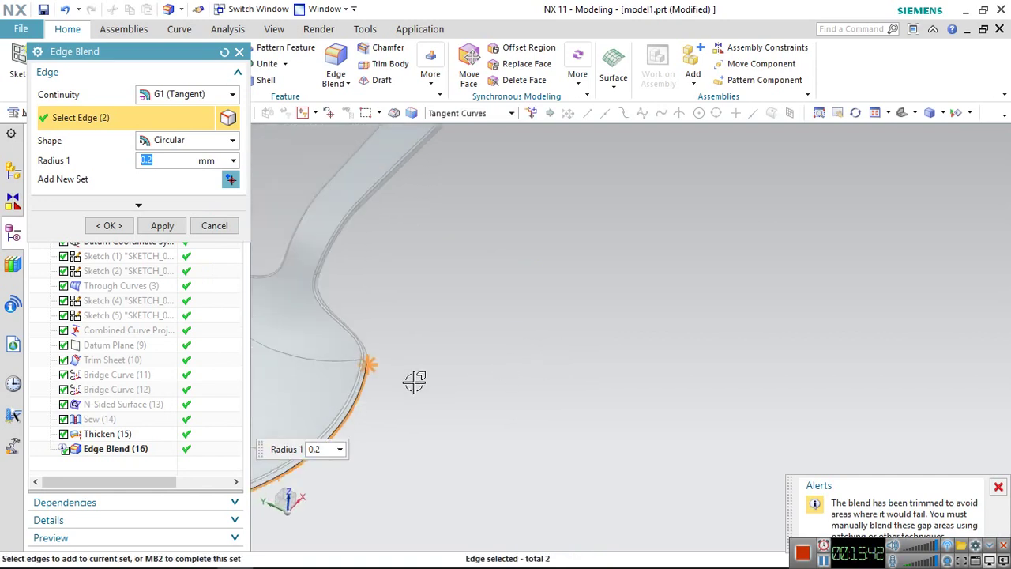
{"action": "middle_click_drag", "start_coordinate": [496, 264], "coordinate": [666, 293], "text": "shift"}
{"action": "scroll", "coordinate": [501, 388], "scroll_direction": "up", "scroll_amount": 1}
{"action": "scroll", "coordinate": [512, 364], "scroll_direction": "up", "scroll_amount": 3}
{"action": "left_click", "coordinate": [509, 347]}
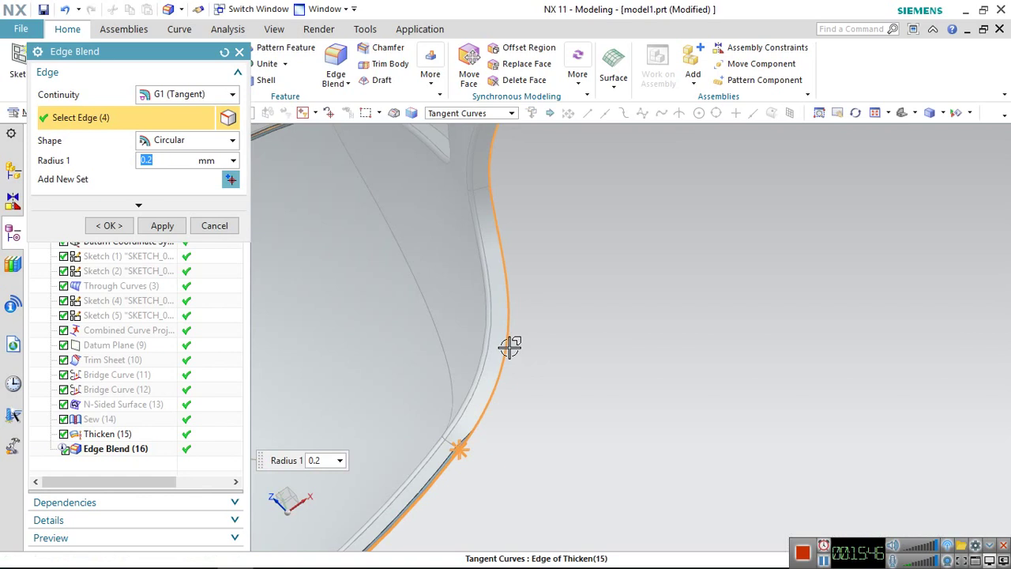
{"action": "scroll", "coordinate": [510, 347], "scroll_direction": "down", "scroll_amount": 1}
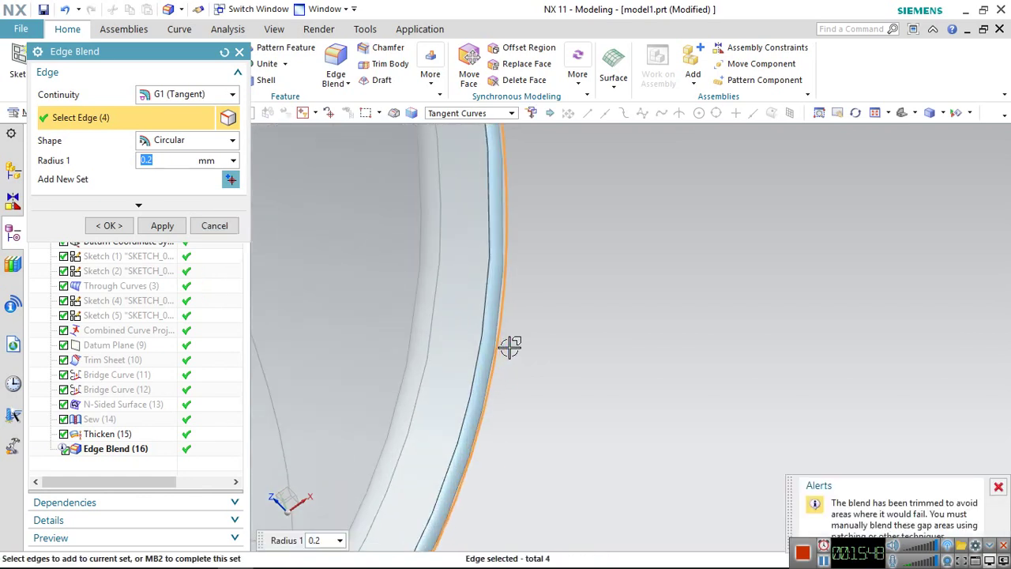
{"action": "scroll", "coordinate": [509, 348], "scroll_direction": "down", "scroll_amount": 1}
{"action": "scroll", "coordinate": [564, 203], "scroll_direction": "down", "scroll_amount": 2}
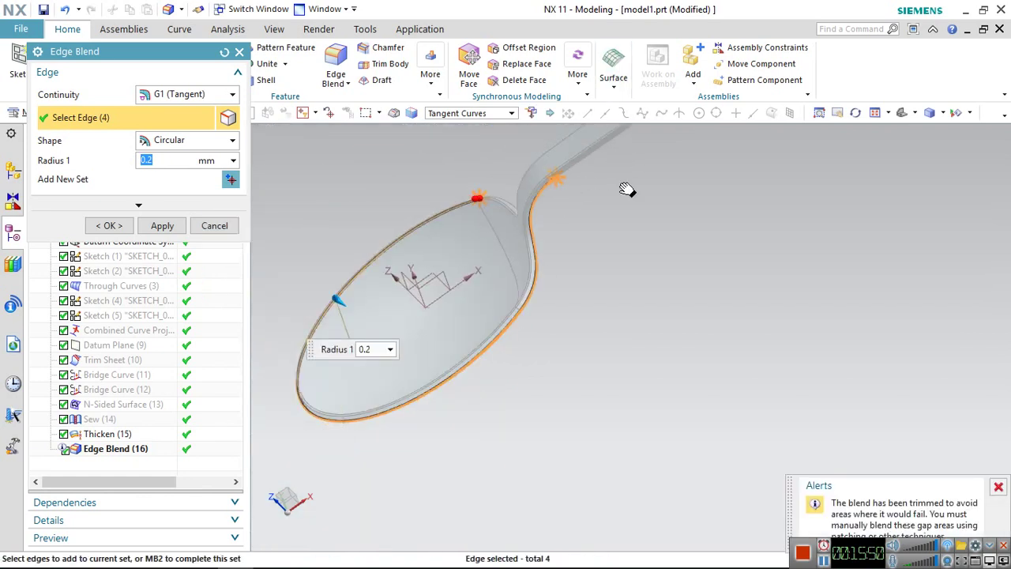
{"action": "middle_click_drag", "start_coordinate": [628, 187], "coordinate": [554, 328], "text": "shift"}
{"action": "left_click", "coordinate": [552, 320]}
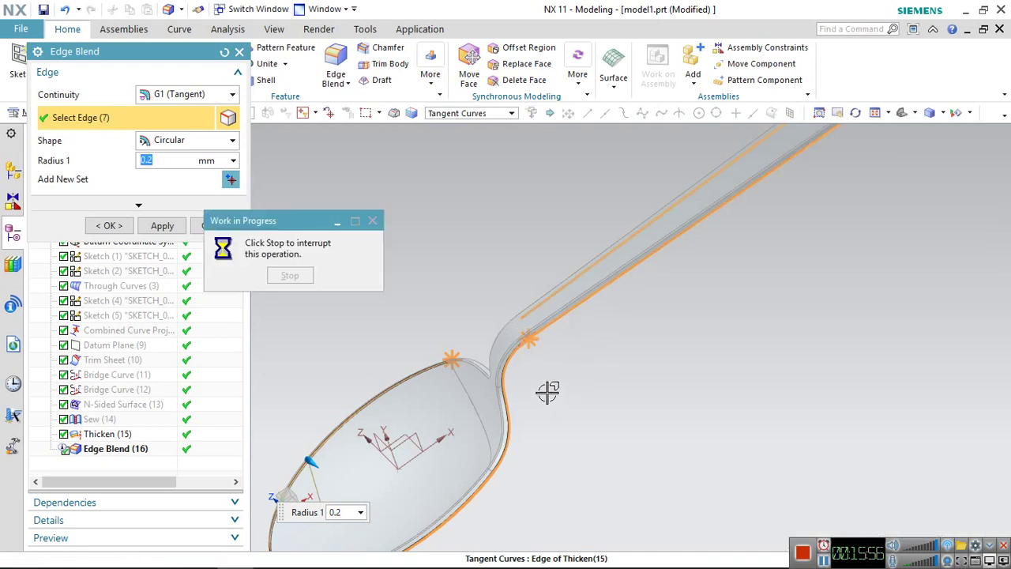
Add the neck's right edge and apply Edge Blend (17) at 0.2 mm
{"action": "middle_click_drag", "start_coordinate": [544, 392], "coordinate": [488, 339]}
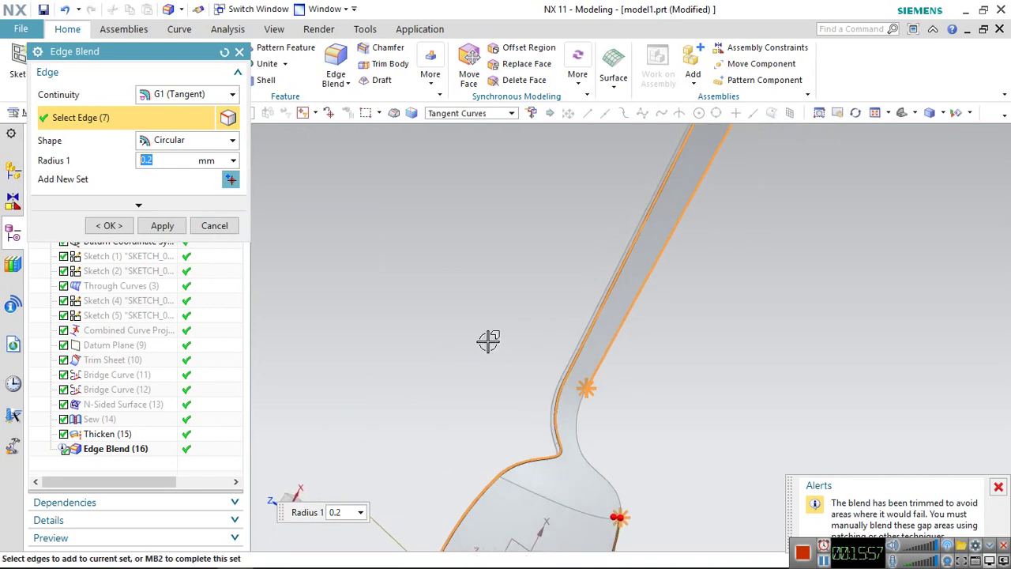
{"action": "left_click", "coordinate": [581, 423]}
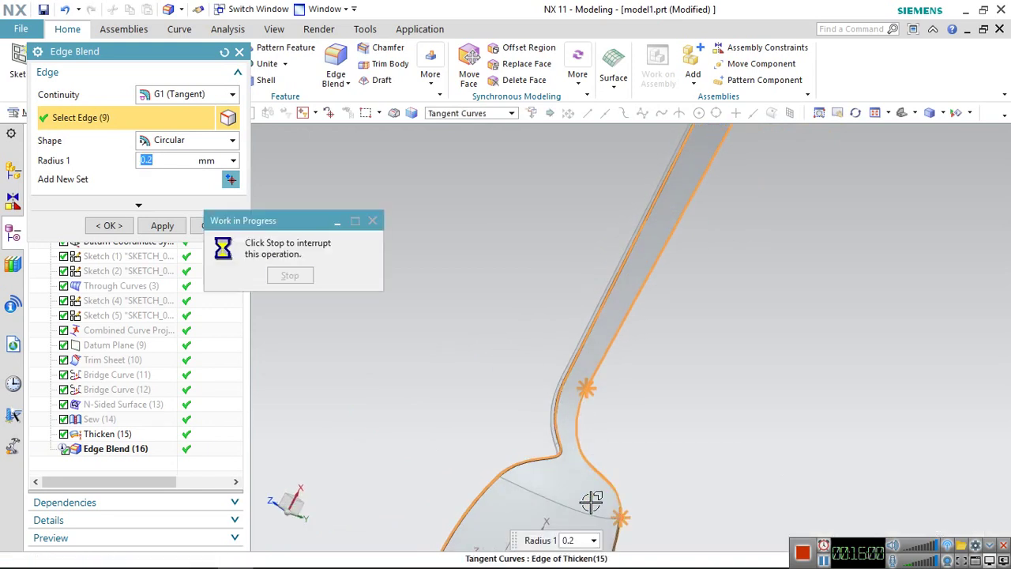
{"action": "scroll", "coordinate": [588, 499], "scroll_direction": "down", "scroll_amount": 3}
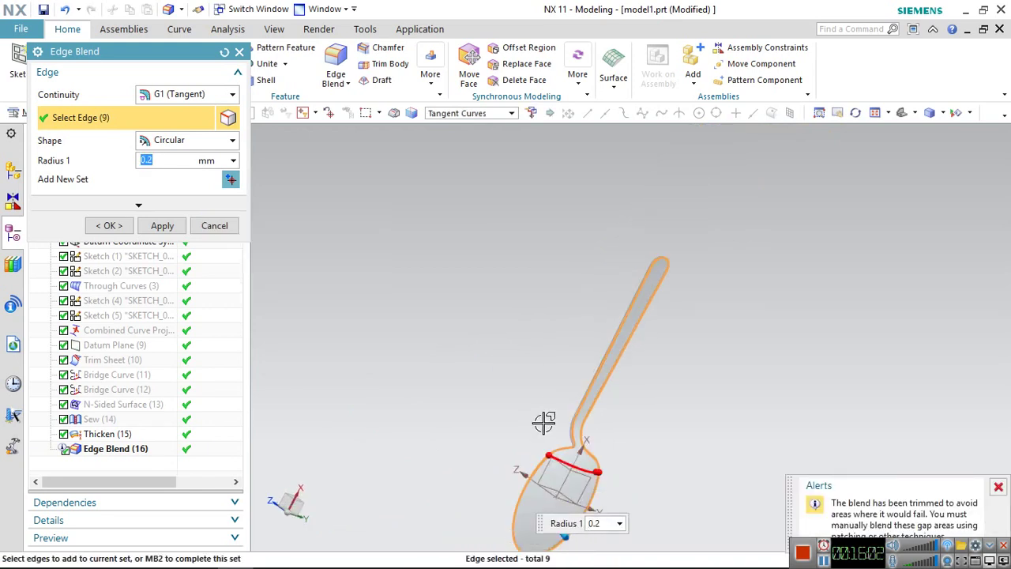
{"action": "middle_click_drag", "start_coordinate": [575, 451], "coordinate": [515, 460]}
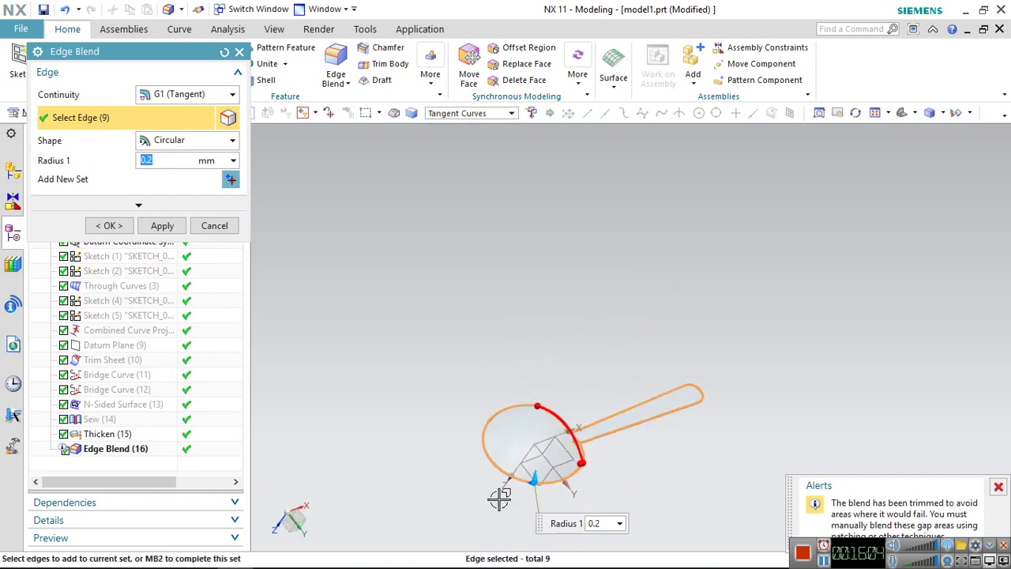
{"action": "scroll", "coordinate": [515, 461], "scroll_direction": "up", "scroll_amount": 3}
{"action": "scroll", "coordinate": [514, 395], "scroll_direction": "down", "scroll_amount": 1}
{"action": "mouse_move", "coordinate": [514, 395]}
{"action": "middle_mouse_down"}
{"action": "mouse_move", "coordinate": [514, 347]}
{"action": "mouse_move", "coordinate": [545, 368]}
{"action": "mouse_move", "coordinate": [567, 406]}
{"action": "mouse_move", "coordinate": [614, 428]}
{"action": "mouse_move", "coordinate": [595, 339]}
{"action": "mouse_move", "coordinate": [553, 421]}
{"action": "middle_mouse_up"}
{"action": "left_click", "coordinate": [110, 227]}
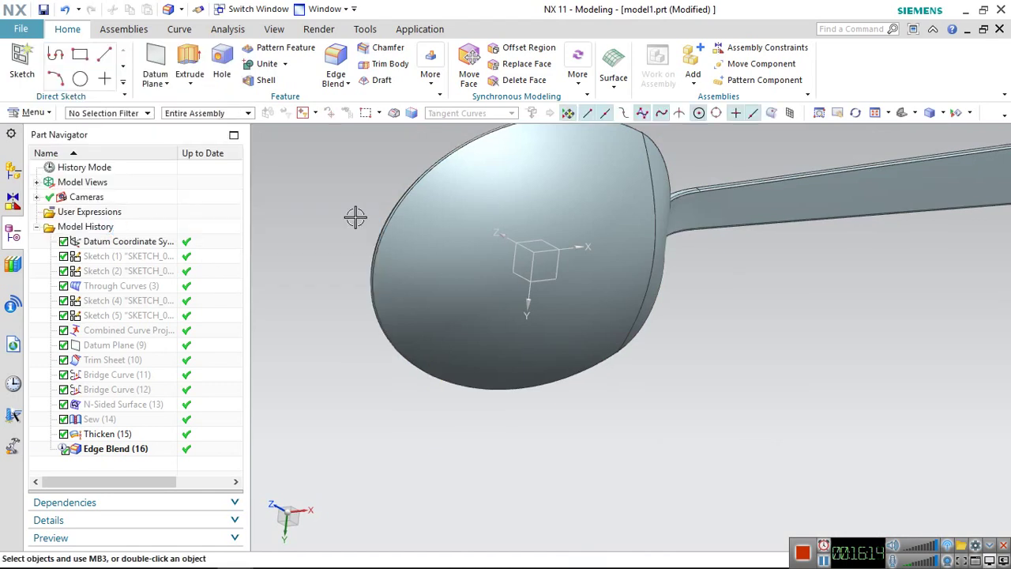
{"action": "scroll", "coordinate": [443, 247], "scroll_direction": "down", "scroll_amount": 2}
{"action": "mouse_move", "coordinate": [443, 248]}
{"action": "middle_mouse_down"}
{"action": "mouse_move", "coordinate": [483, 237]}
{"action": "mouse_move", "coordinate": [496, 353]}
{"action": "mouse_move", "coordinate": [535, 298]}
{"action": "middle_mouse_up"}
{"action": "scroll", "coordinate": [536, 297], "scroll_direction": "up", "scroll_amount": 2}
{"action": "middle_click_drag", "start_coordinate": [594, 274], "coordinate": [612, 413], "text": "shift"}
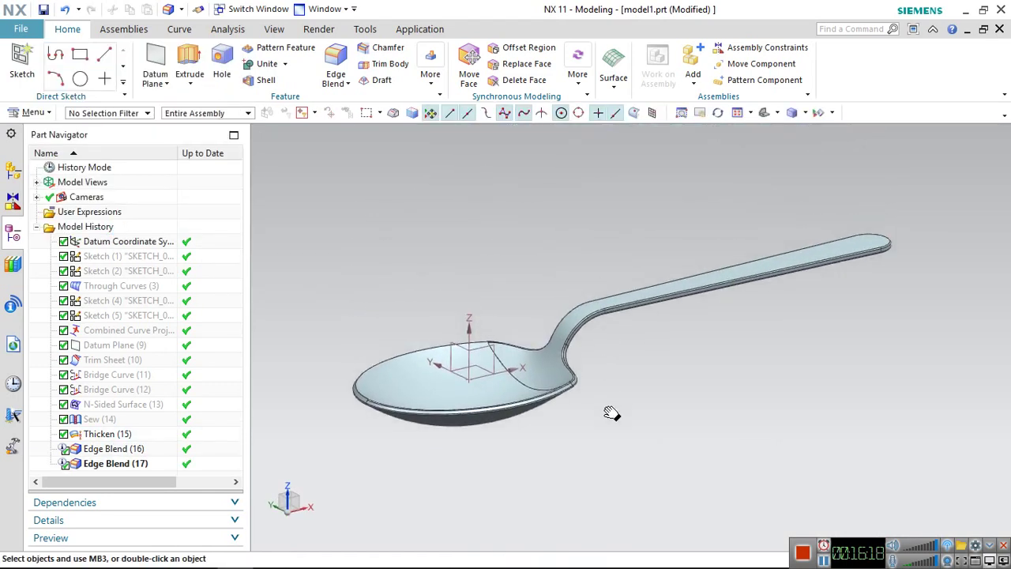
{"action": "left_click", "coordinate": [319, 31]}
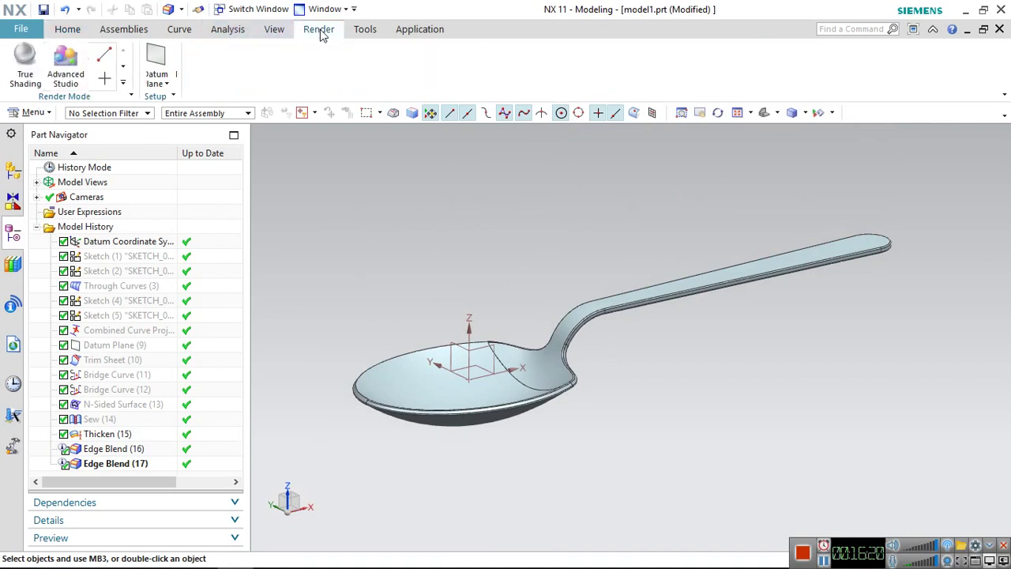
Turn on True Shading and hide the datum coordinate system
{"action": "left_click", "coordinate": [25, 64]}
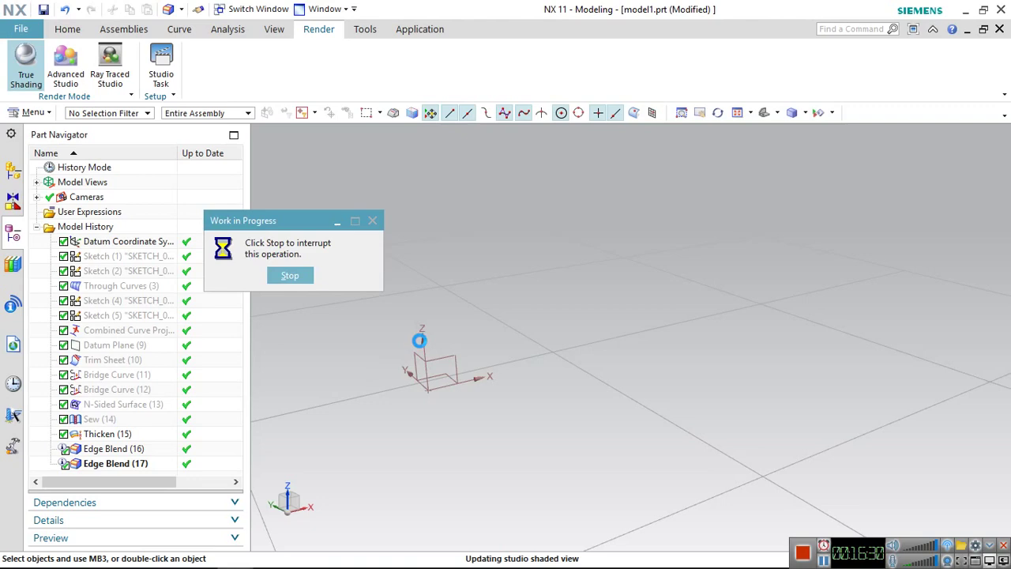
{"action": "right_click", "coordinate": [415, 344]}
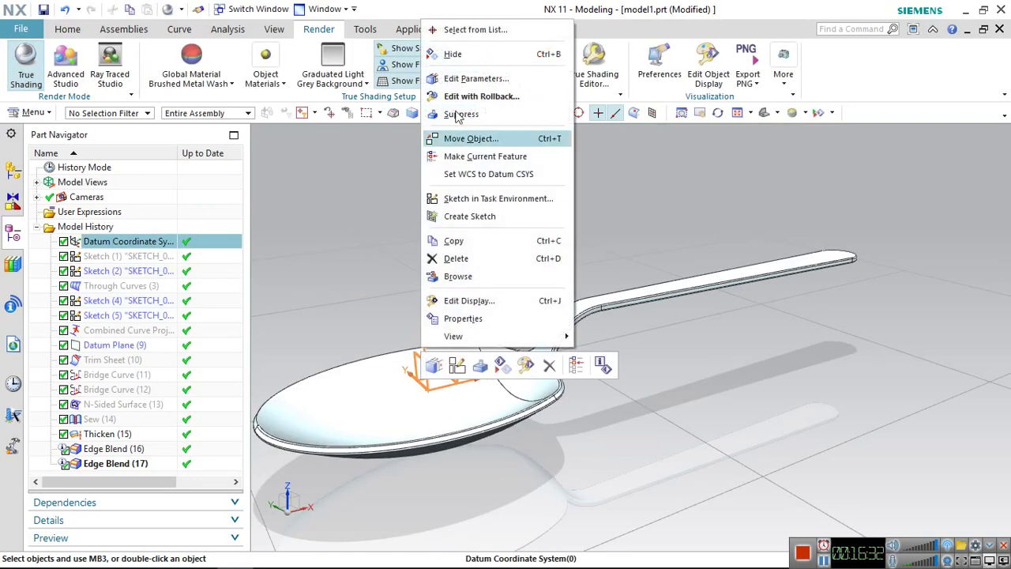
{"action": "left_click", "coordinate": [470, 57]}
{"action": "middle_click_drag", "start_coordinate": [469, 188], "coordinate": [465, 206]}
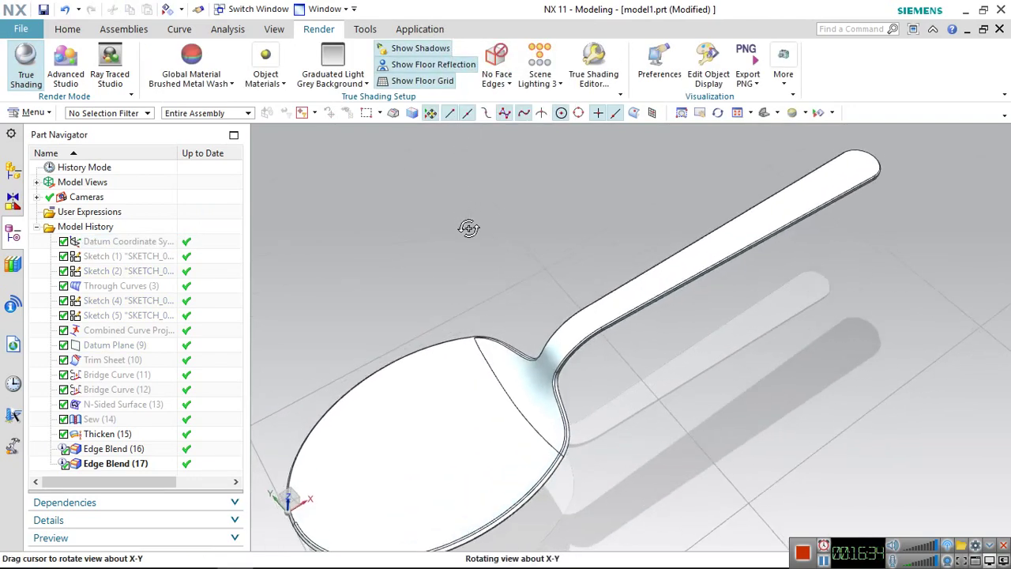
Apply the Dark Glass global material to the spoon
{"action": "left_click", "coordinate": [193, 75]}
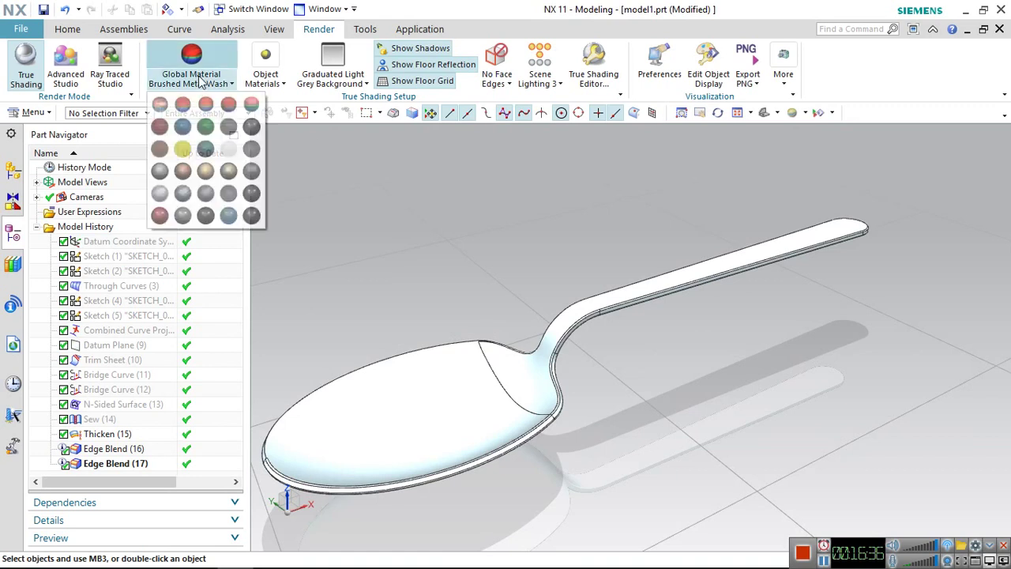
{"action": "left_click", "coordinate": [246, 203]}
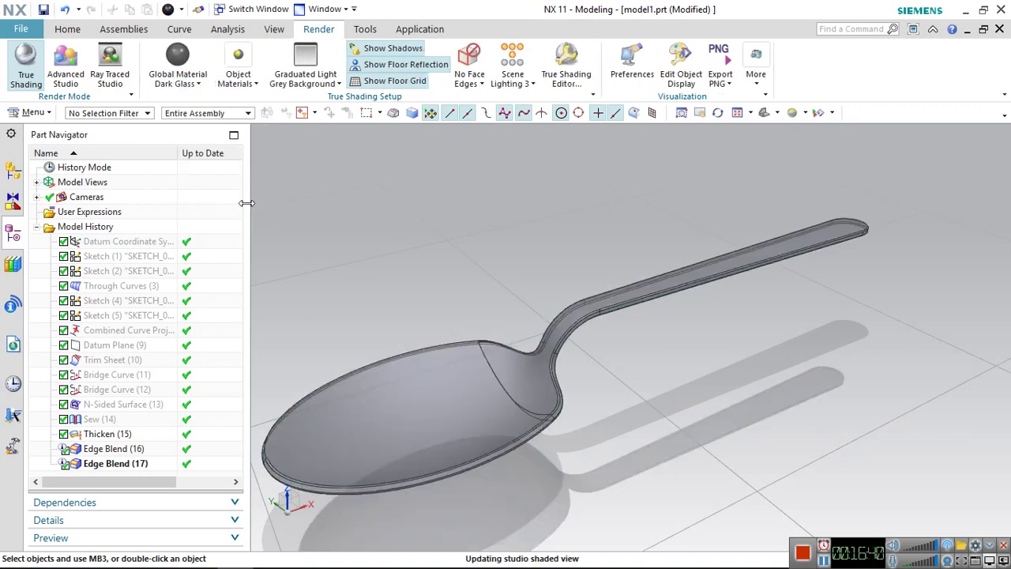
{"action": "scroll", "coordinate": [354, 300], "scroll_direction": "down", "scroll_amount": 3}
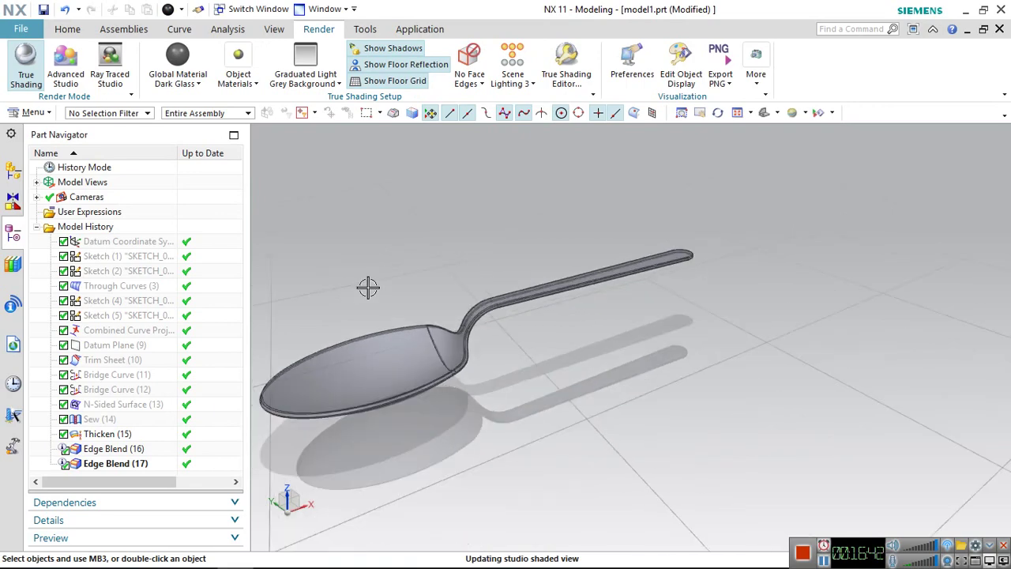
{"action": "mouse_move", "coordinate": [368, 287]}
{"action": "middle_mouse_down"}
{"action": "mouse_move", "coordinate": [458, 331]}
{"action": "mouse_move", "coordinate": [466, 357]}
{"action": "mouse_move", "coordinate": [514, 343]}
{"action": "mouse_move", "coordinate": [453, 324]}
{"action": "mouse_move", "coordinate": [453, 303]}
{"action": "mouse_move", "coordinate": [470, 340]}
{"action": "middle_mouse_up"}
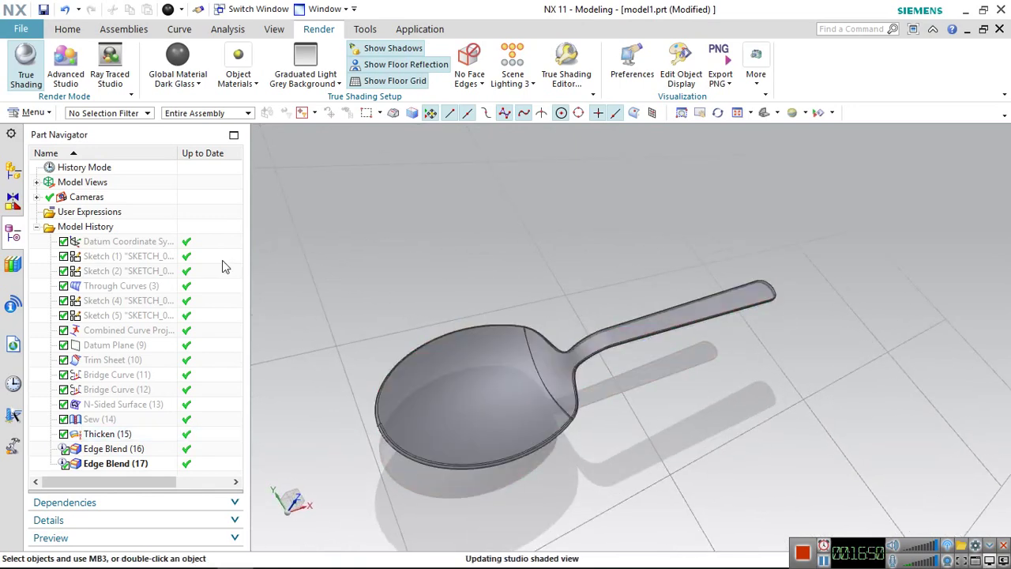